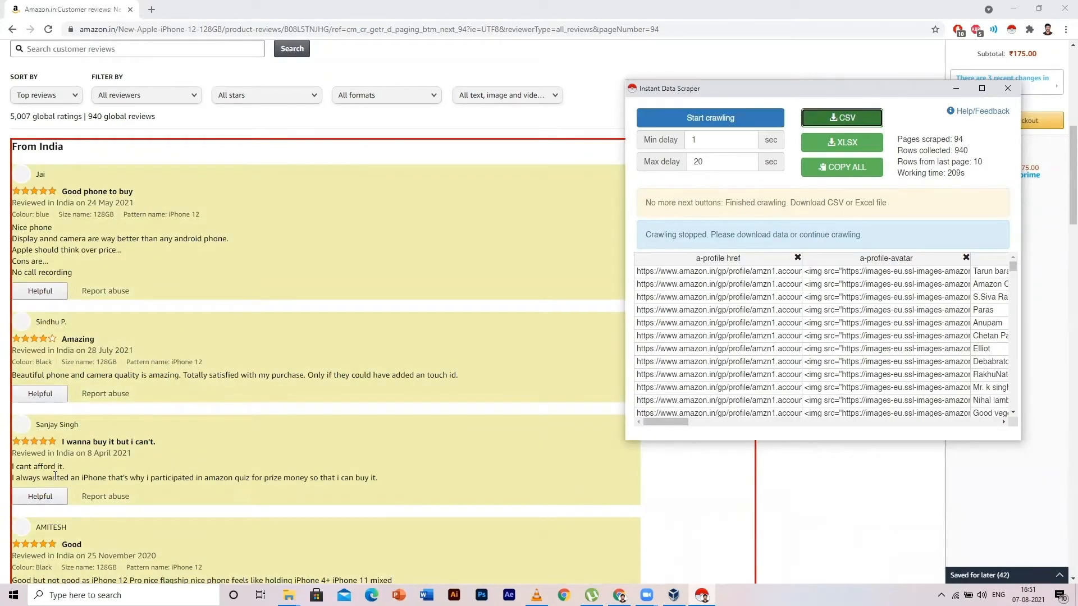
- Export the scraped reviews as amazon.csv and view it in the Term-4 > MA folder
{"action": "left_click", "coordinate": [842, 117]}
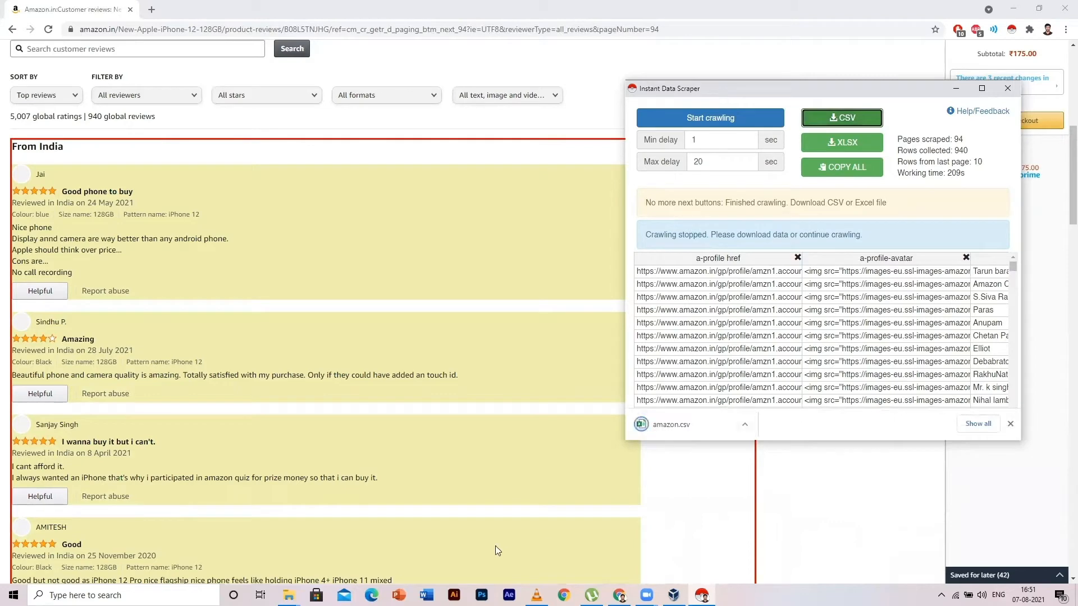
{"action": "mouse_move", "coordinate": [289, 594]}
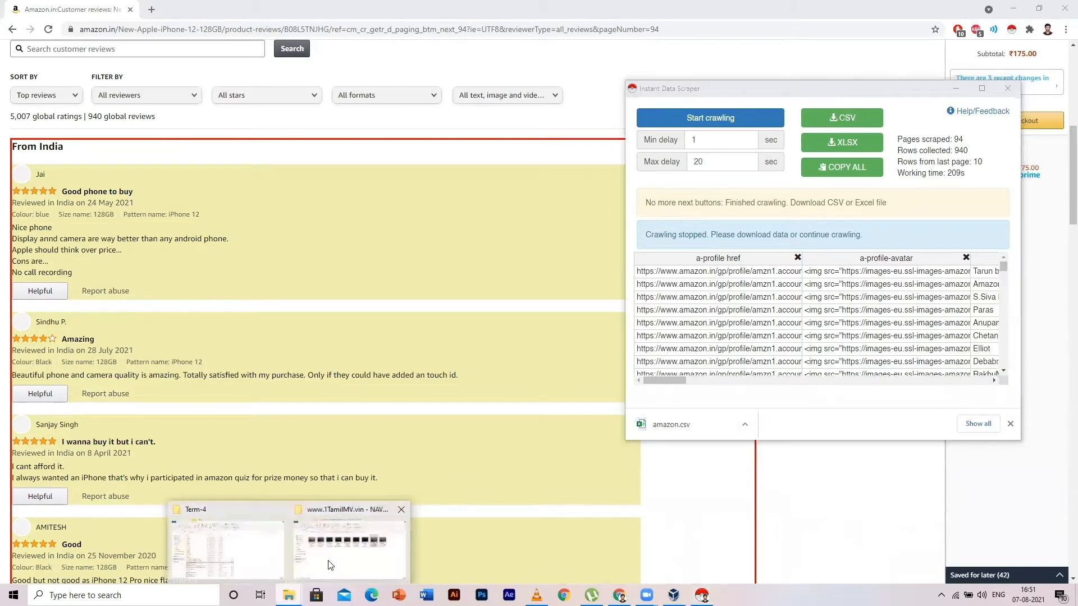
{"action": "left_click", "coordinate": [244, 547]}
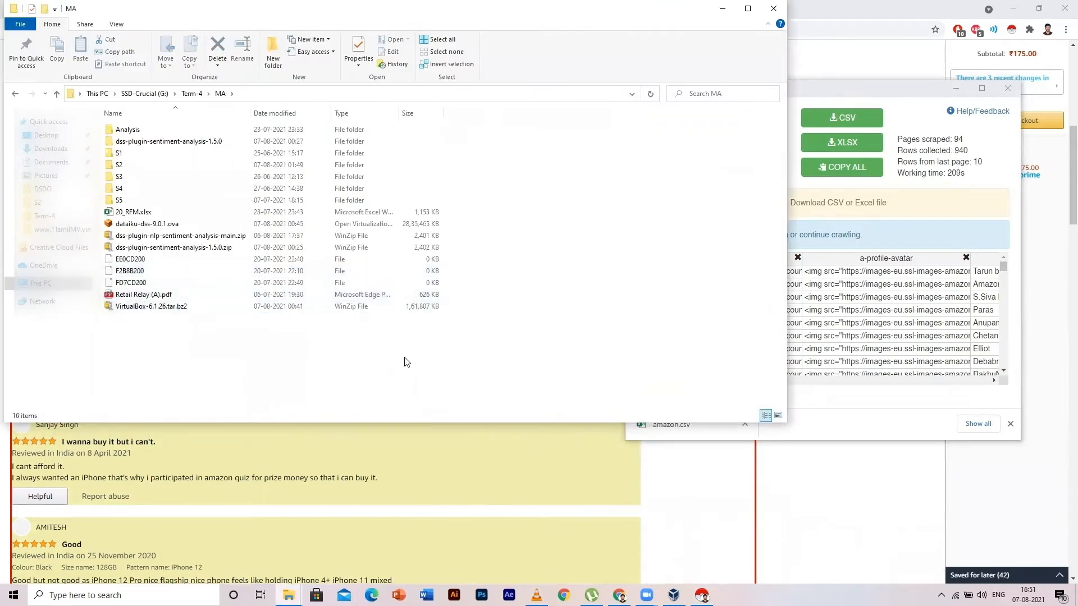
{"action": "left_click", "coordinate": [895, 412]}
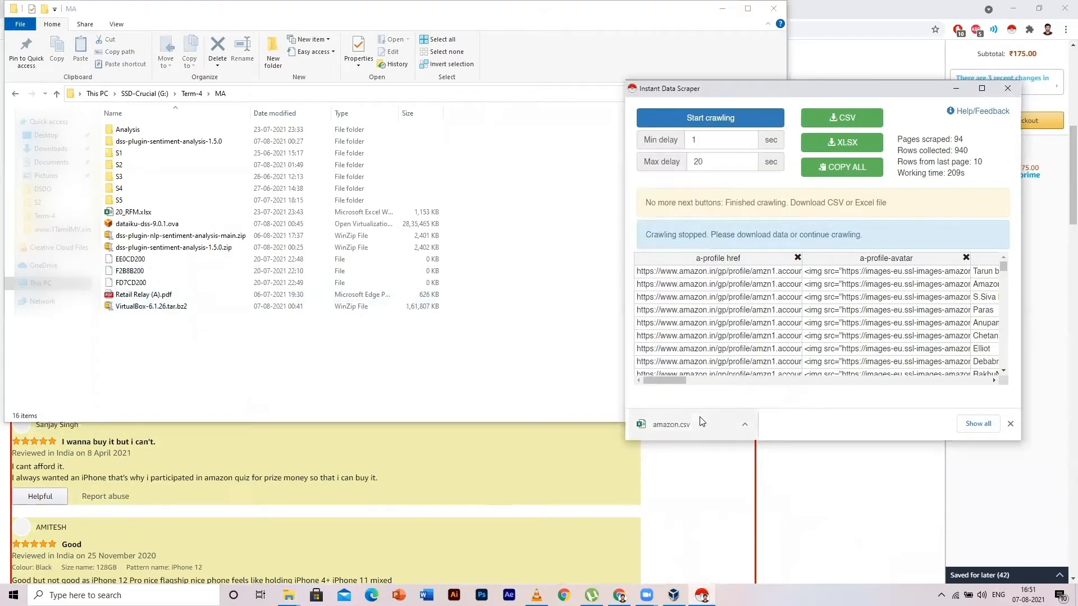
{"action": "left_click", "coordinate": [438, 383]}
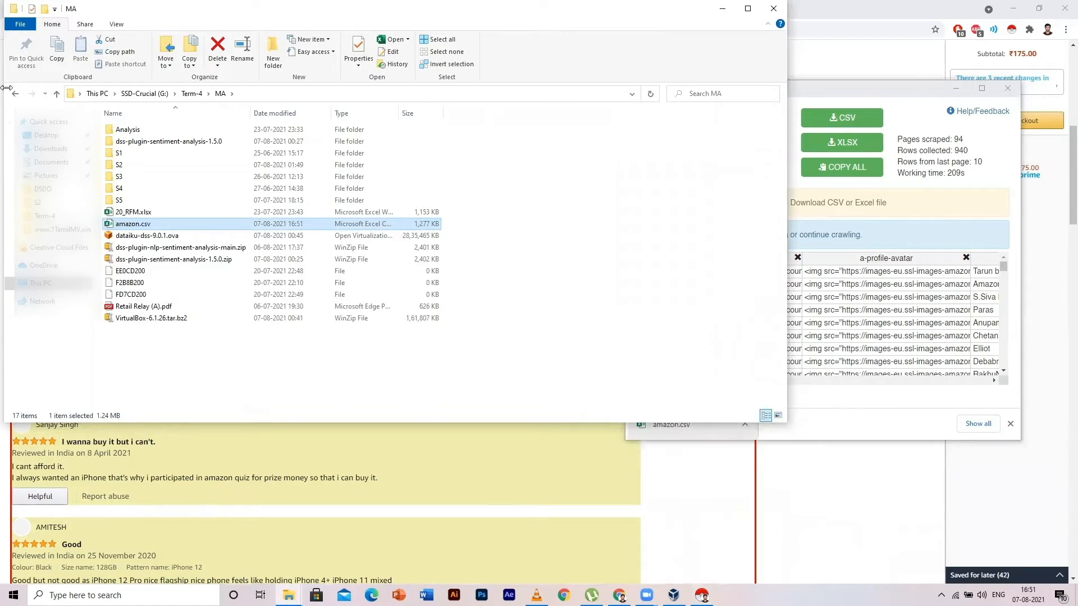
- Open amazon.csv in Excel, discard the recovered documents, then minimise Excel
{"action": "double_click", "coordinate": [128, 225]}
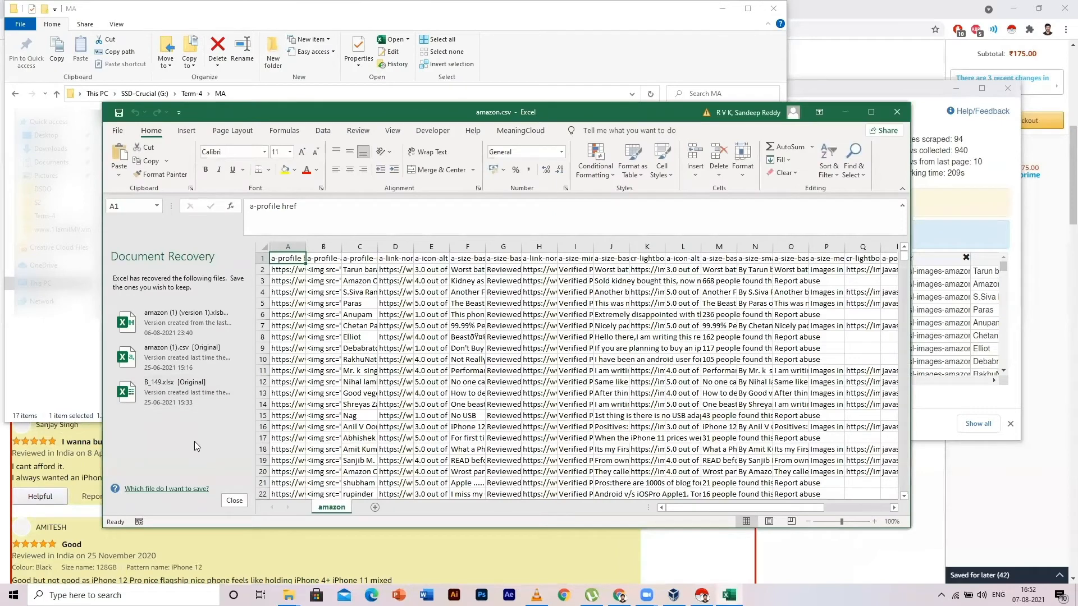
{"action": "left_click", "coordinate": [234, 500]}
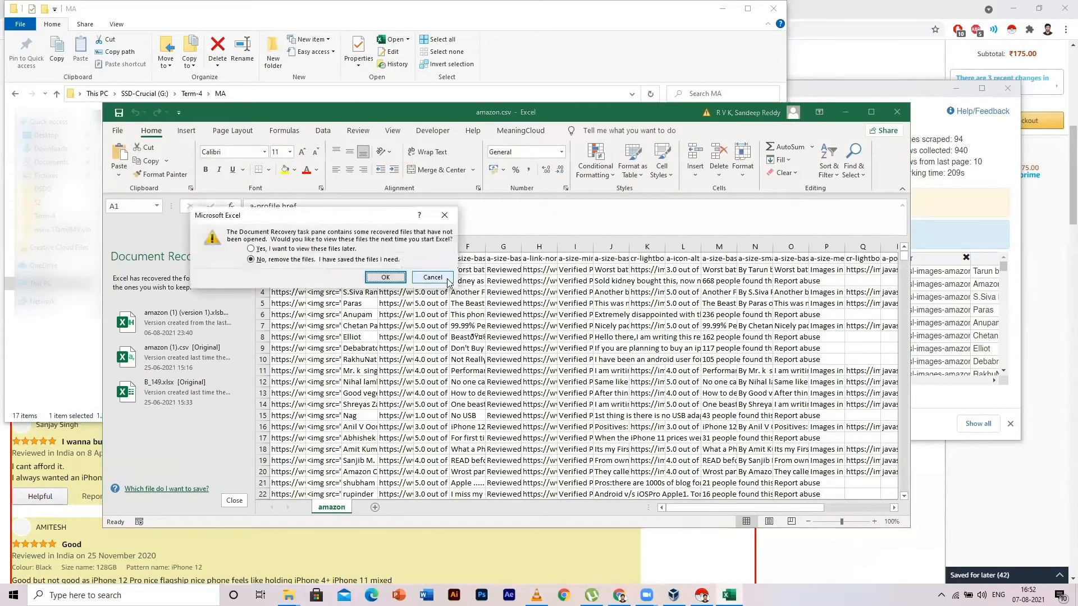
{"action": "left_click", "coordinate": [398, 277]}
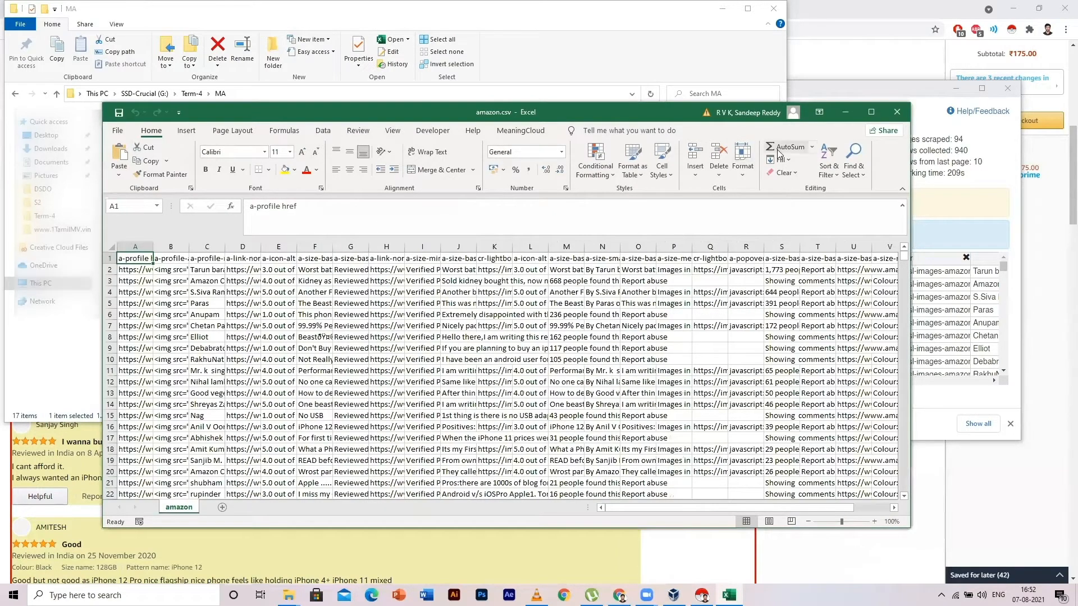
{"action": "left_click", "coordinate": [845, 112]}
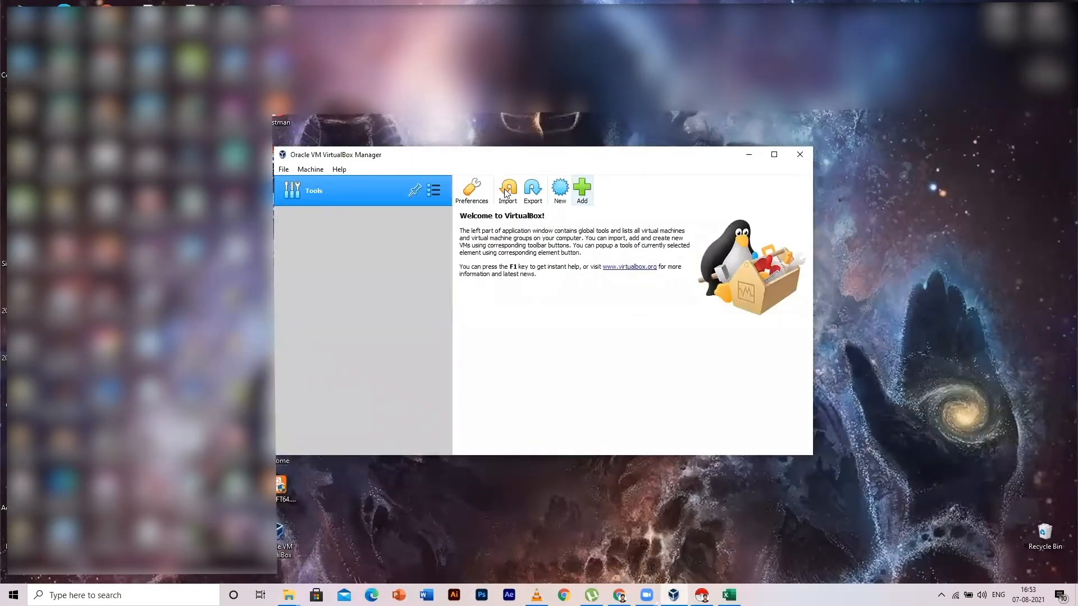
- Choose G:\Term-4\MA\dataiku-dss-9.0.1.ova as the appliance to import
{"action": "left_click", "coordinate": [507, 193]}
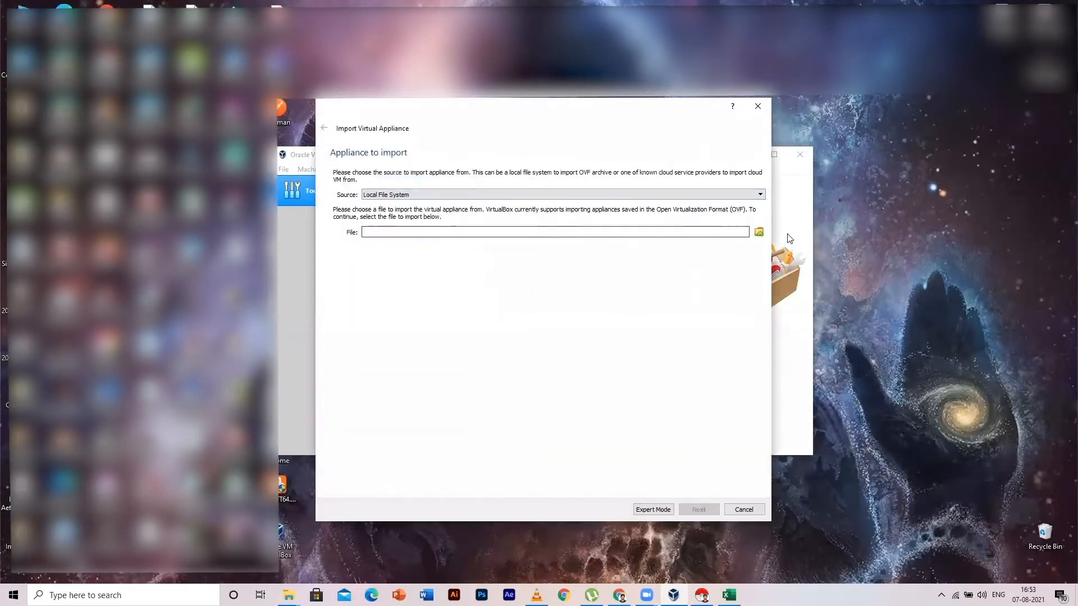
{"action": "left_click", "coordinate": [759, 232]}
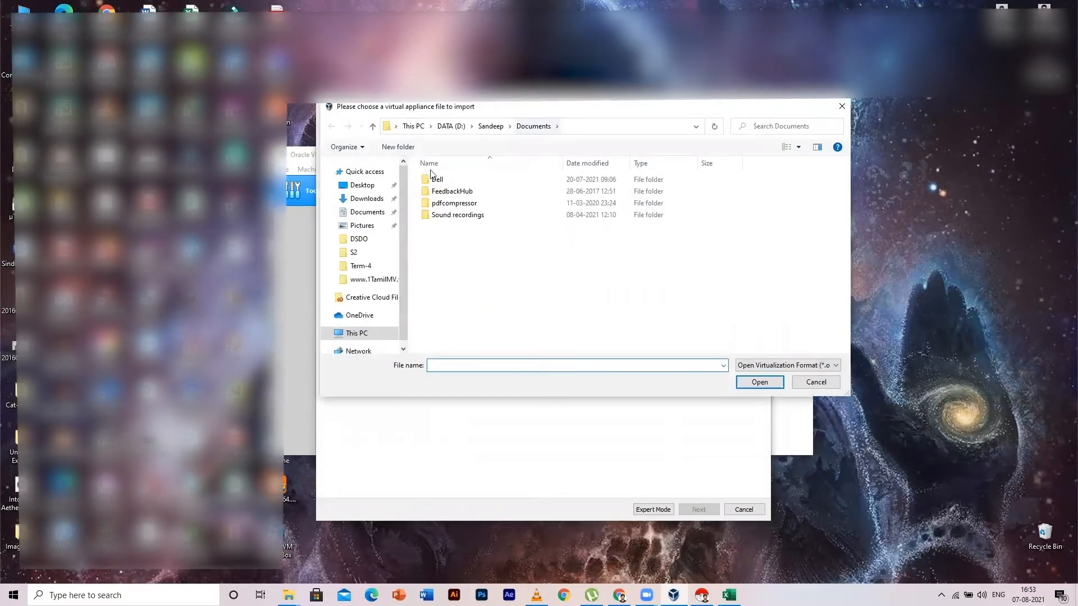
{"action": "left_click", "coordinate": [360, 265]}
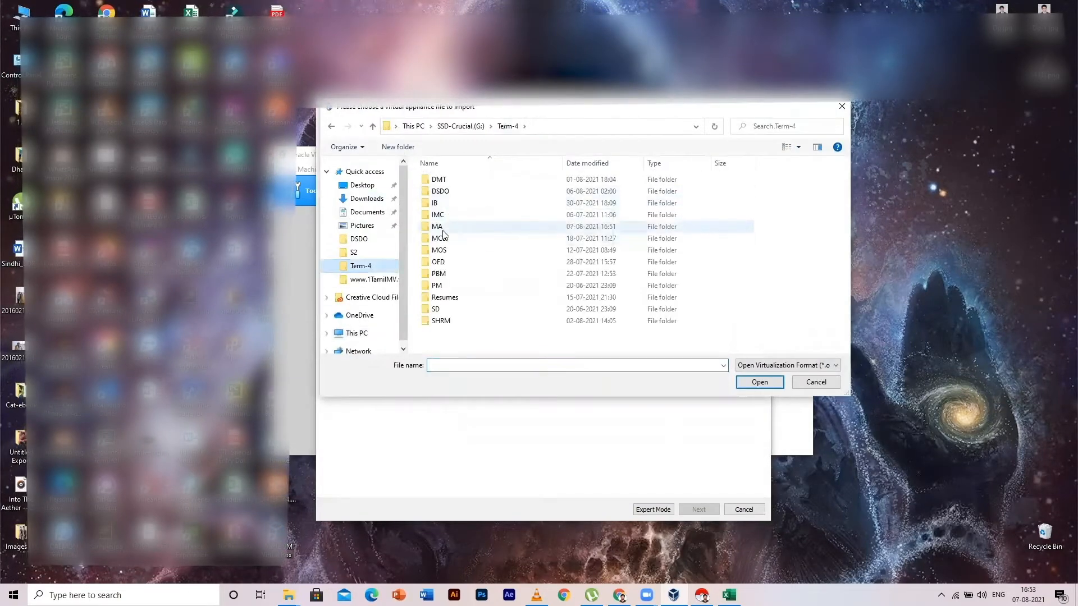
{"action": "left_click", "coordinate": [443, 228]}
{"action": "double_click", "coordinate": [443, 228]}
{"action": "left_click", "coordinate": [463, 261]}
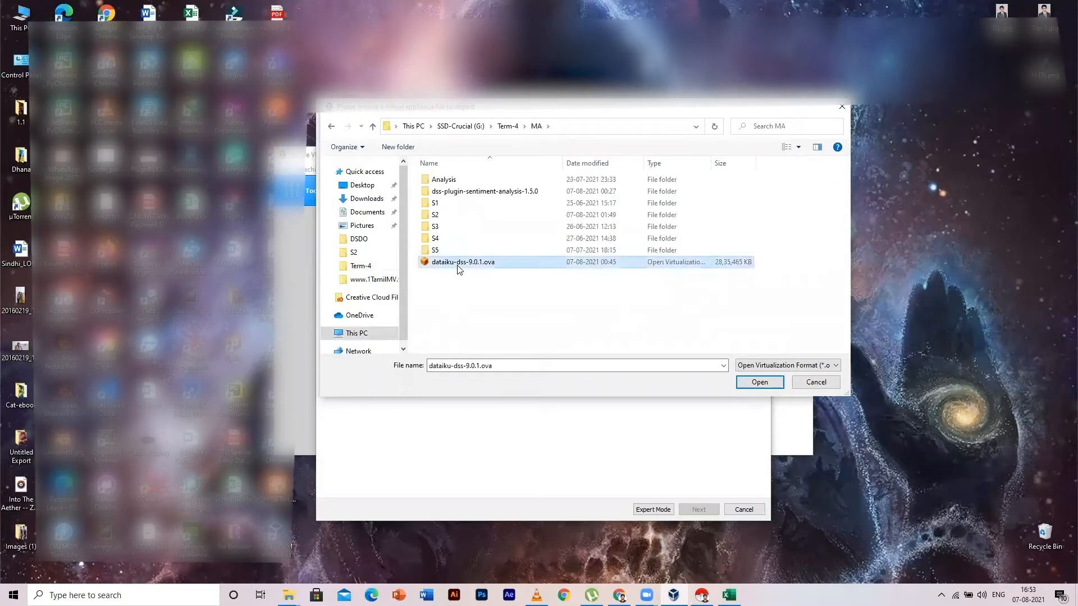
{"action": "left_click", "coordinate": [759, 381]}
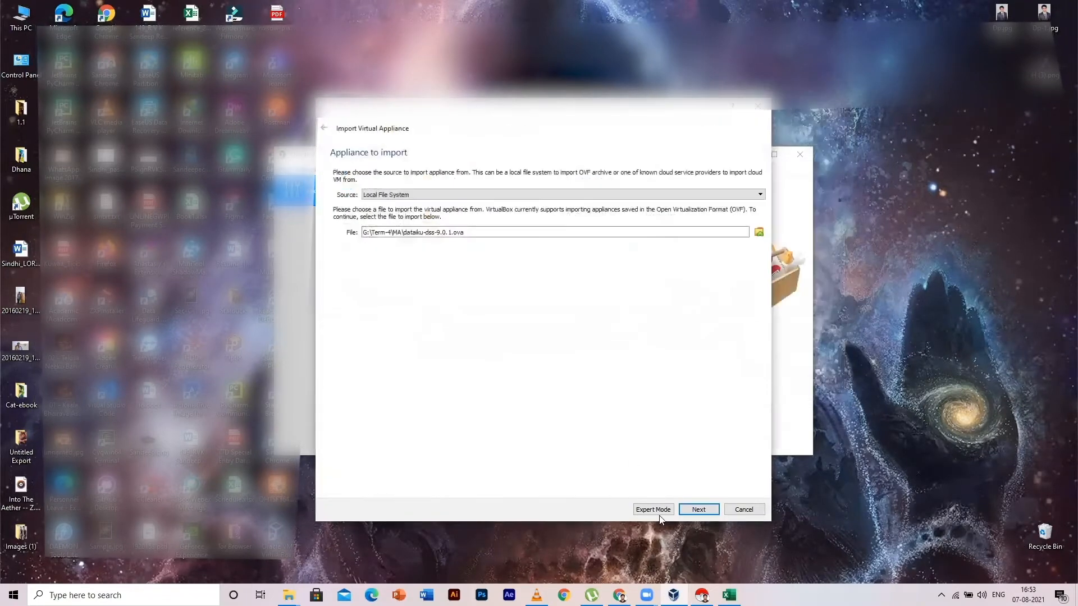
{"action": "left_click", "coordinate": [712, 511]}
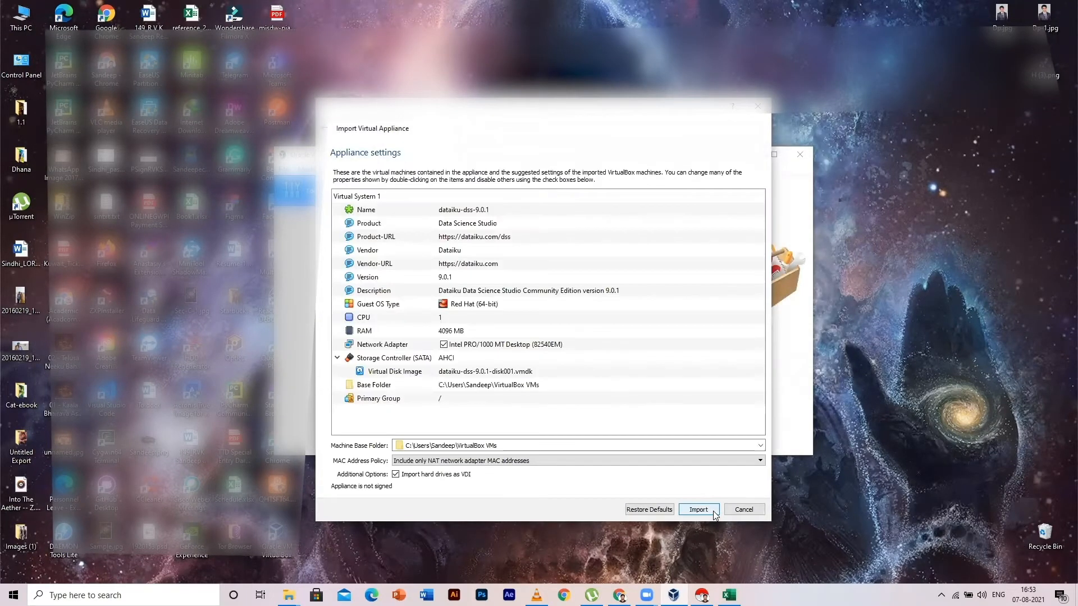
- Change the machine base folder to G:\...\VirtualBox-VMs and import the appliance
{"action": "left_click", "coordinate": [407, 447]}
{"action": "key", "text": "BackSpace"}
{"action": "type", "text": "G"}
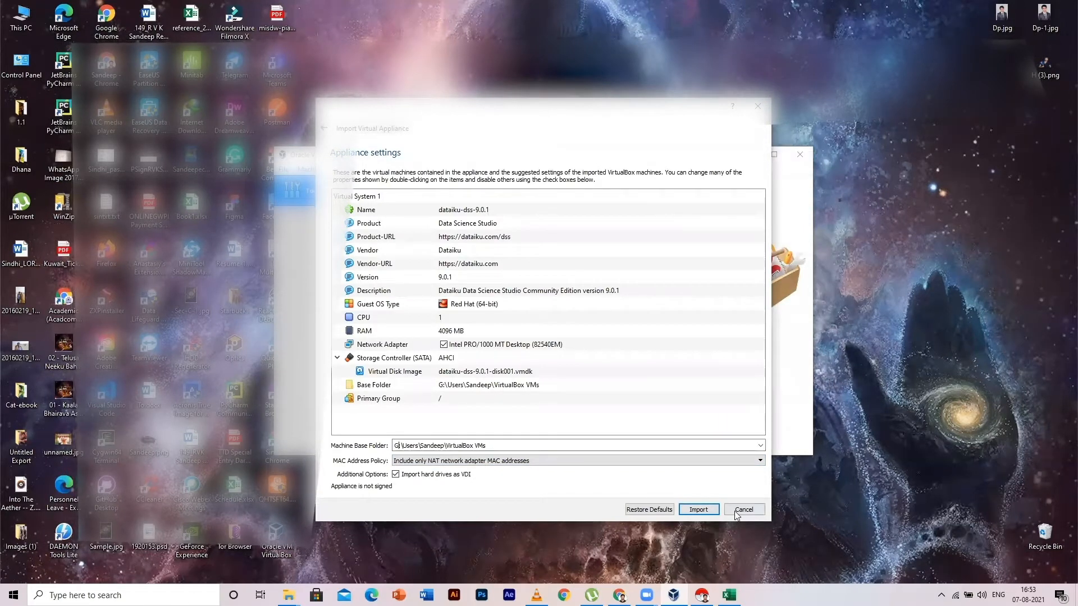
{"action": "key", "text": "BackSpace"}
{"action": "type", "text": "-"}
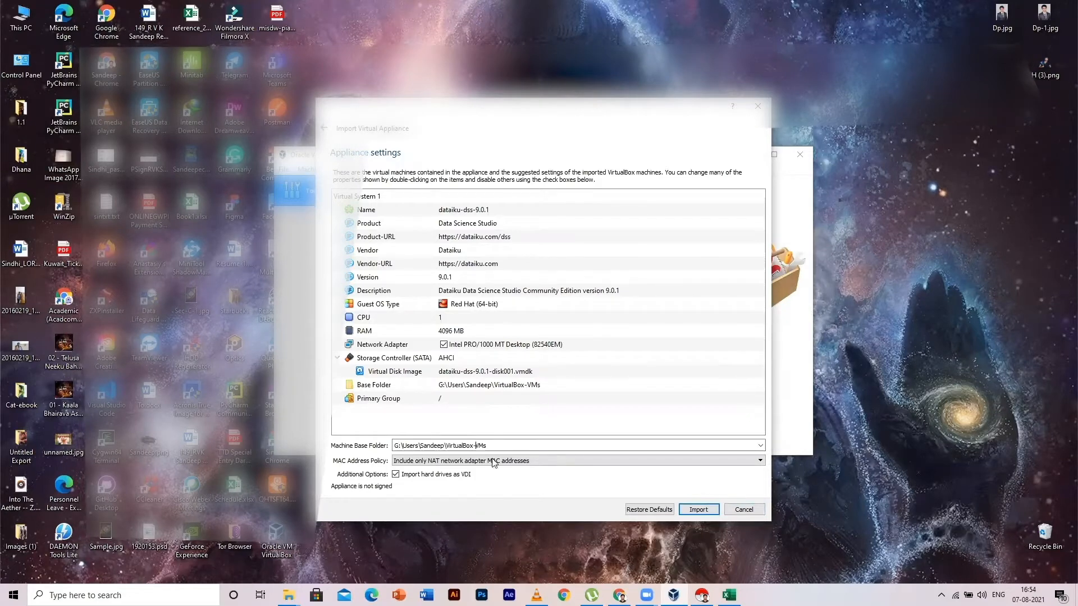
{"action": "left_click", "coordinate": [707, 509]}
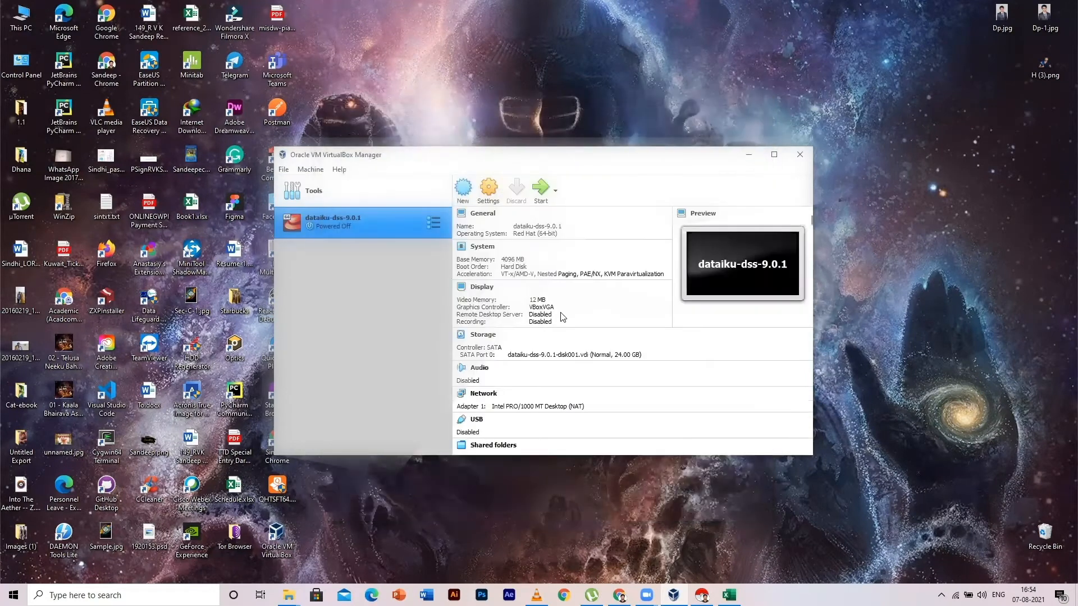
- Start the dataiku-dss-9.0.1 VM, boot the default CentOS entry, and dismiss both notices
{"action": "left_click", "coordinate": [540, 189]}
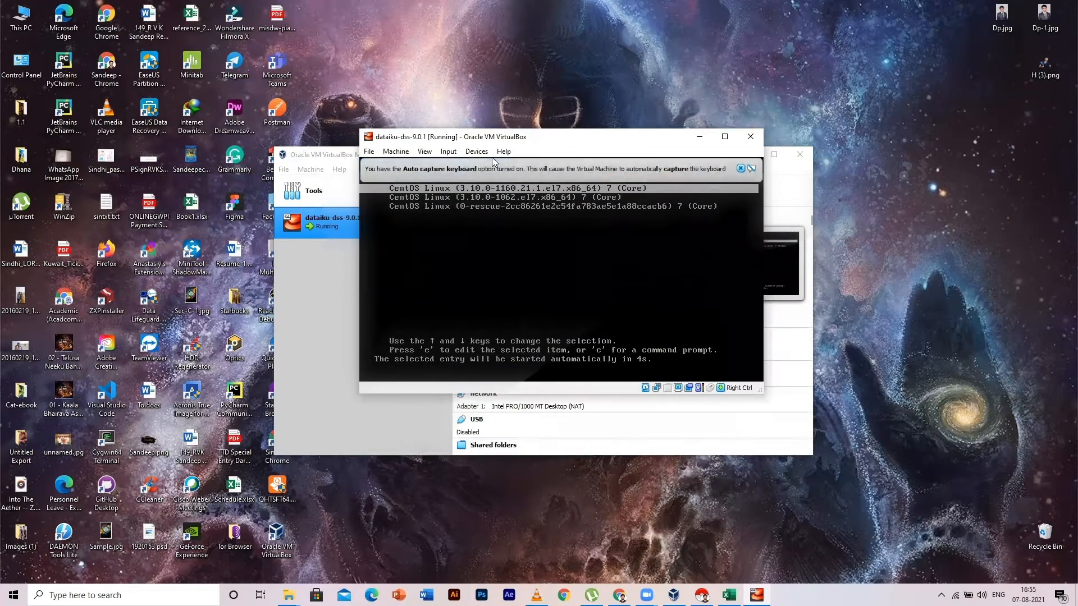
{"action": "key", "text": "Return"}
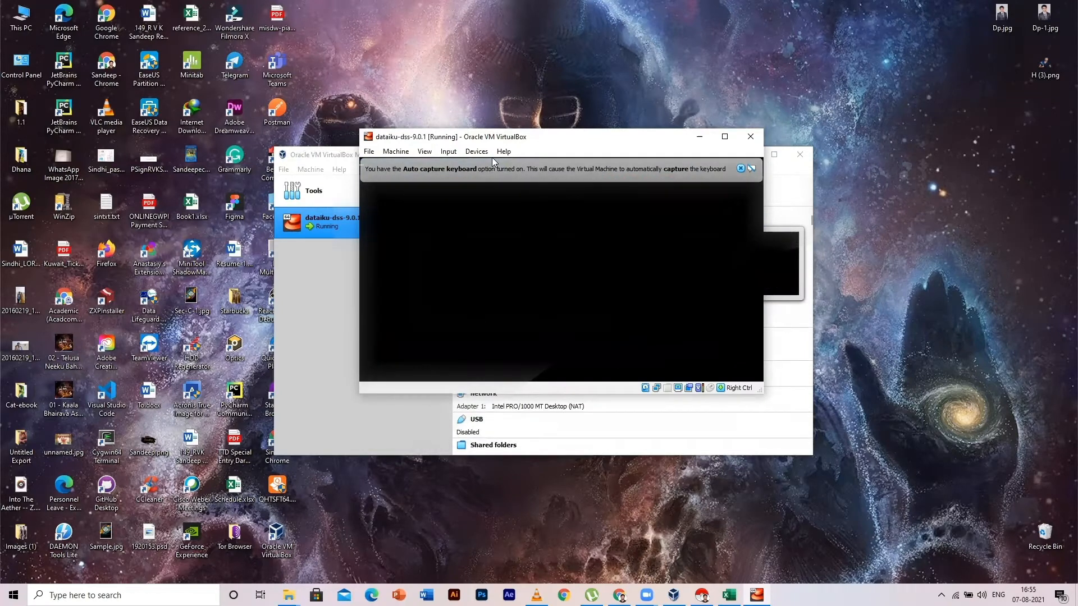
{"action": "left_click", "coordinate": [740, 168]}
{"action": "left_click", "coordinate": [740, 169]}
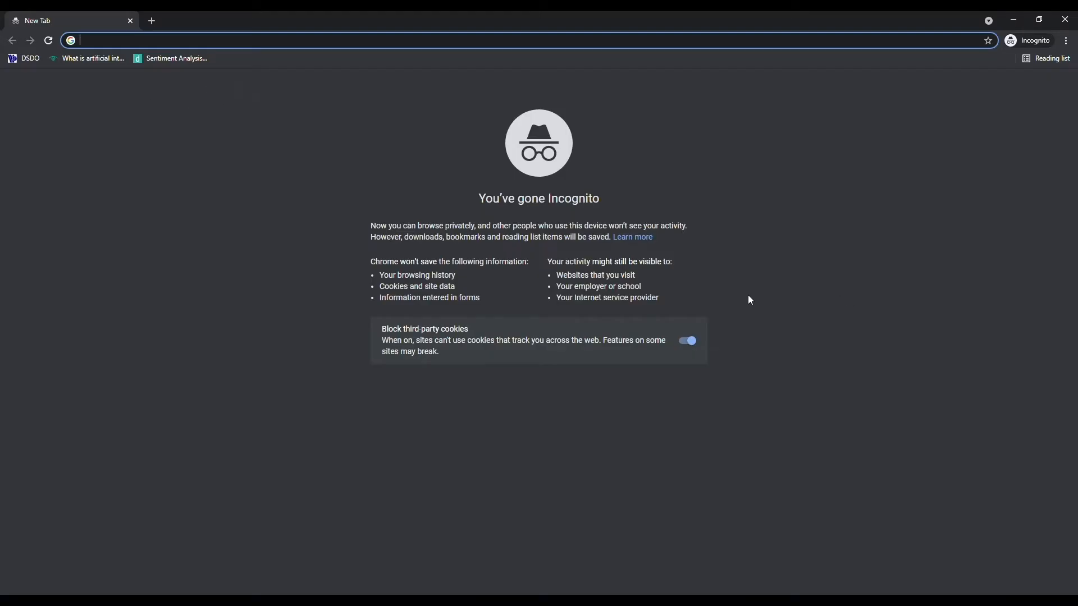
- At 127.0.0.1:10000, register the Free Edition licence and accept the terms
{"action": "type", "text": "127"}
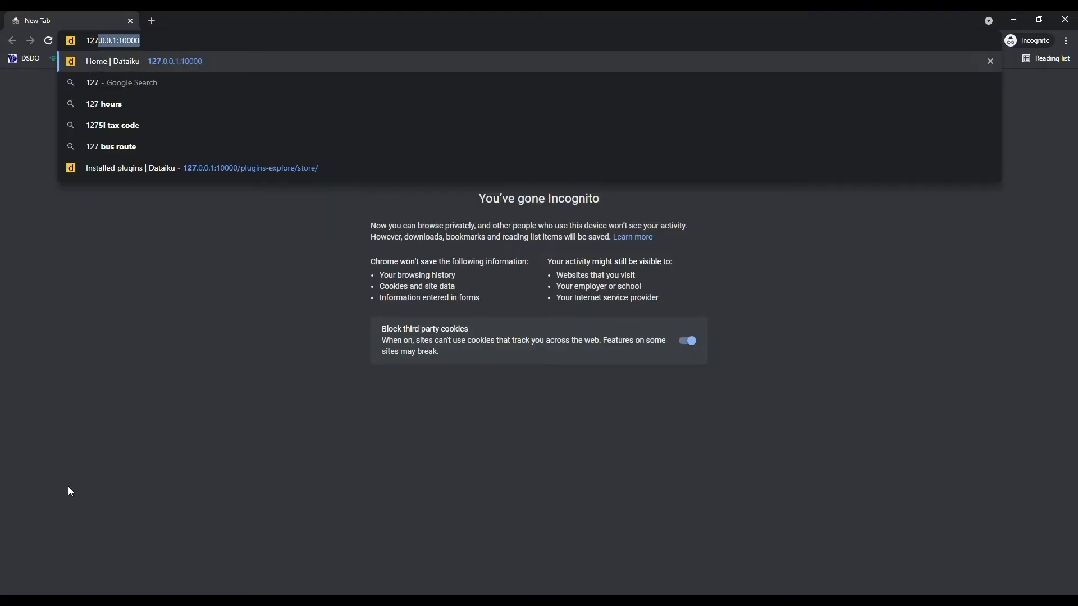
{"action": "key", "text": "Return"}
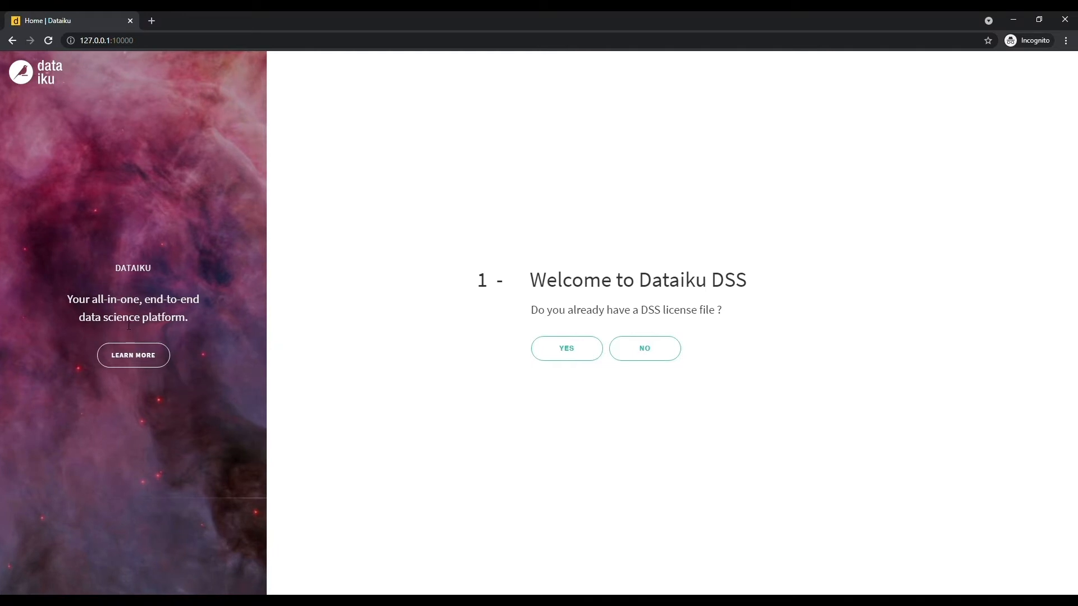
{"action": "left_click", "coordinate": [638, 357]}
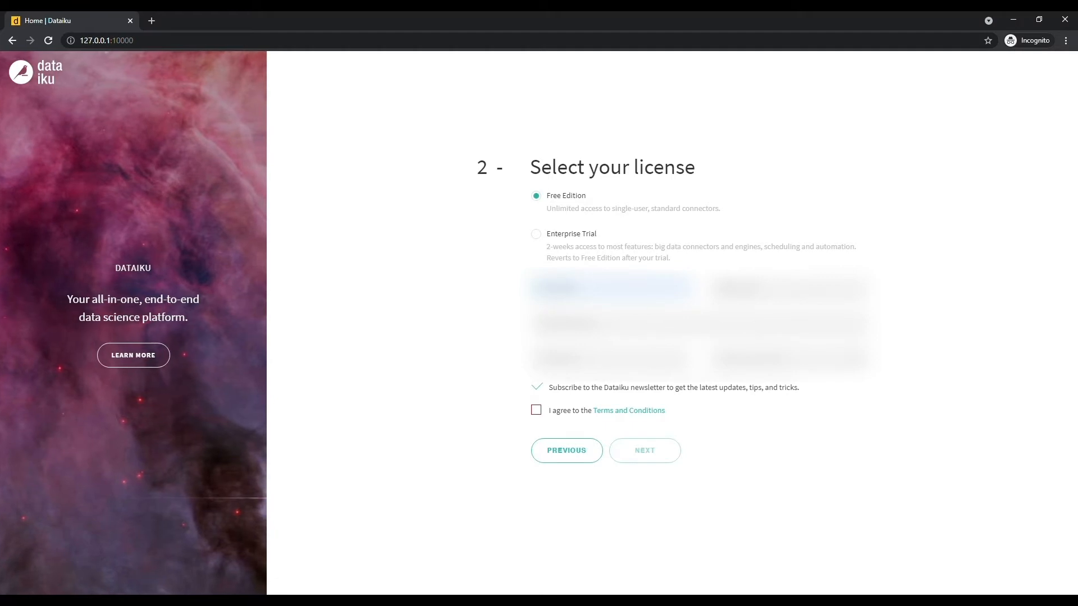
{"action": "key", "text": "ctrl+v"}
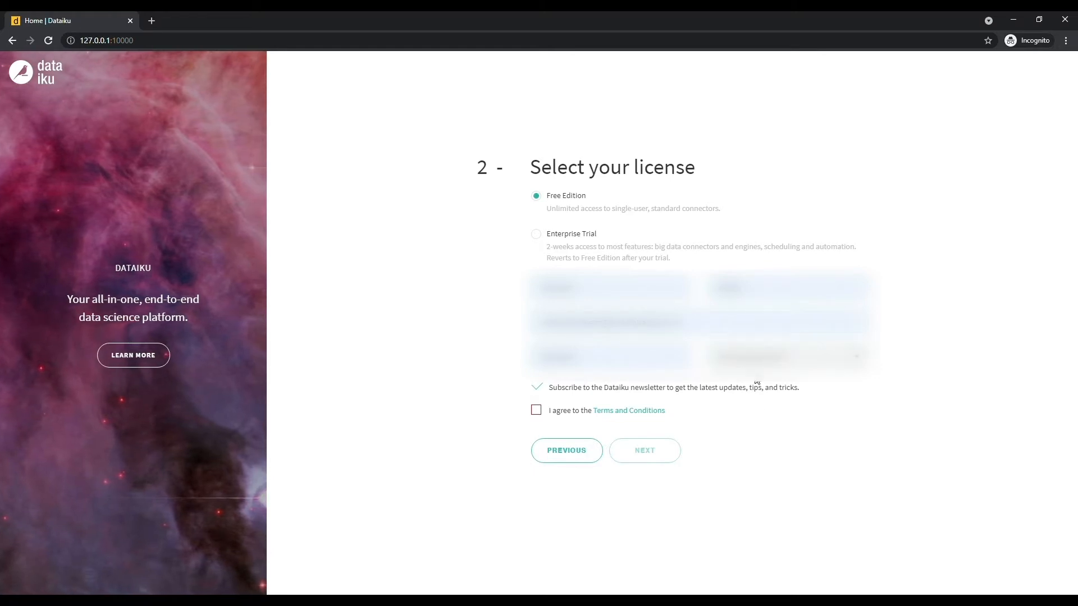
{"action": "left_click", "coordinate": [535, 410]}
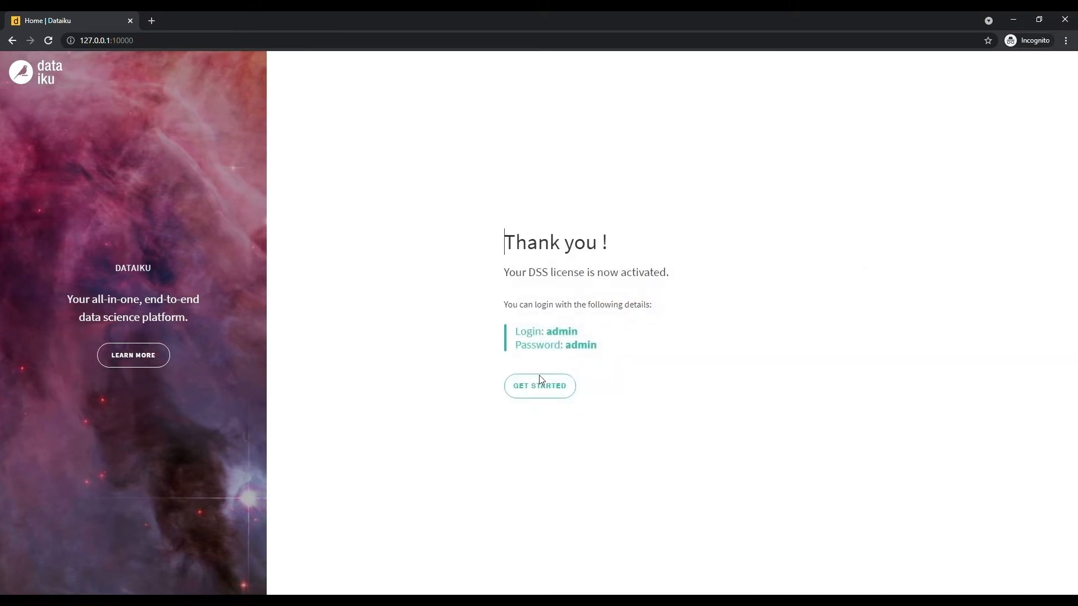
{"action": "left_click", "coordinate": [556, 391]}
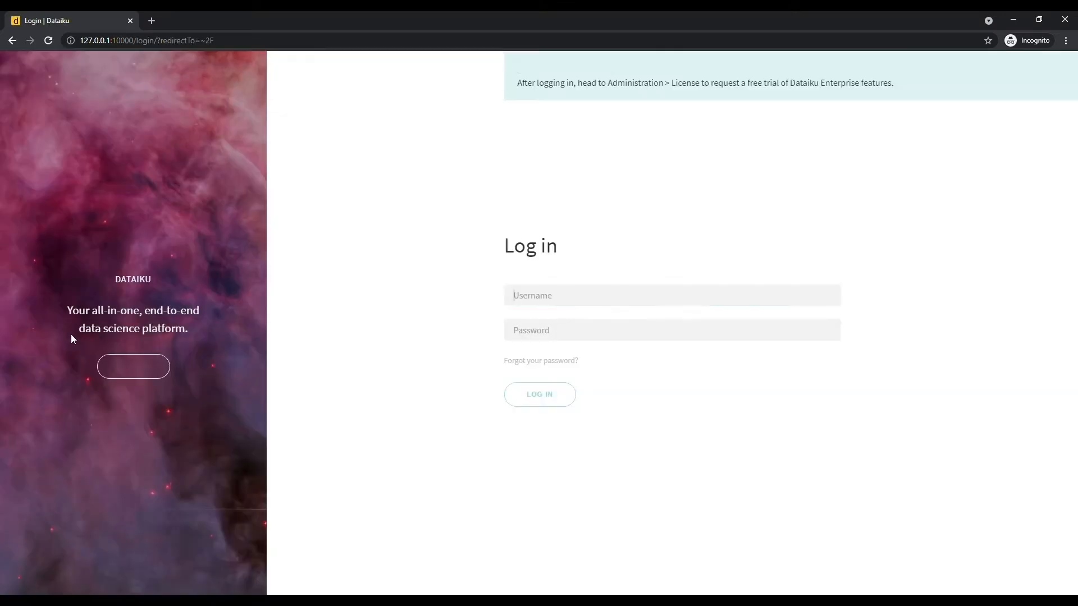
- Log in to DSS with the admin account credentials
{"action": "type", "text": "admin"}
{"action": "key", "text": "Tab"}
{"action": "type", "text": "admin"}
{"action": "key", "text": "Return"}
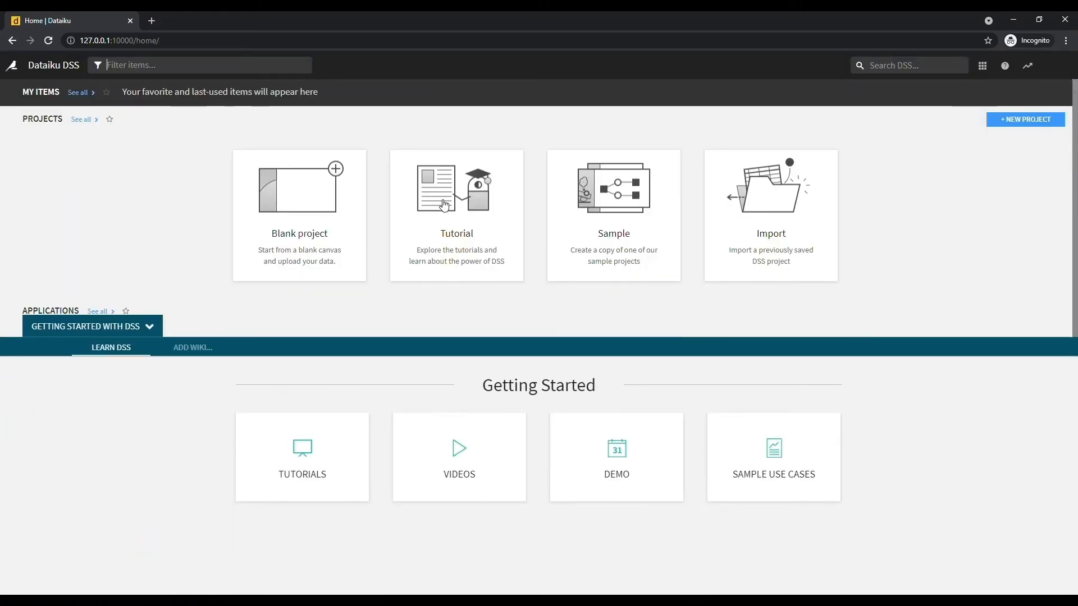
- Create a blank project named SentimentAnalysis and dismiss the help popup
{"action": "left_click", "coordinate": [308, 203]}
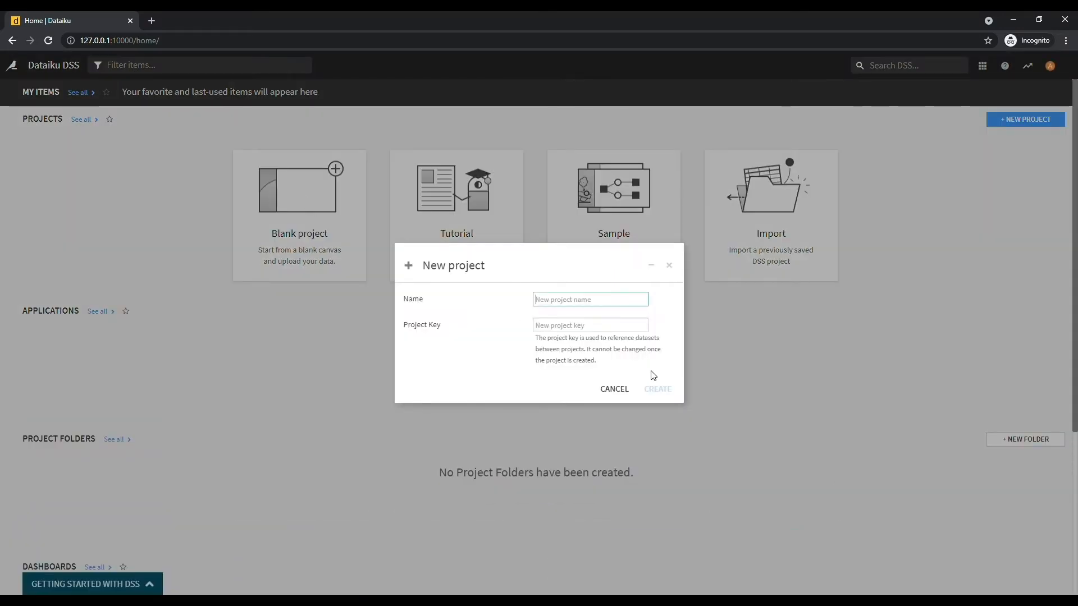
{"action": "type", "text": "SentimentAnalysis"}
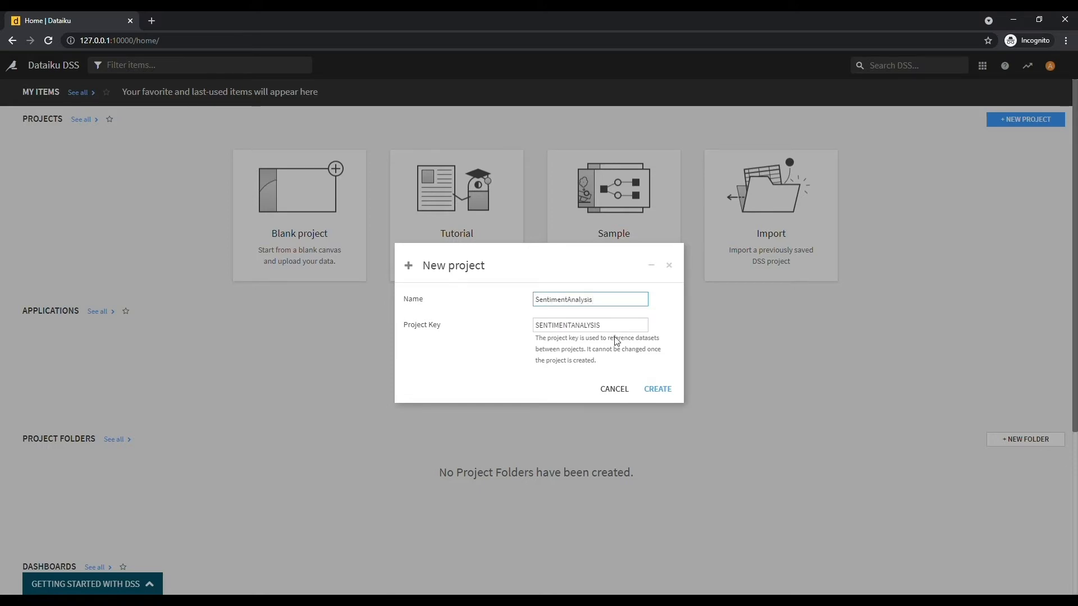
{"action": "left_click", "coordinate": [657, 388]}
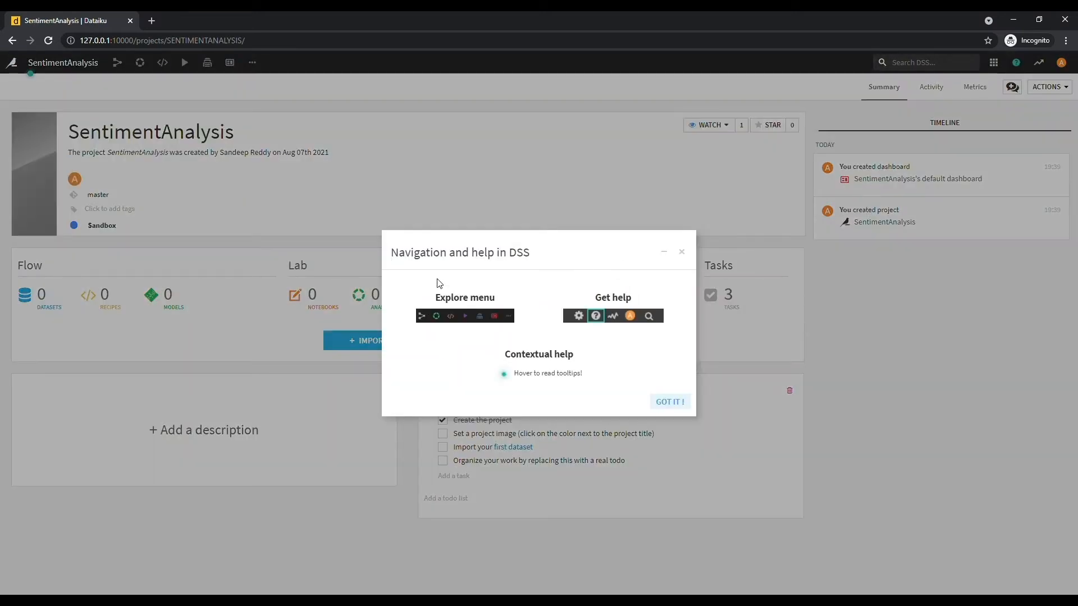
{"action": "left_click", "coordinate": [677, 401]}
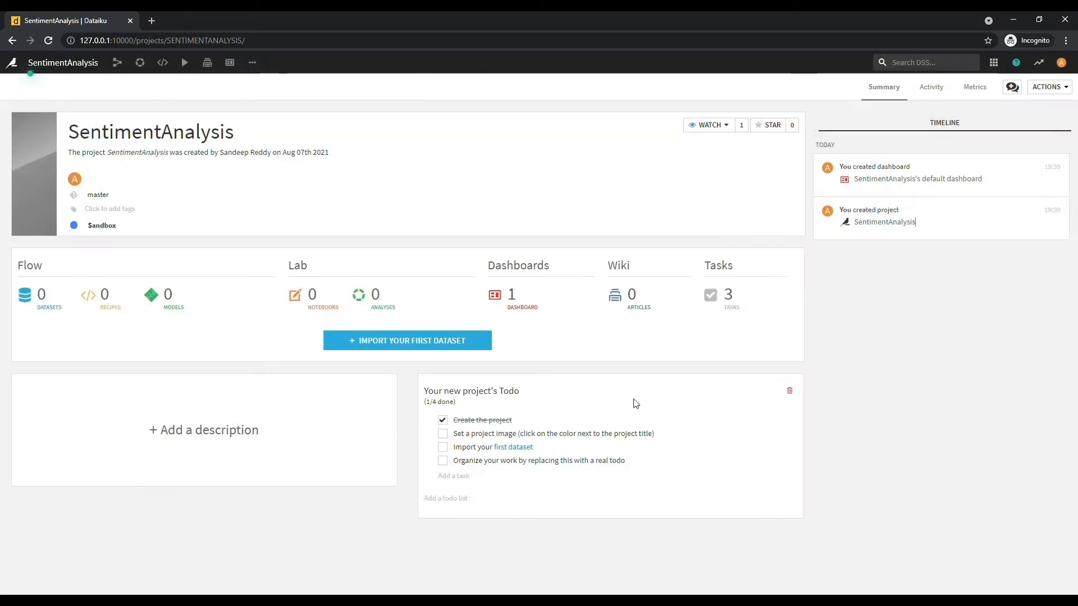
- Bring up the New dataset page to import the project's first dataset
{"action": "left_click", "coordinate": [360, 340]}
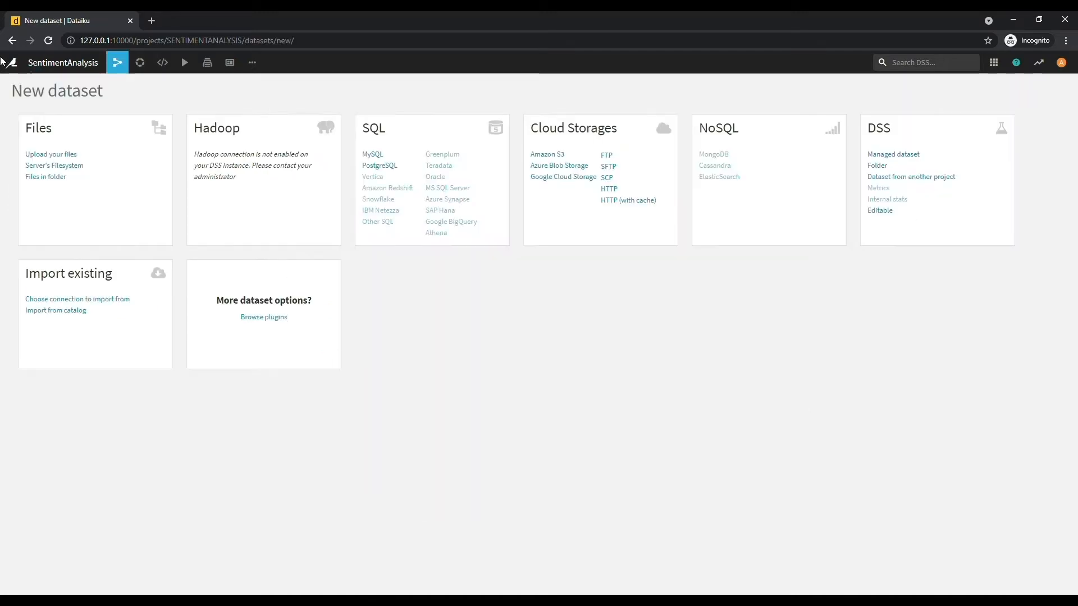
{"action": "left_click", "coordinate": [61, 155]}
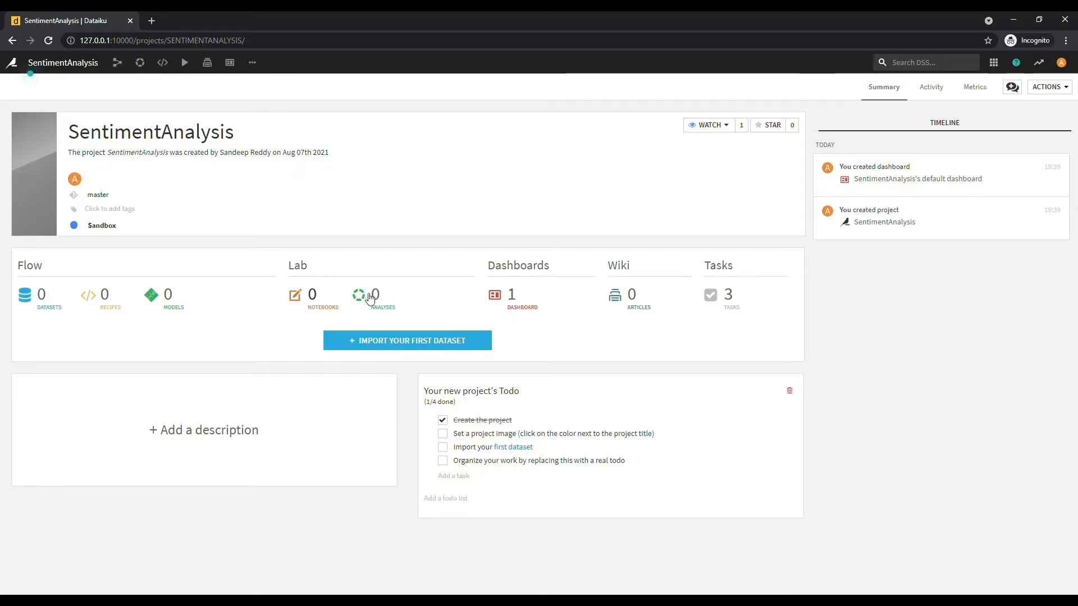
{"action": "left_click", "coordinate": [408, 343]}
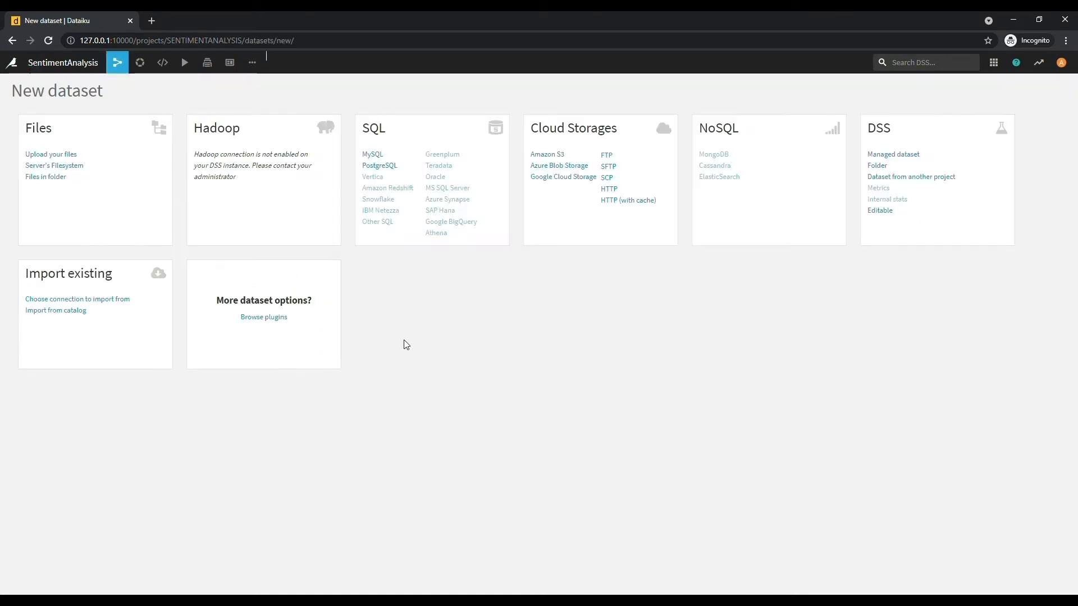
- Upload amazon.csv into a new dataset named amazon and create it
{"action": "left_click", "coordinate": [56, 154]}
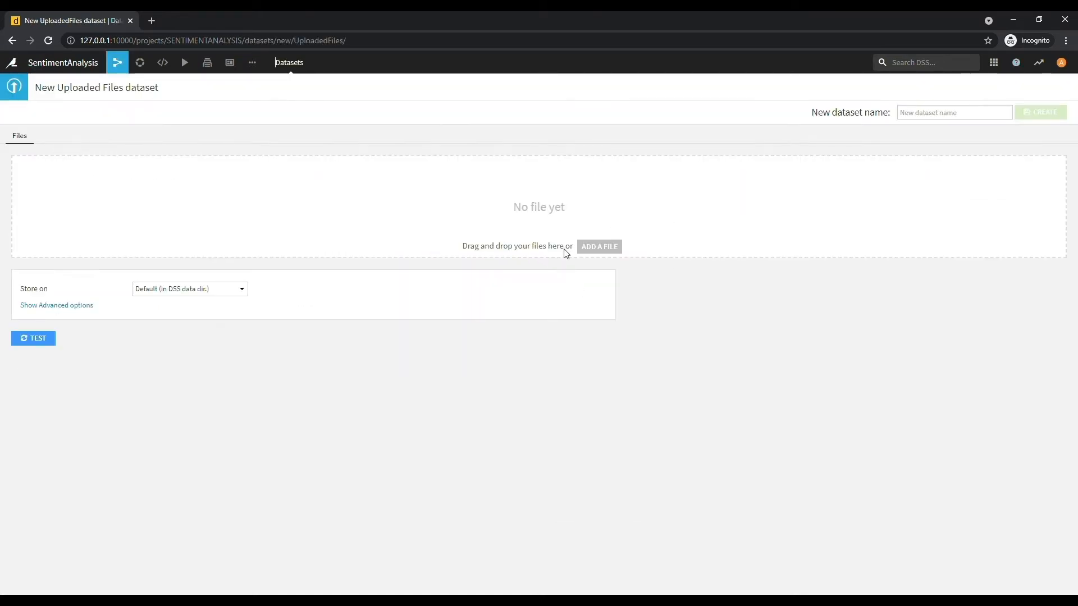
{"action": "left_click", "coordinate": [308, 600]}
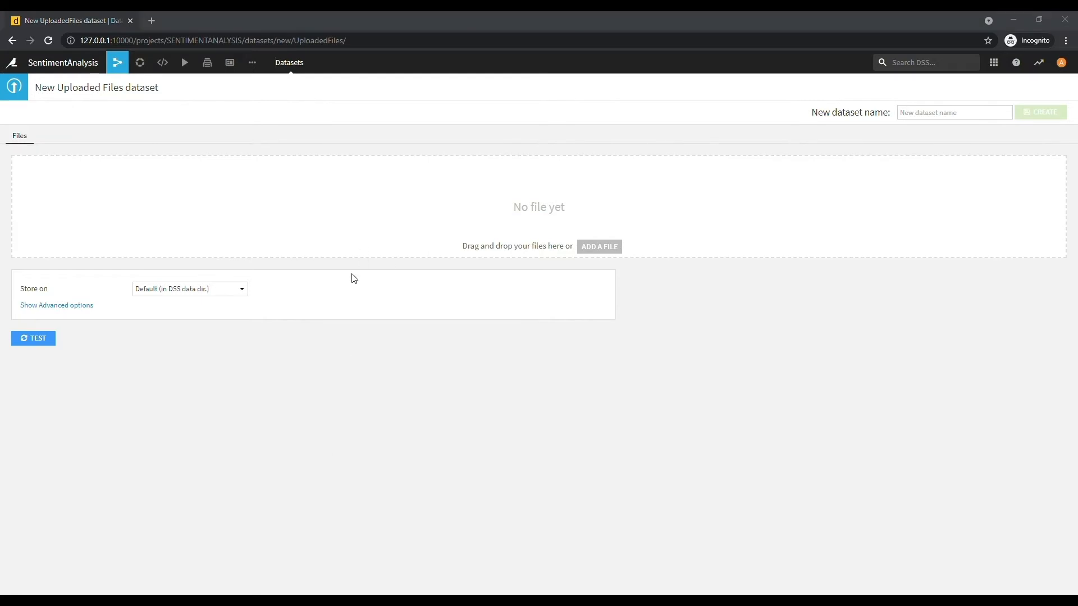
{"action": "left_click_drag", "start_coordinate": [749, 179], "coordinate": [847, 248]}
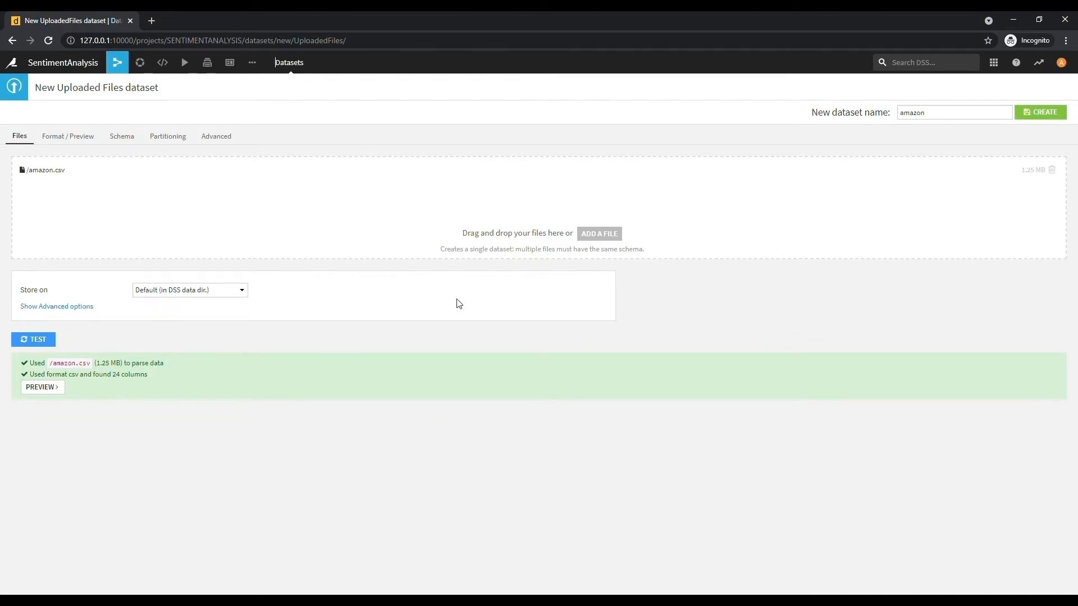
{"action": "left_click", "coordinate": [1053, 112]}
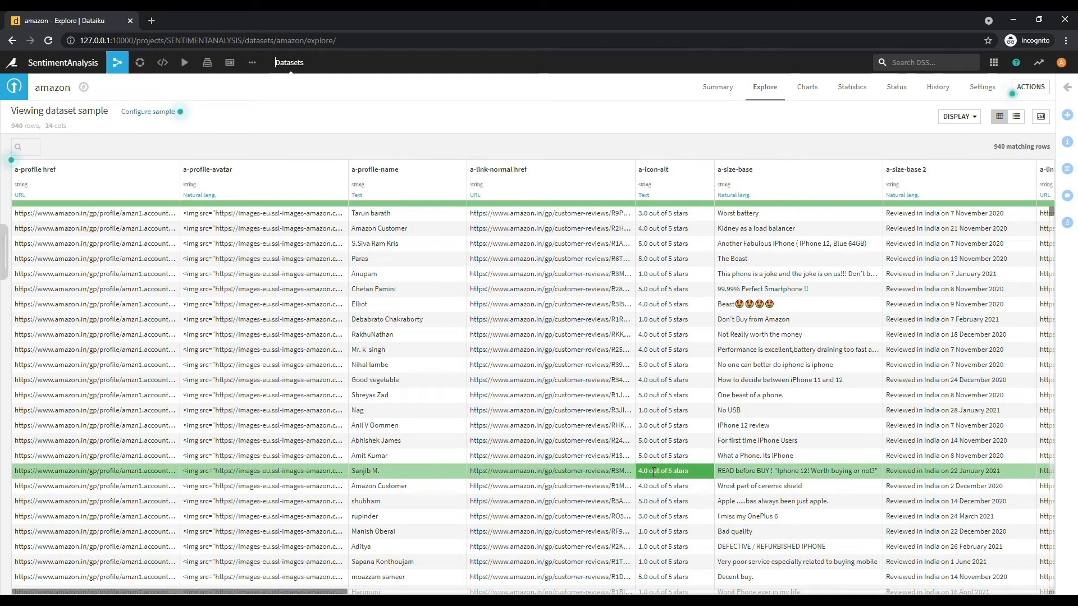
{"action": "left_click_drag", "start_coordinate": [332, 591], "coordinate": [596, 591]}
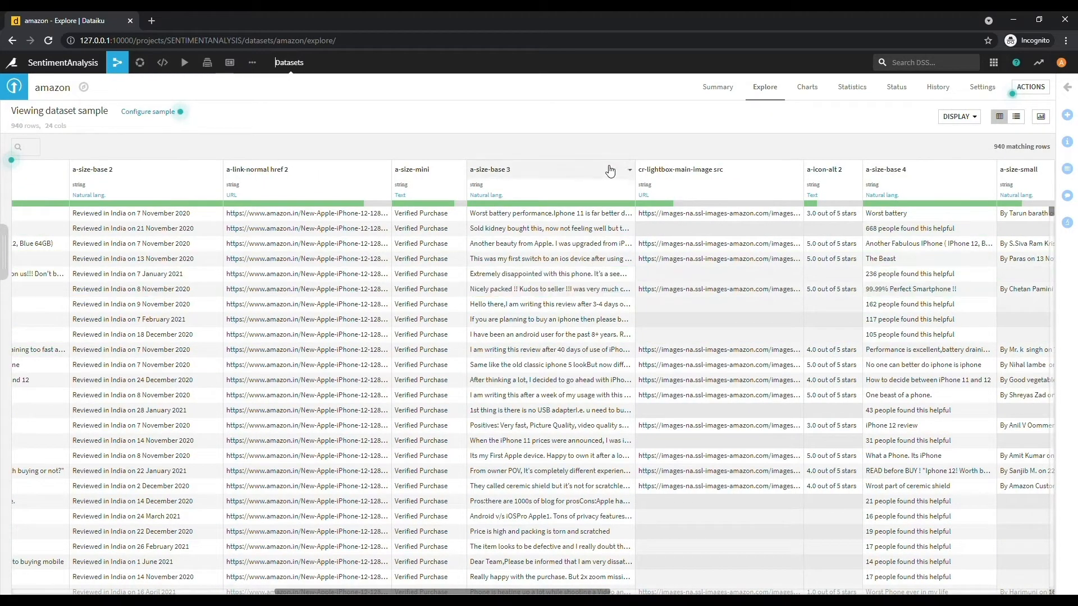
{"action": "left_click", "coordinate": [515, 196]}
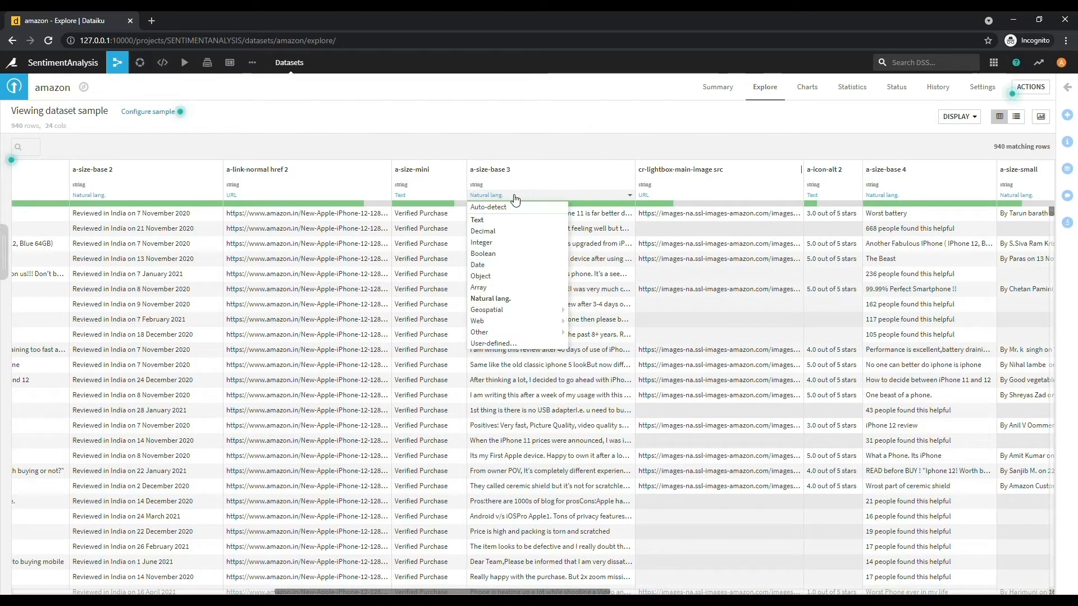
{"action": "left_click", "coordinate": [584, 201]}
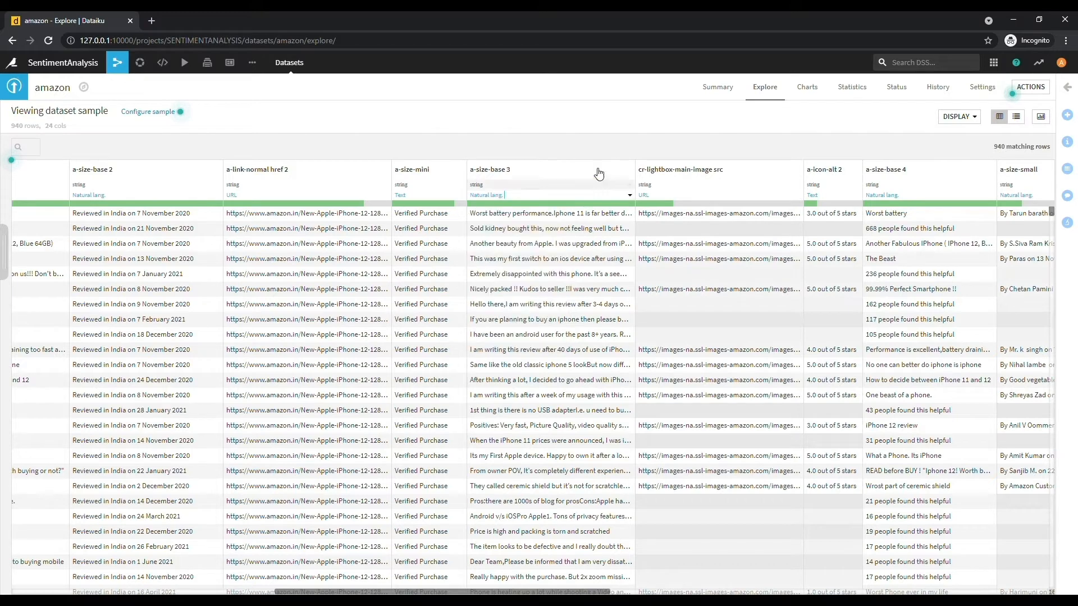
- From the Flow, create a Data preparation recipe with input amazon and output amazon_prepared
{"action": "left_click", "coordinate": [722, 87]}
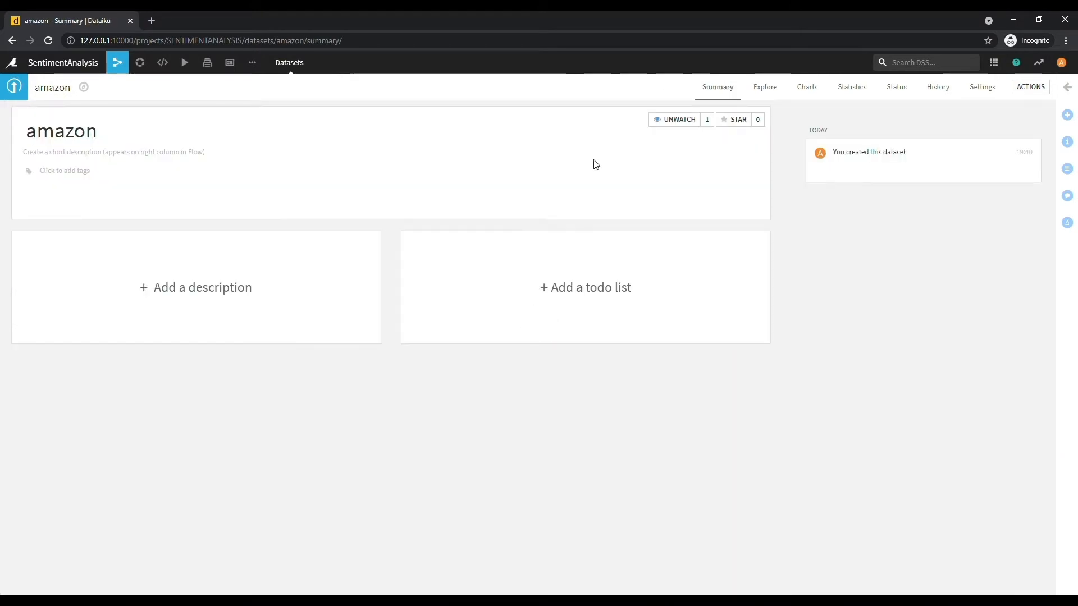
{"action": "mouse_move", "coordinate": [117, 64]}
{"action": "left_click", "coordinate": [125, 93]}
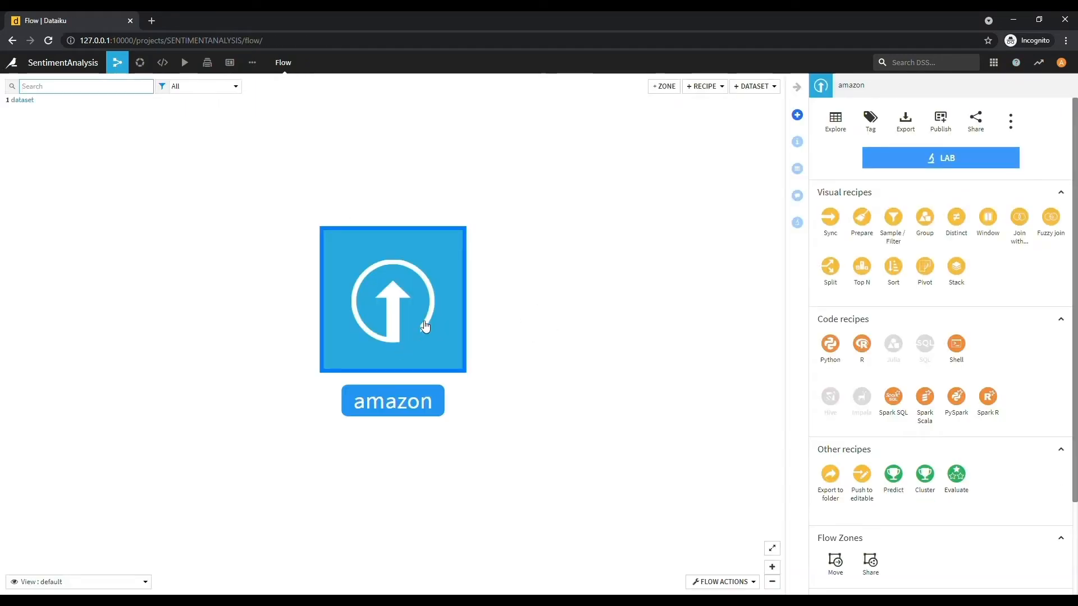
{"action": "left_click", "coordinate": [707, 90]}
{"action": "mouse_move", "coordinate": [677, 106]}
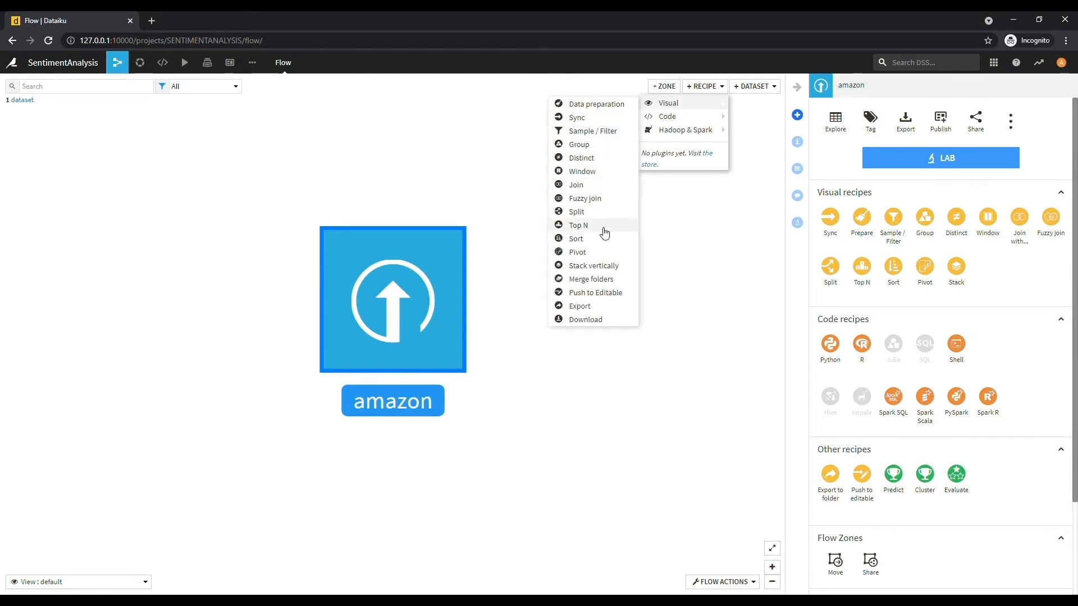
{"action": "left_click", "coordinate": [609, 104]}
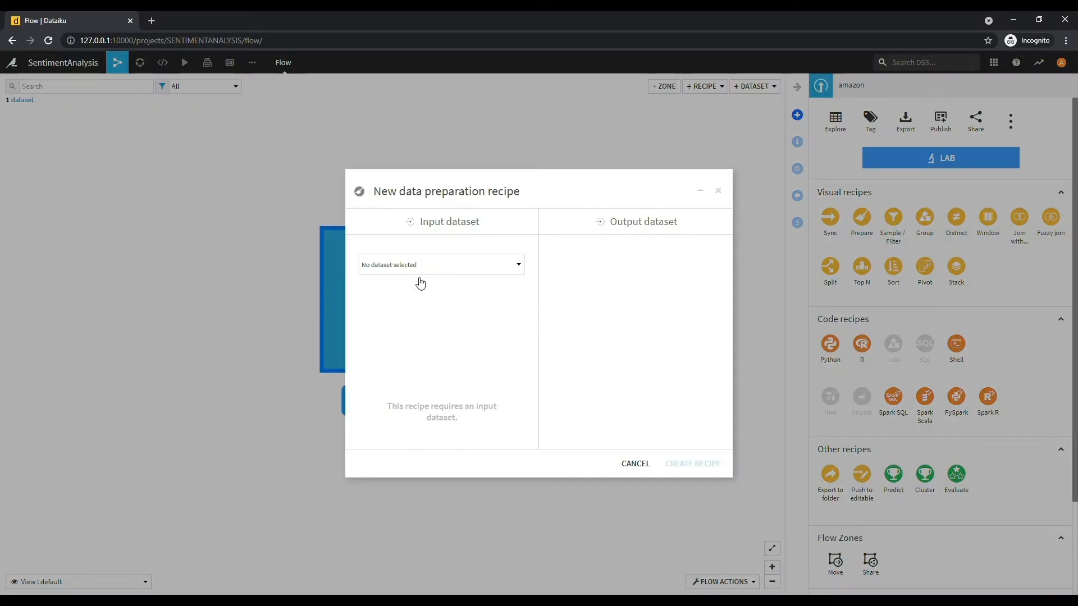
{"action": "left_click", "coordinate": [399, 269]}
{"action": "left_click", "coordinate": [416, 337]}
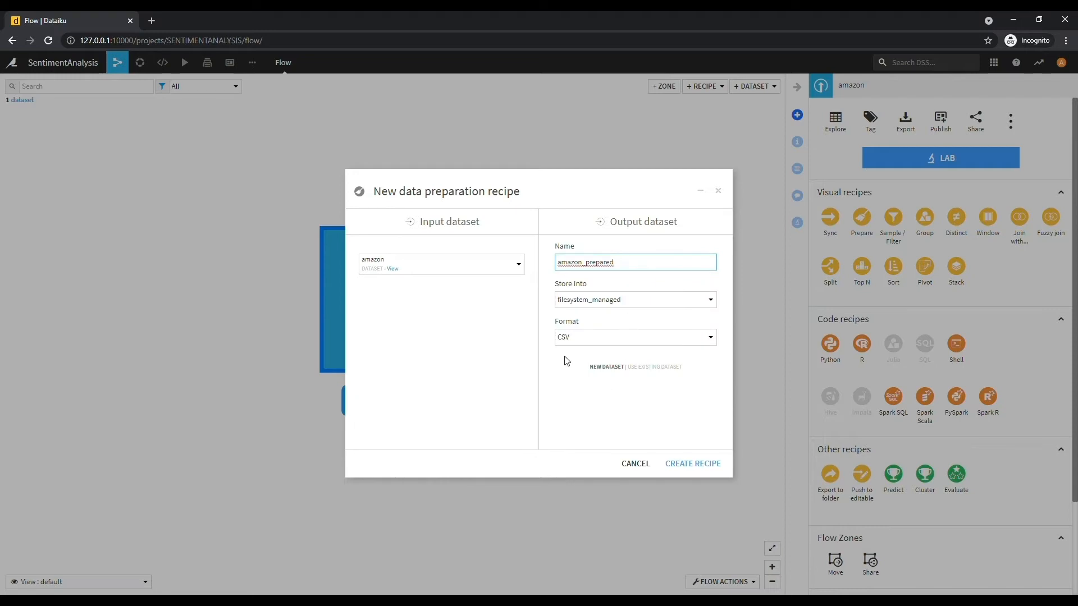
{"action": "left_click", "coordinate": [685, 466]}
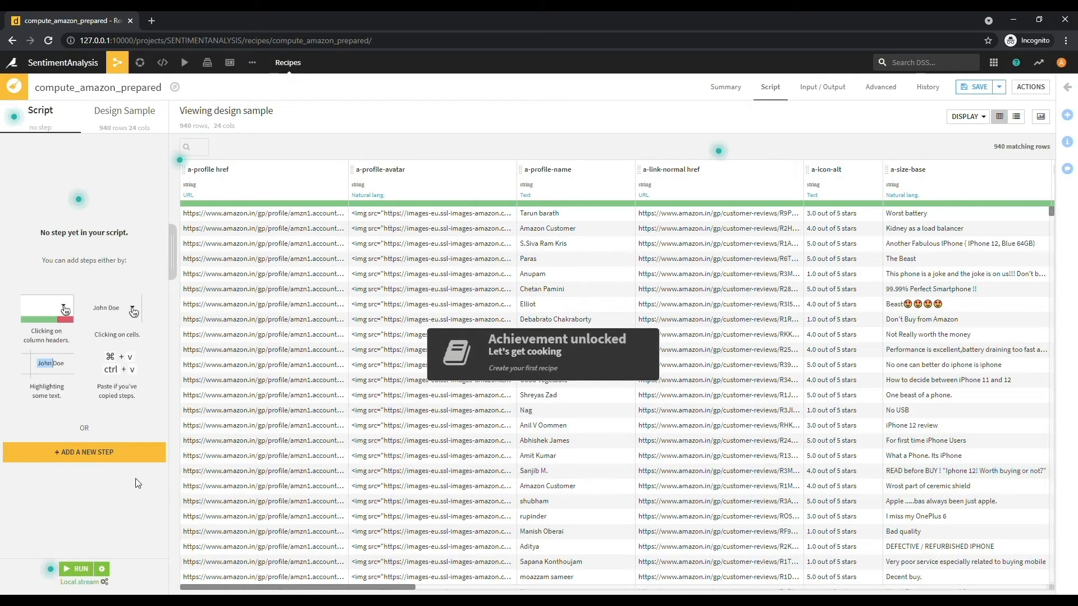
- Add a Delete/Keep columns by name step from the Filter data processors
{"action": "left_click", "coordinate": [108, 453]}
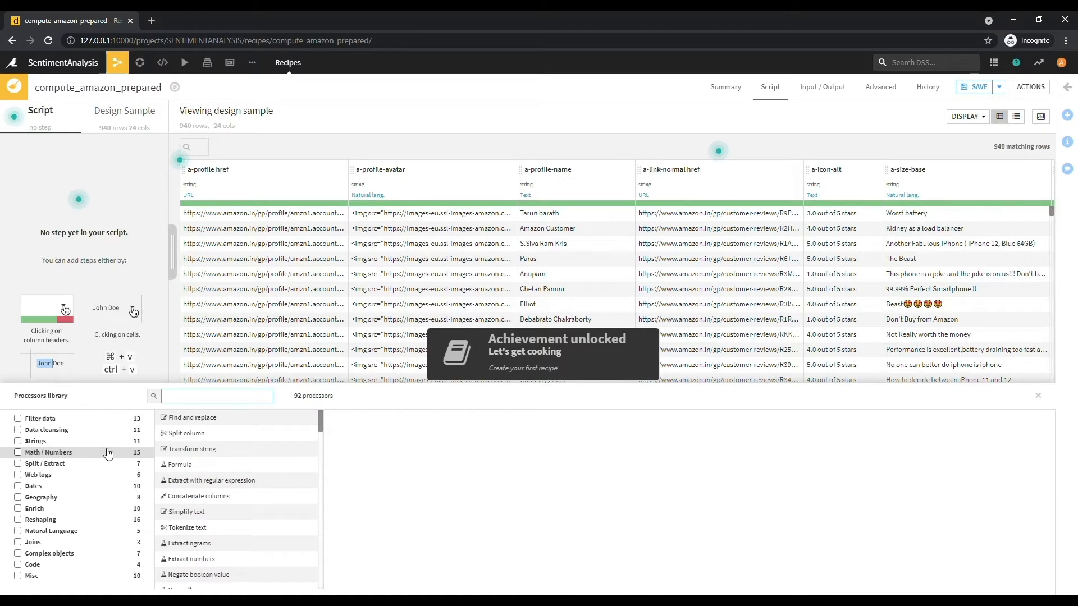
{"action": "left_click", "coordinate": [81, 422]}
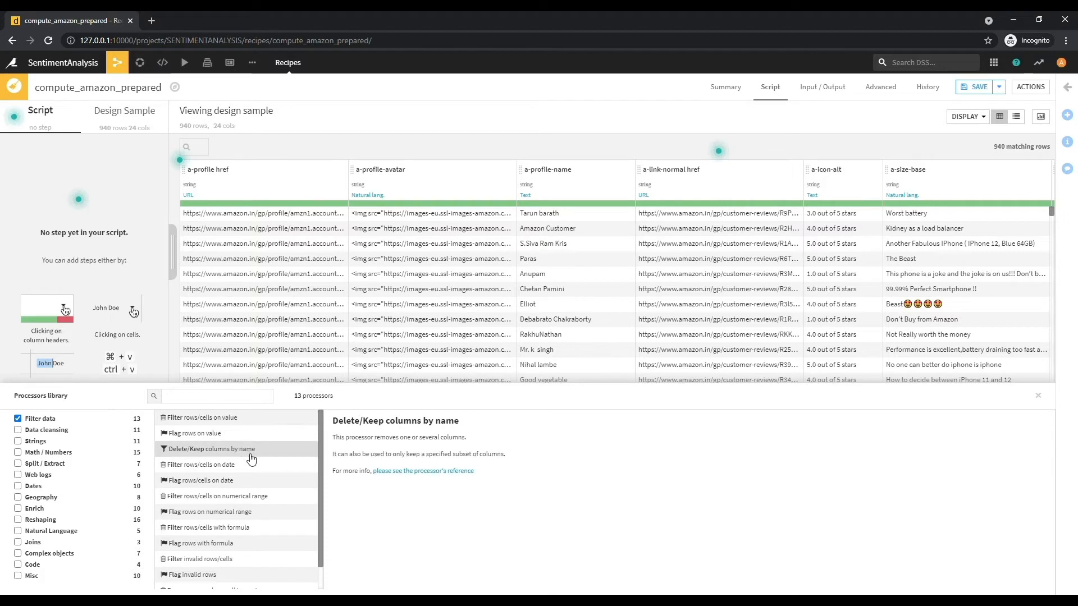
{"action": "left_click", "coordinate": [230, 450]}
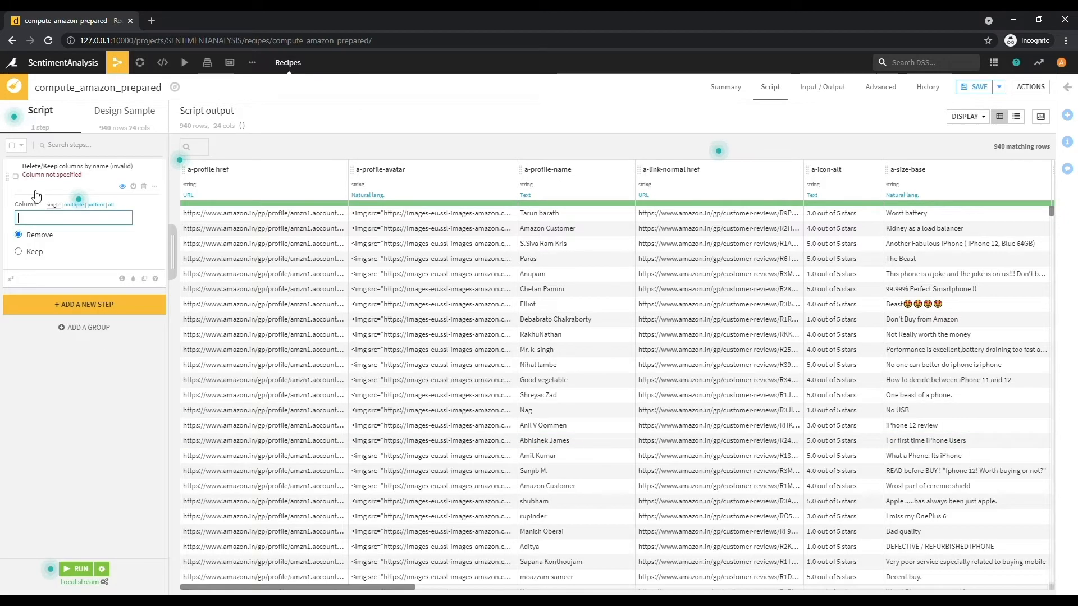
{"action": "left_click", "coordinate": [143, 186]}
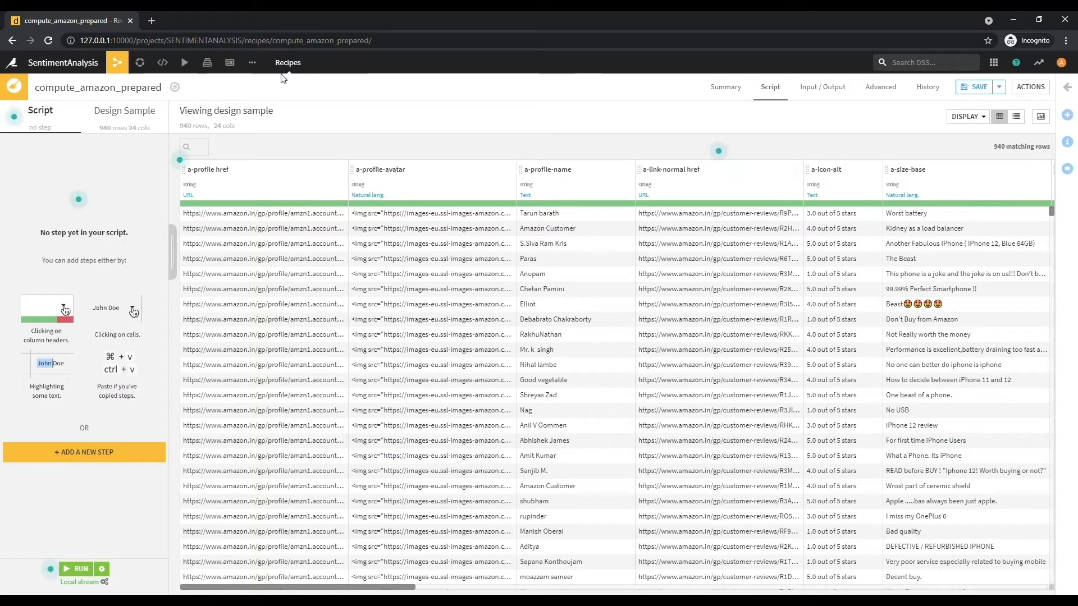
{"action": "left_click", "coordinate": [83, 452]}
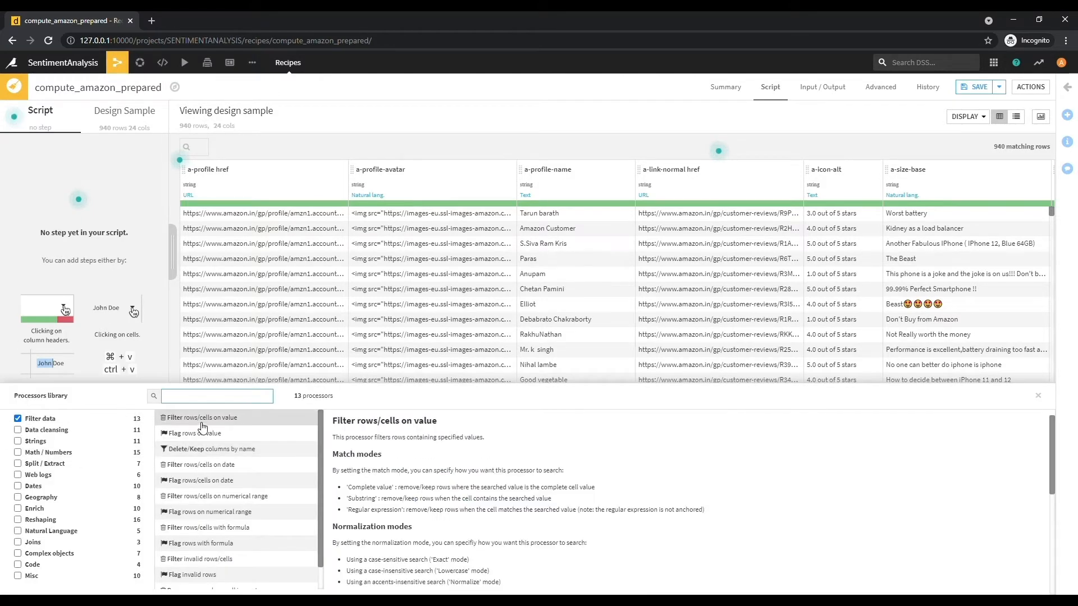
{"action": "left_click", "coordinate": [247, 454]}
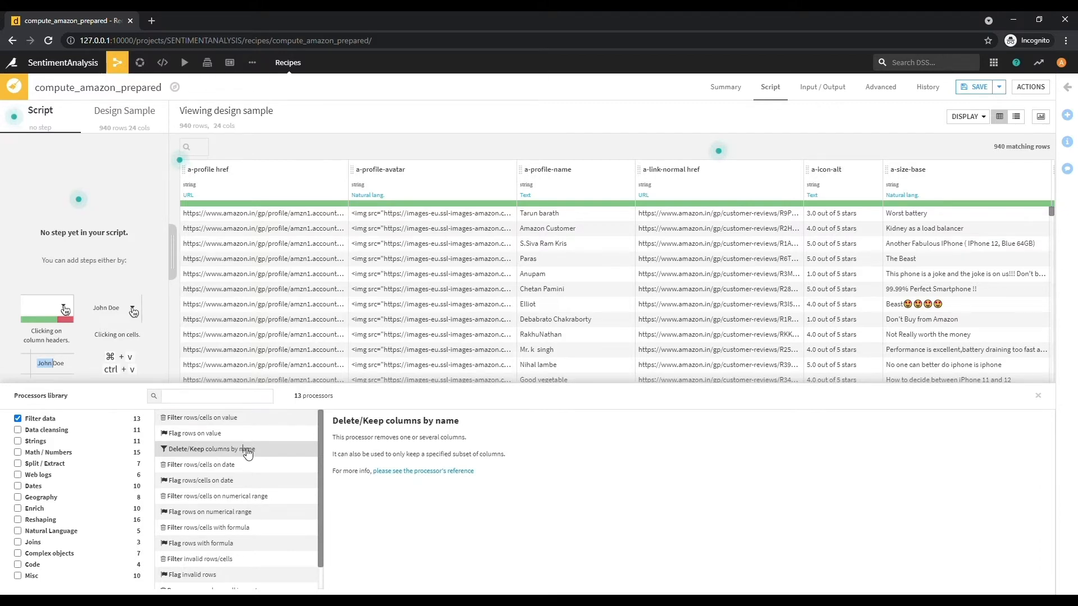
{"action": "left_click", "coordinate": [247, 454]}
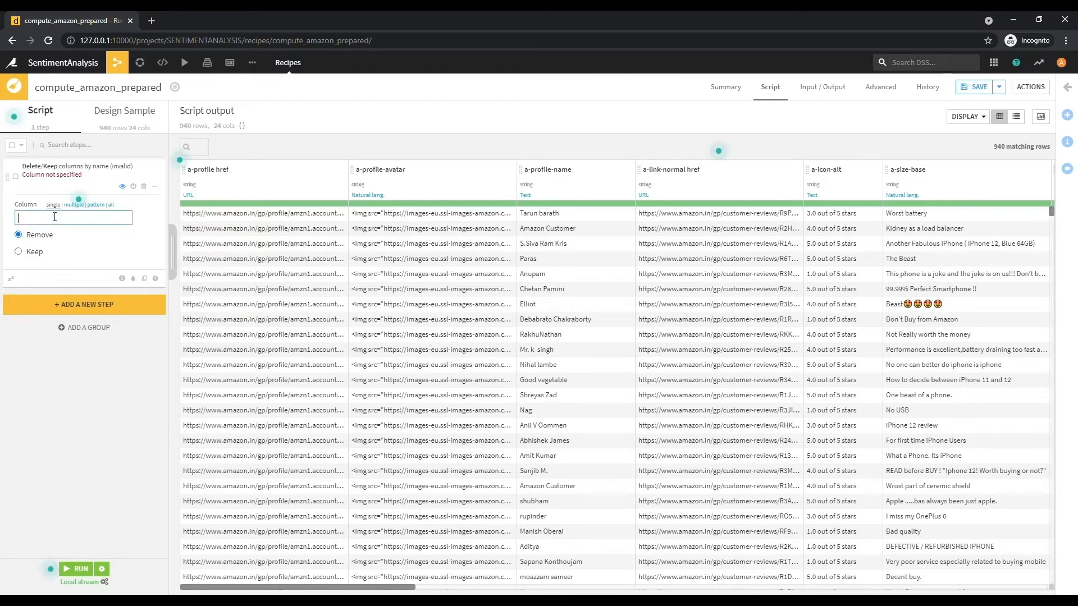
{"action": "left_click", "coordinate": [28, 204]}
{"action": "left_click", "coordinate": [30, 216]}
{"action": "left_click", "coordinate": [77, 193]}
- Set the step to Keep only the a-size-base 3 column, then run the recipe
{"action": "mouse_move", "coordinate": [717, 150]}
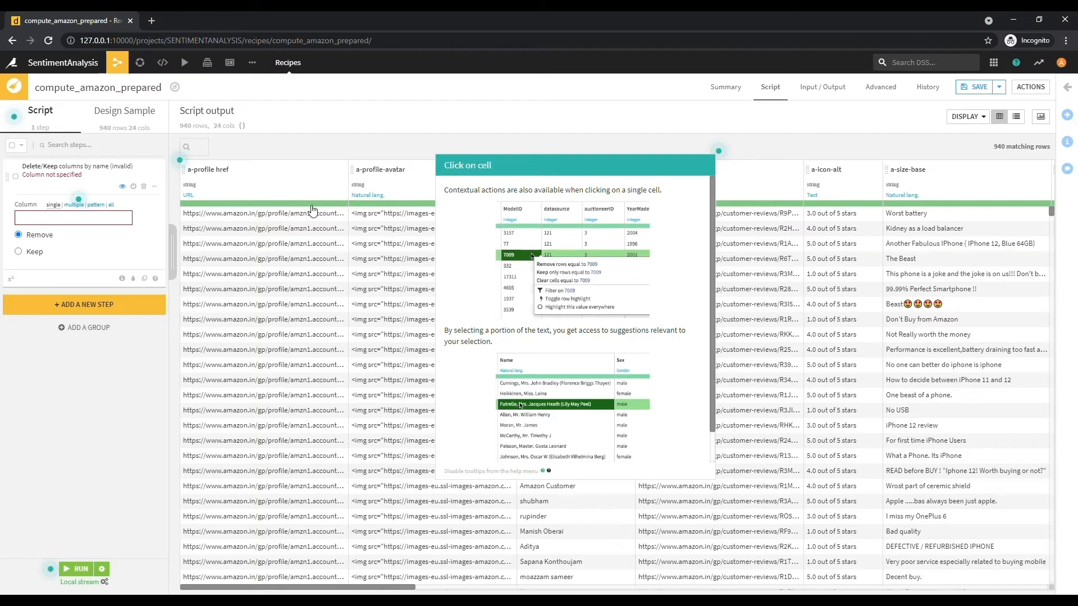
{"action": "left_click", "coordinate": [91, 223]}
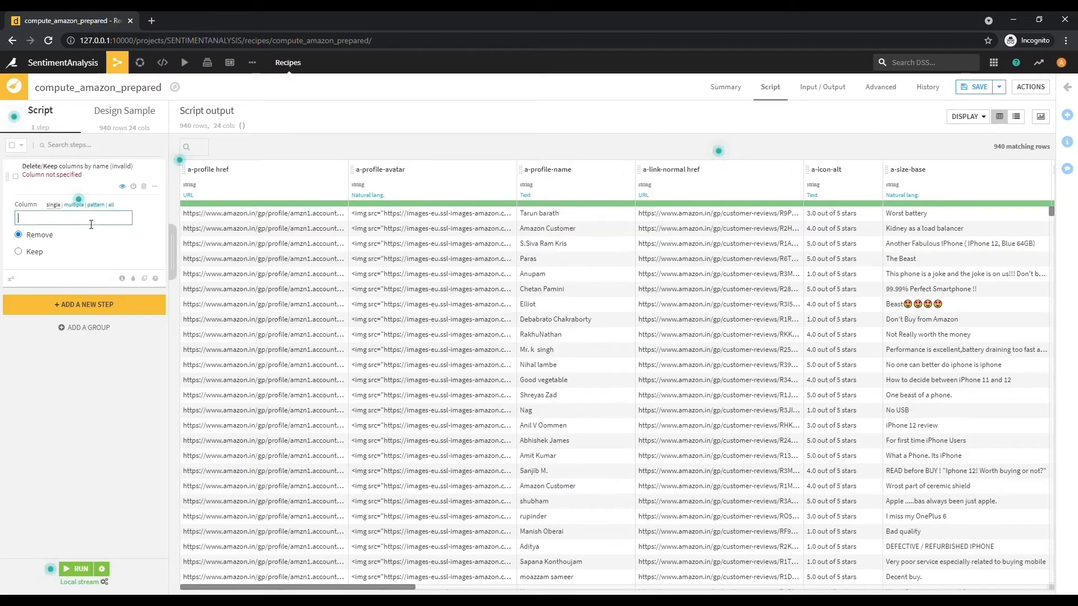
{"action": "left_click", "coordinate": [22, 253]}
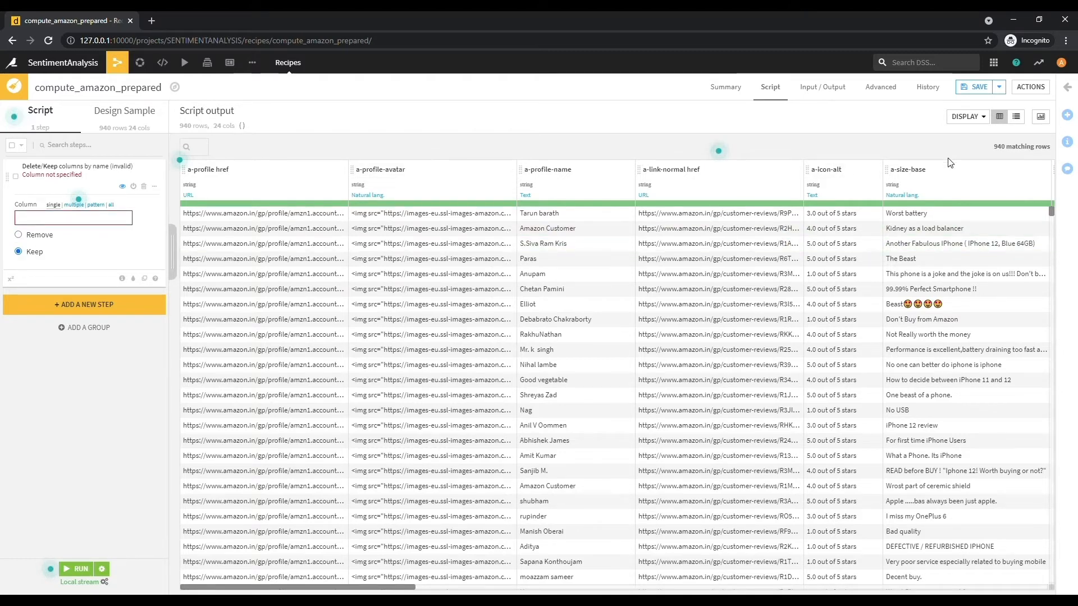
{"action": "left_click_drag", "start_coordinate": [358, 585], "coordinate": [548, 582]}
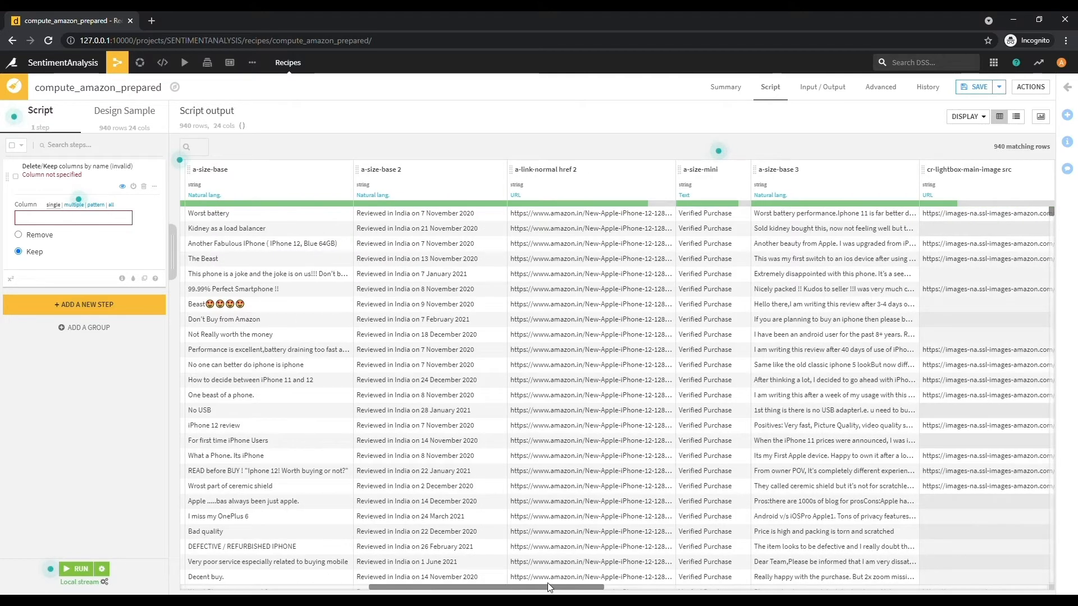
{"action": "left_click", "coordinate": [54, 220]}
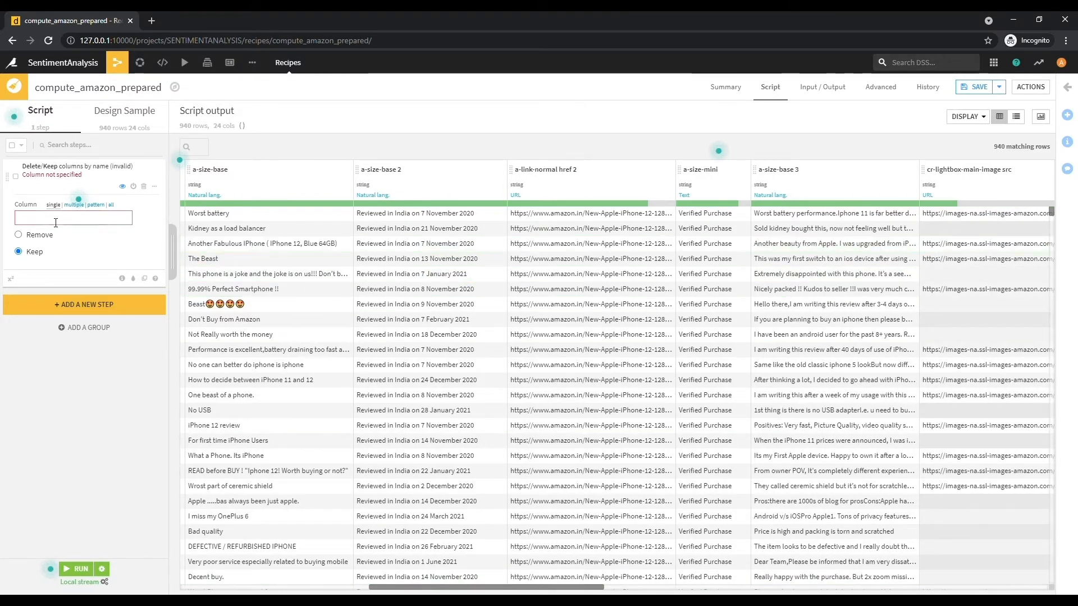
{"action": "type", "text": "base"}
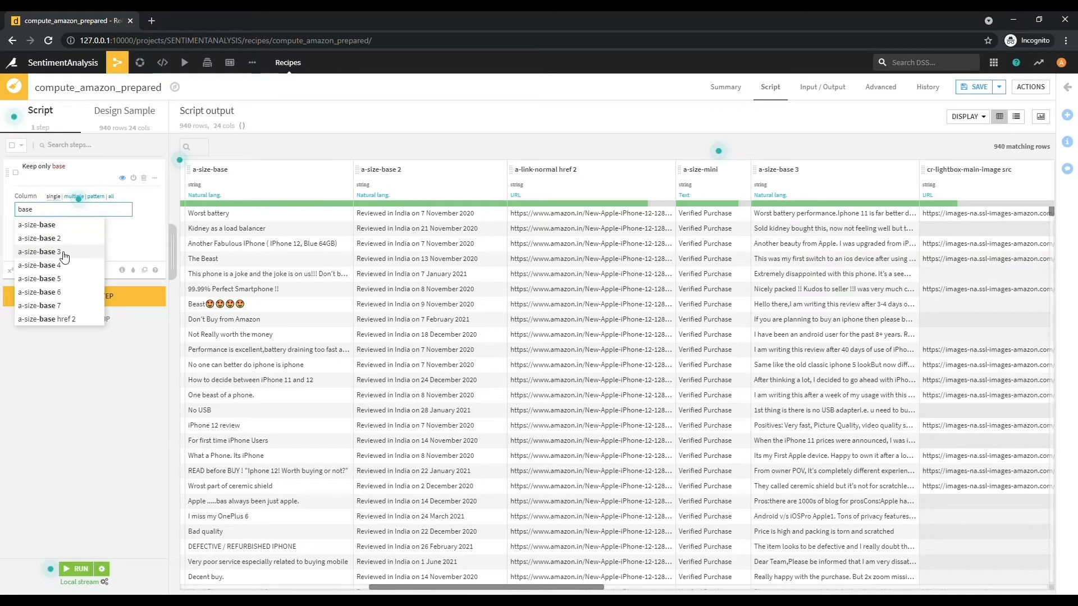
{"action": "left_click", "coordinate": [64, 254]}
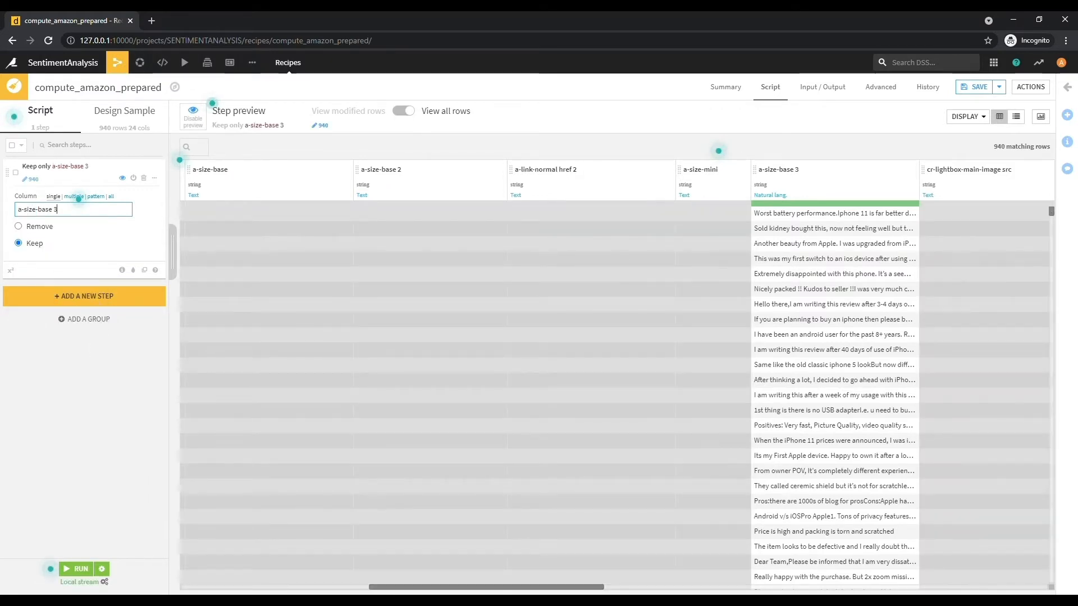
{"action": "left_click", "coordinate": [86, 568]}
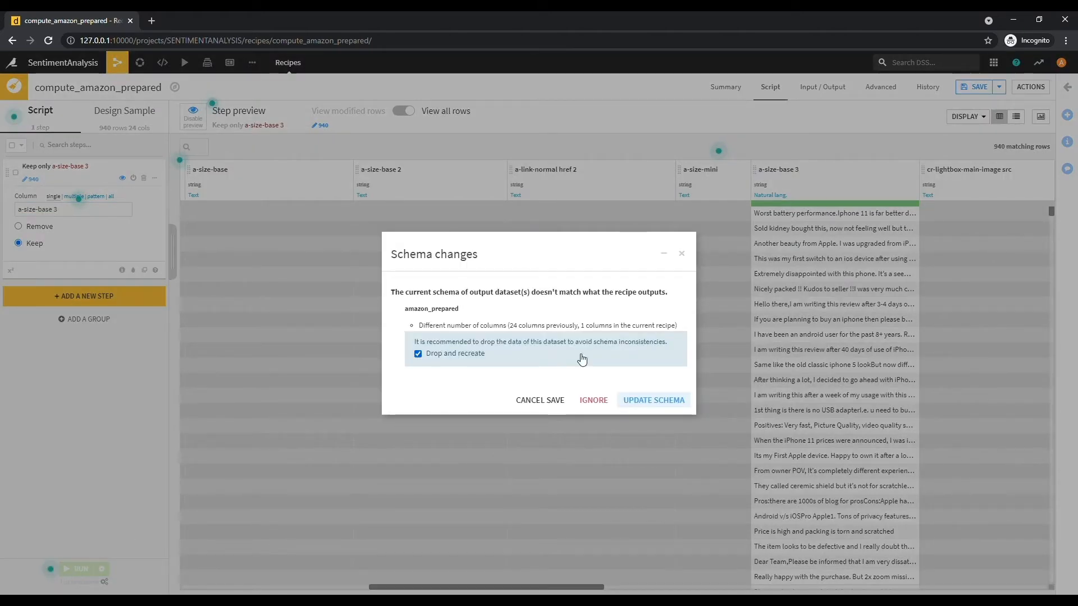
- Accept the schema update with Drop and recreate so the job builds amazon_prepared
{"action": "left_click", "coordinate": [655, 400]}
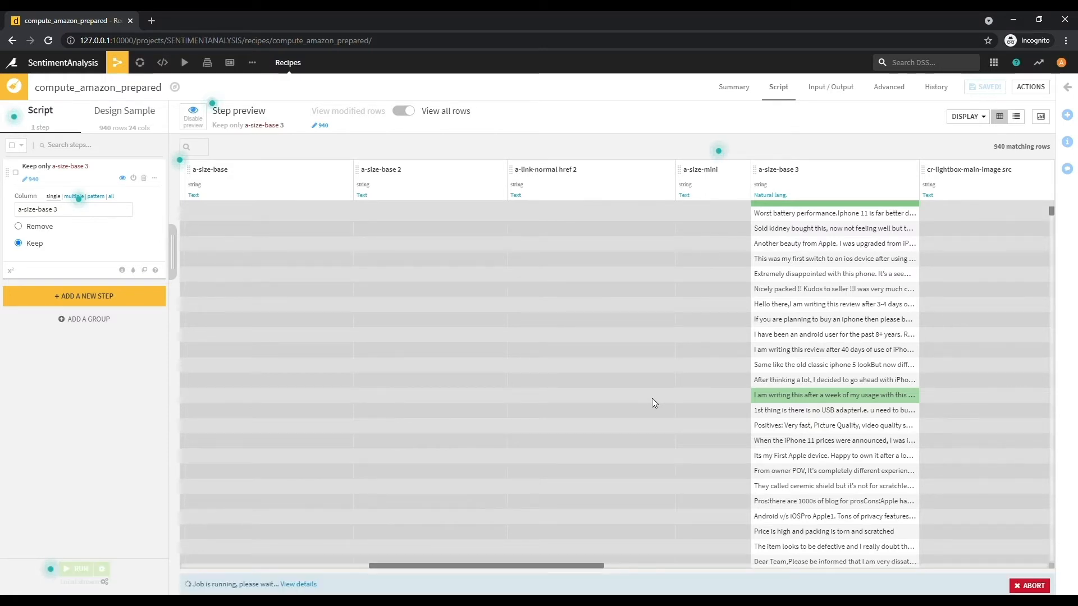
- Add a Natural Language Simplify text step that reads the a-size-base 3 column
{"action": "left_click", "coordinate": [80, 297]}
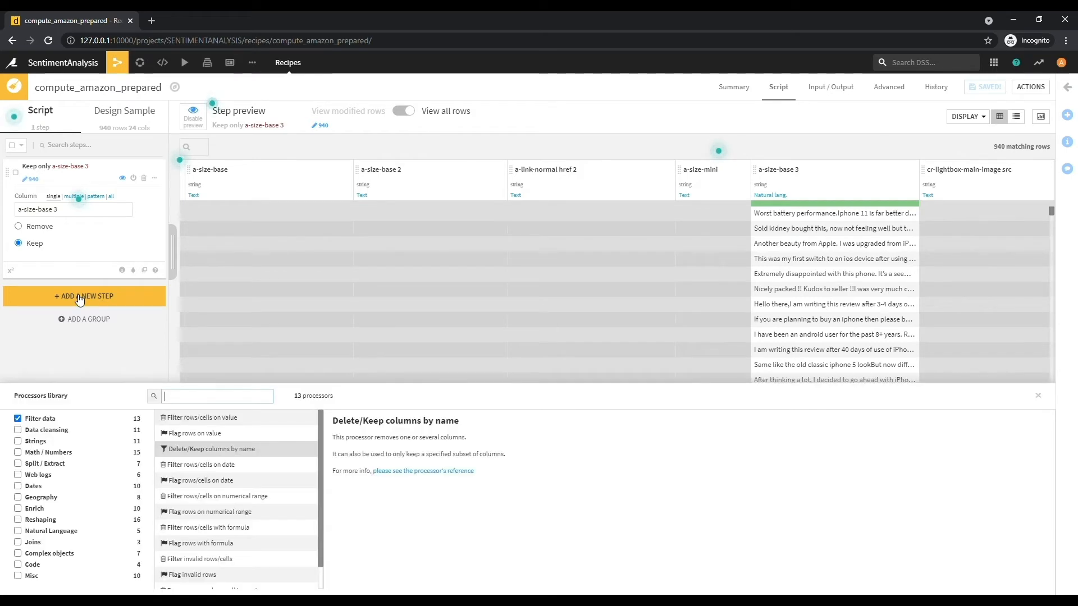
{"action": "left_click", "coordinate": [18, 419]}
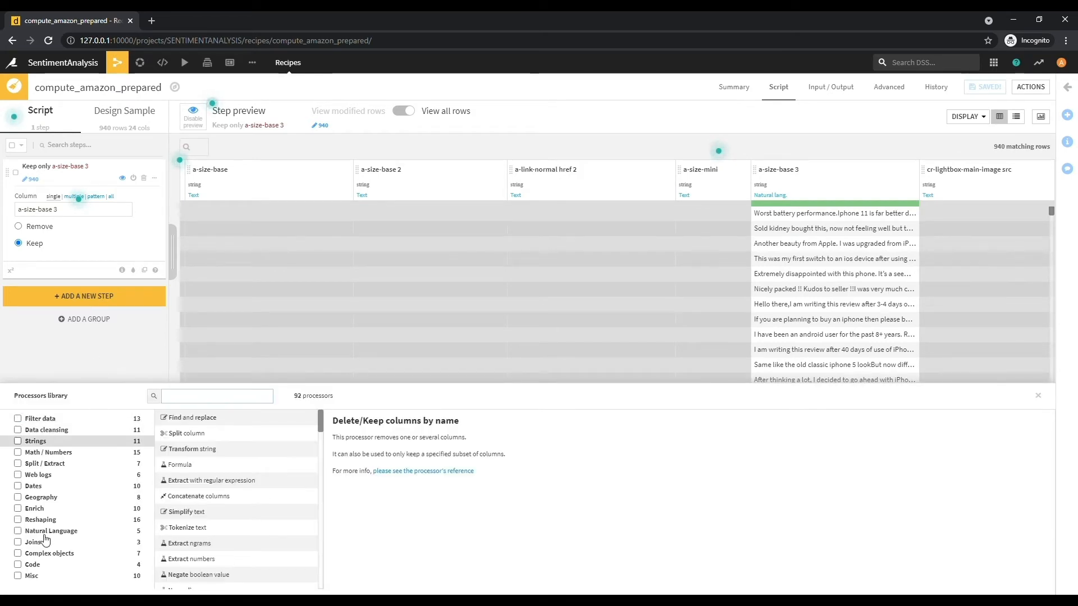
{"action": "left_click", "coordinate": [18, 531]}
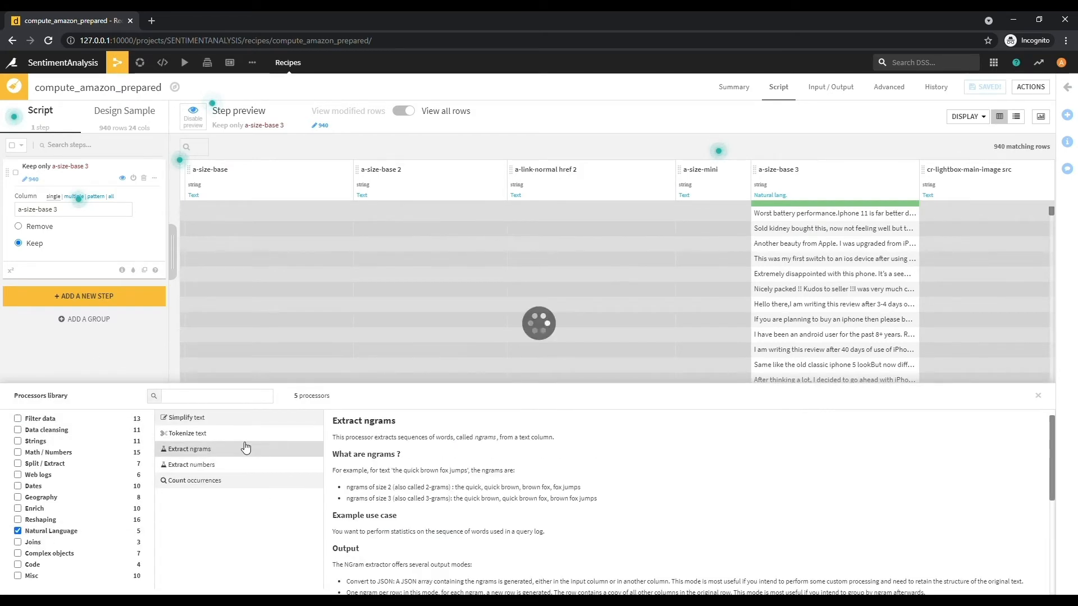
{"action": "left_click", "coordinate": [203, 418]}
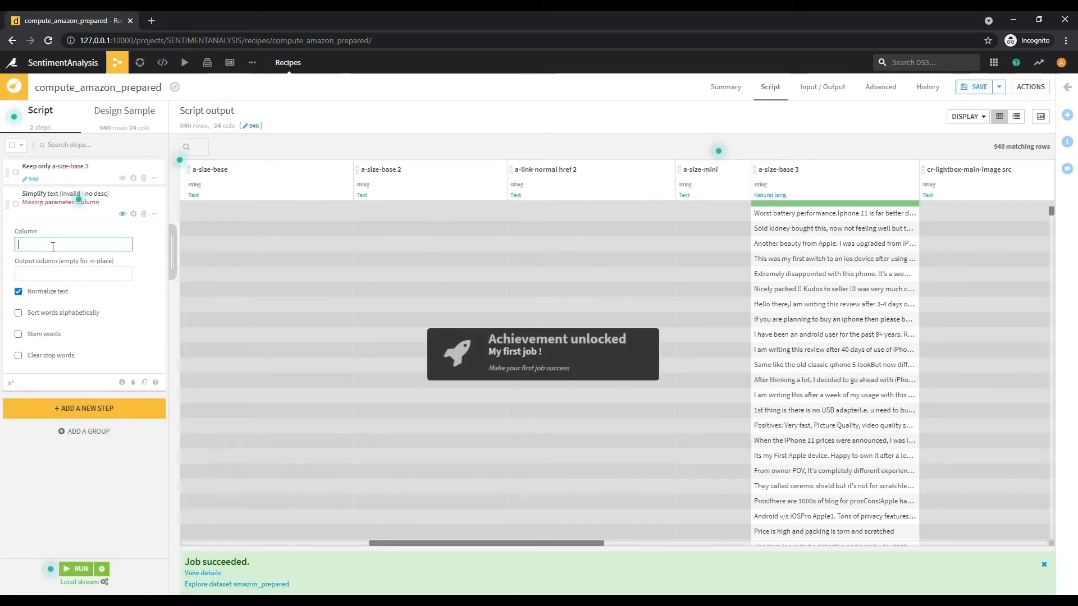
{"action": "type", "text": "bas"}
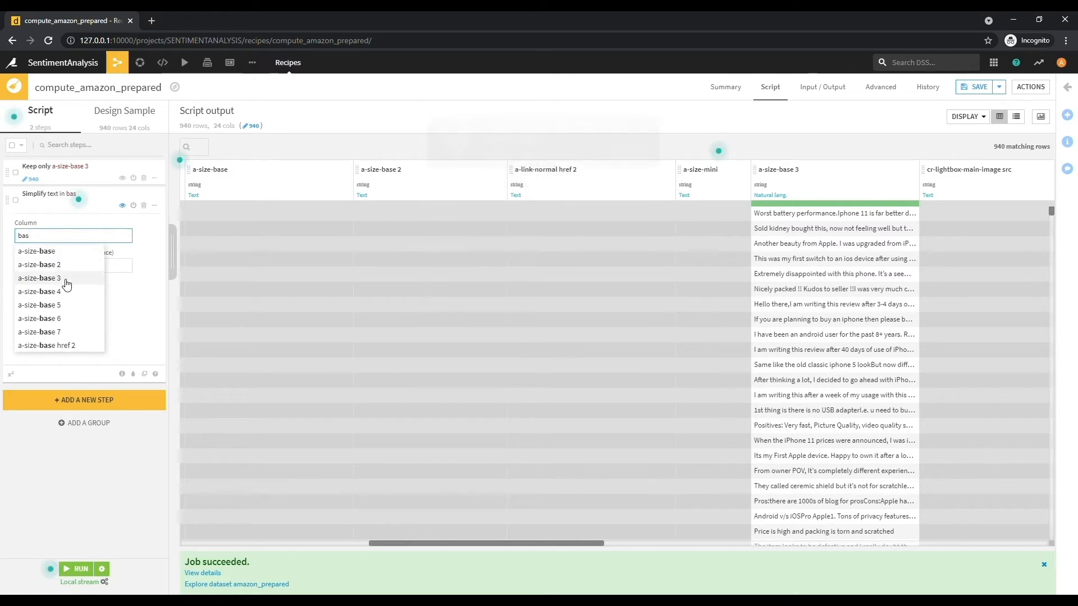
{"action": "left_click", "coordinate": [66, 281]}
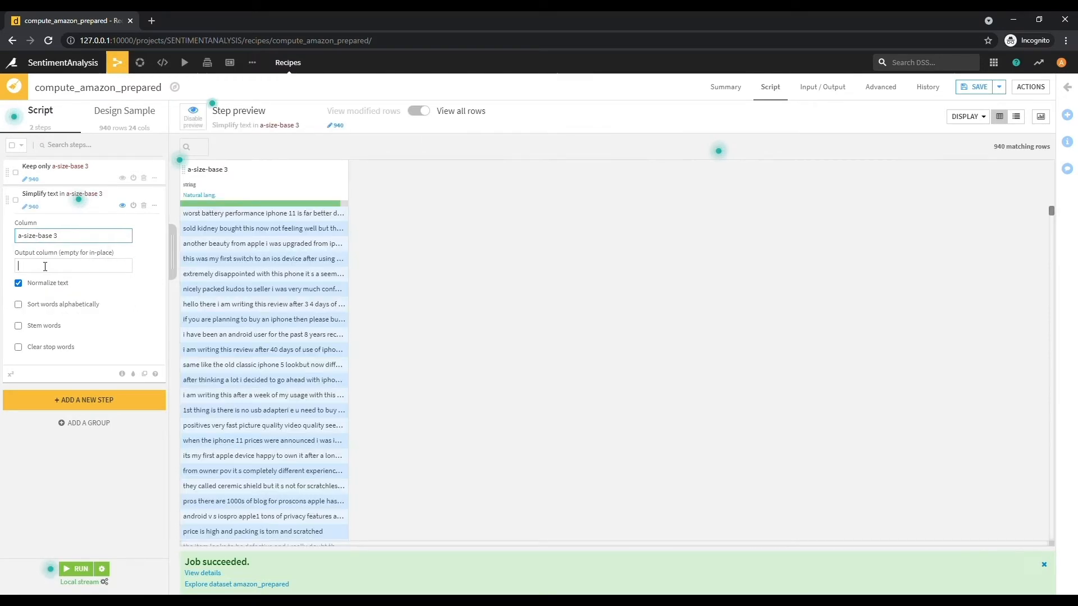
- Name its output column SimplifiedText[Normalized], then add a second Simplify text step
{"action": "left_click", "coordinate": [73, 267]}
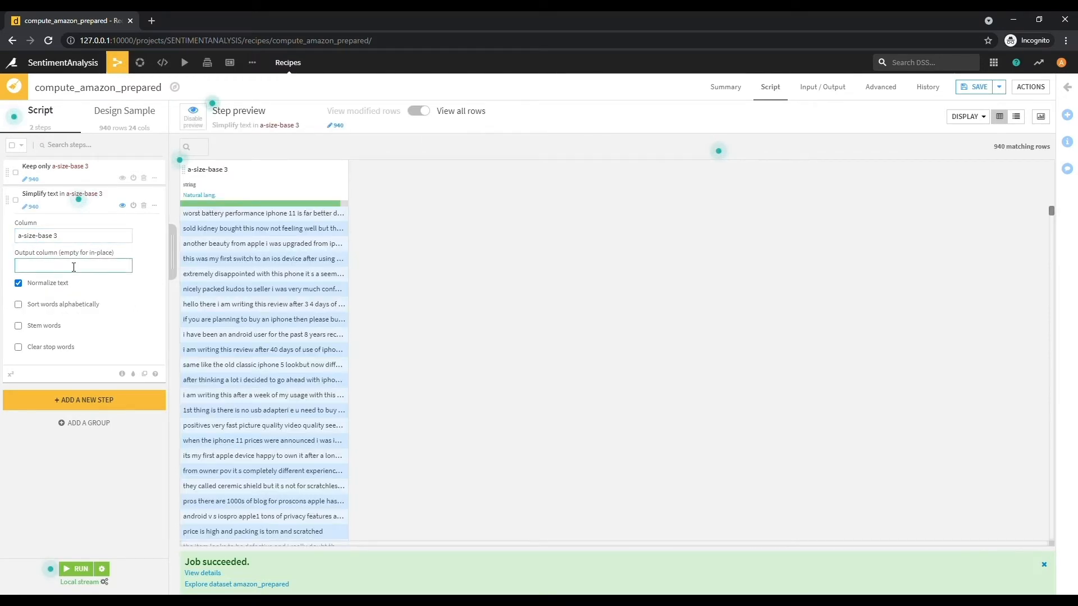
{"action": "type", "text": "Modif"}
{"action": "key", "text": "ctrl+a"}
{"action": "key", "text": "BackSpace"}
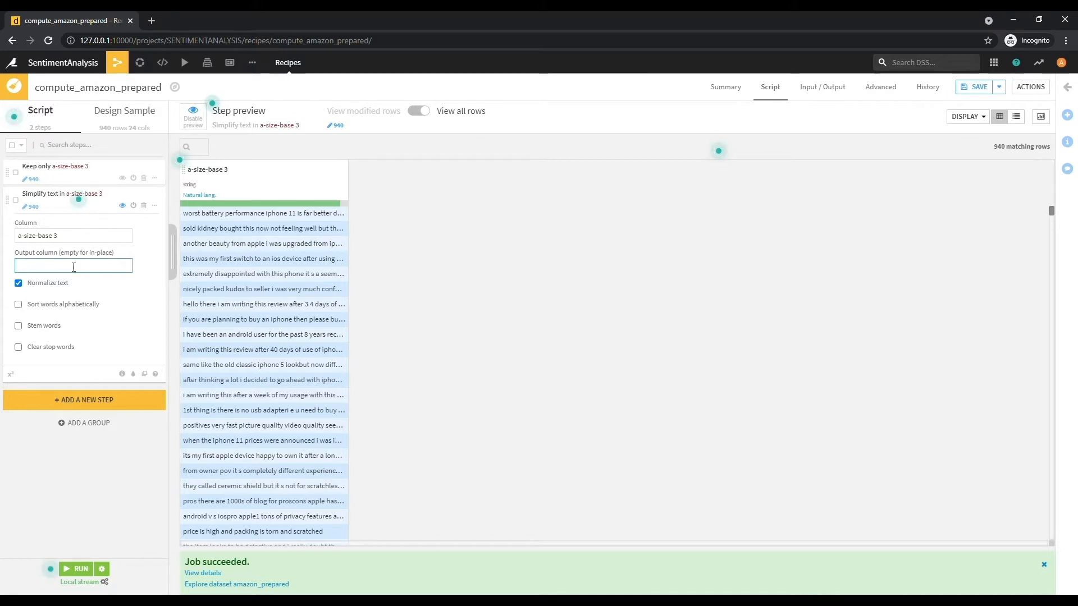
{"action": "type", "text": "SimplifiedText["}
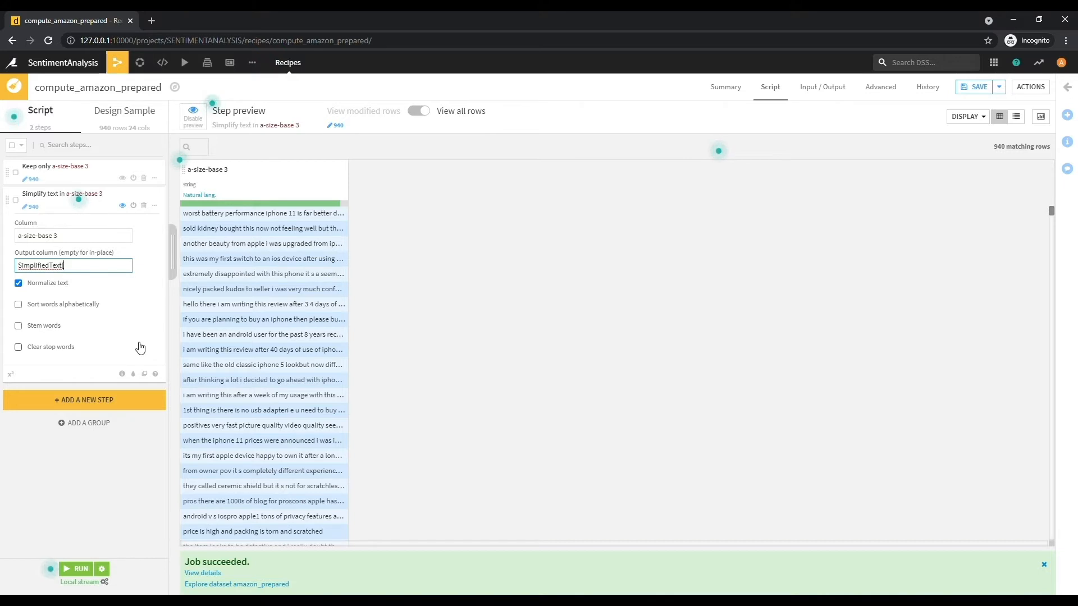
{"action": "type", "text": "is"}
{"action": "type", "text": "ed"}
{"action": "type", "text": "]"}
{"action": "left_click", "coordinate": [84, 401]}
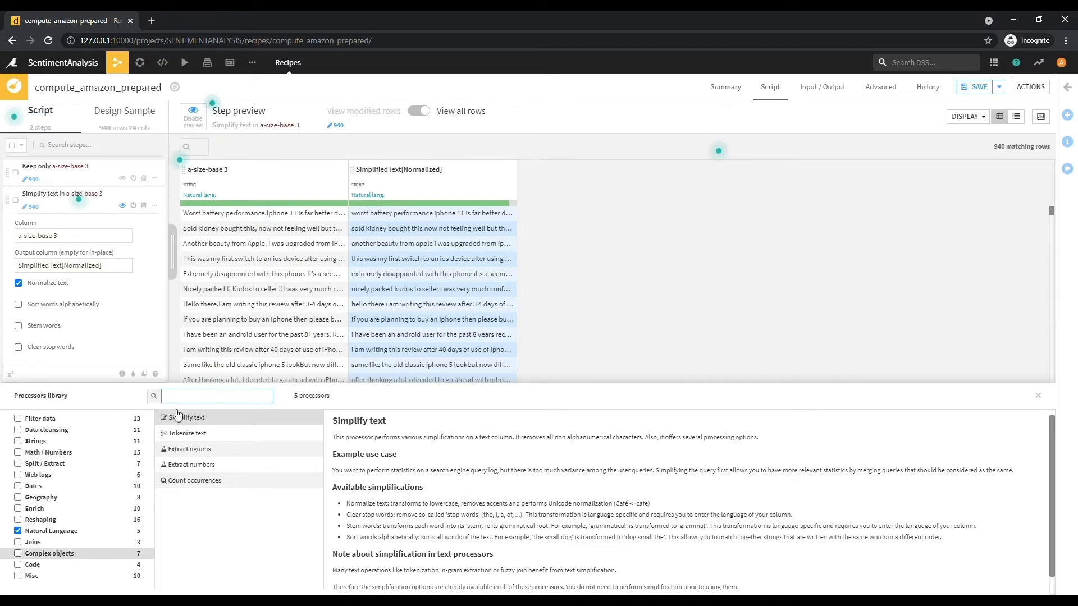
{"action": "left_click", "coordinate": [193, 418]}
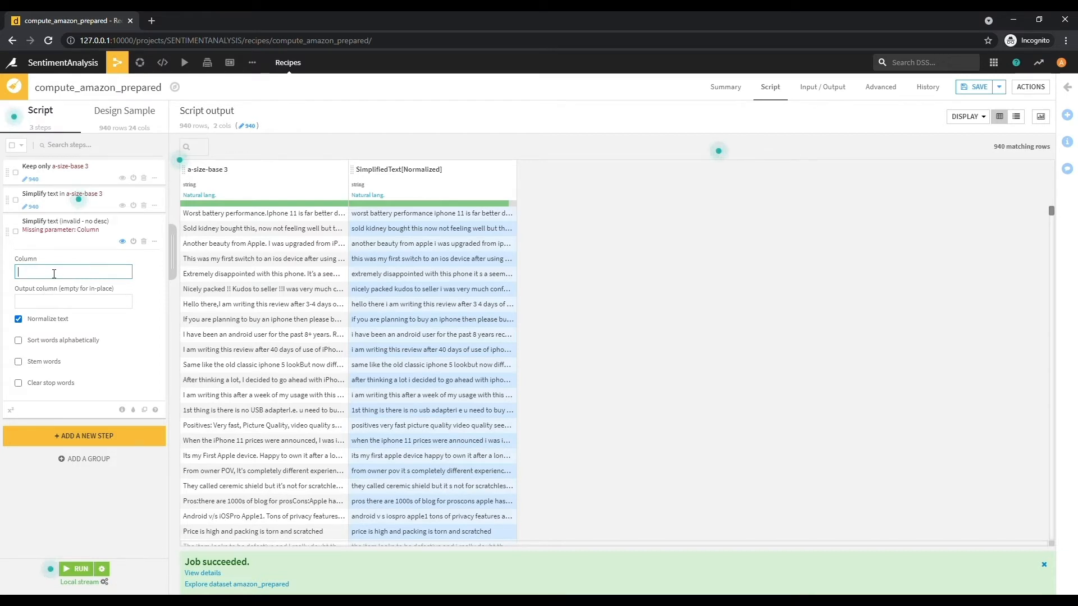
- Clear stop words from SimplifiedText[Normalized] into RemovedStopWords, with normalization turned off
{"action": "type", "text": "sim"}
{"action": "left_click", "coordinate": [61, 281]}
{"action": "left_click", "coordinate": [59, 296]}
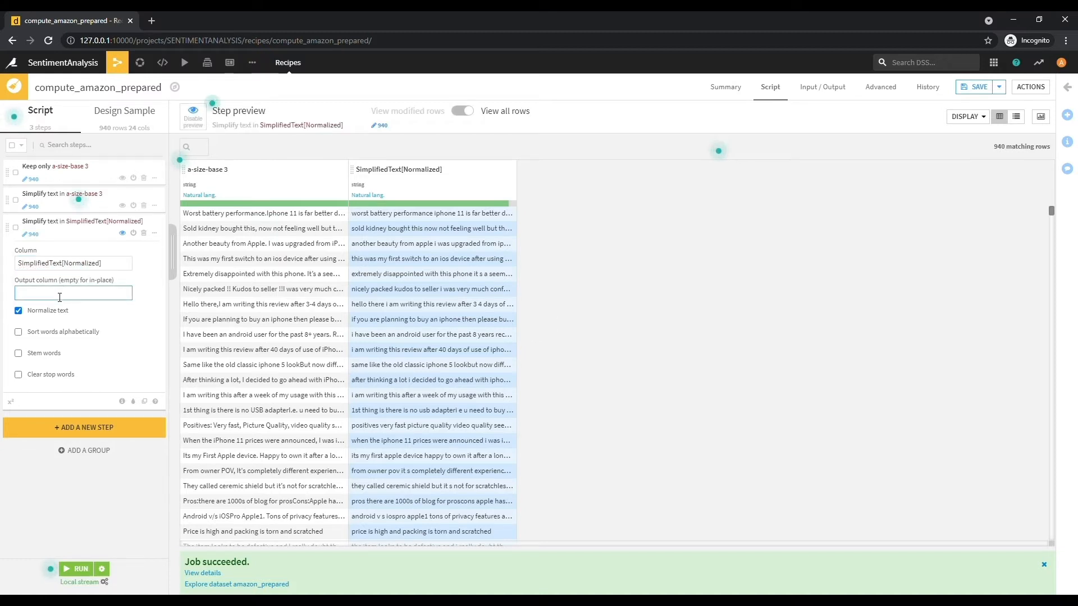
{"action": "type", "text": "Stem"}
{"action": "type", "text": "Re"}
{"action": "type", "text": "movedStopWords"}
{"action": "left_click", "coordinate": [19, 375]}
{"action": "left_click", "coordinate": [19, 311]}
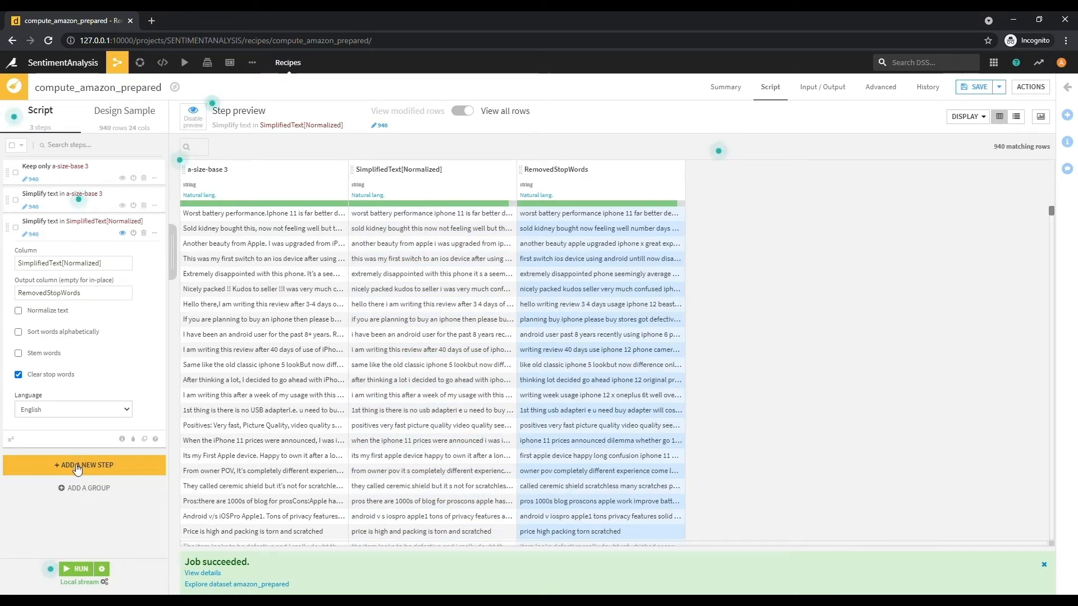
{"action": "left_click", "coordinate": [70, 465]}
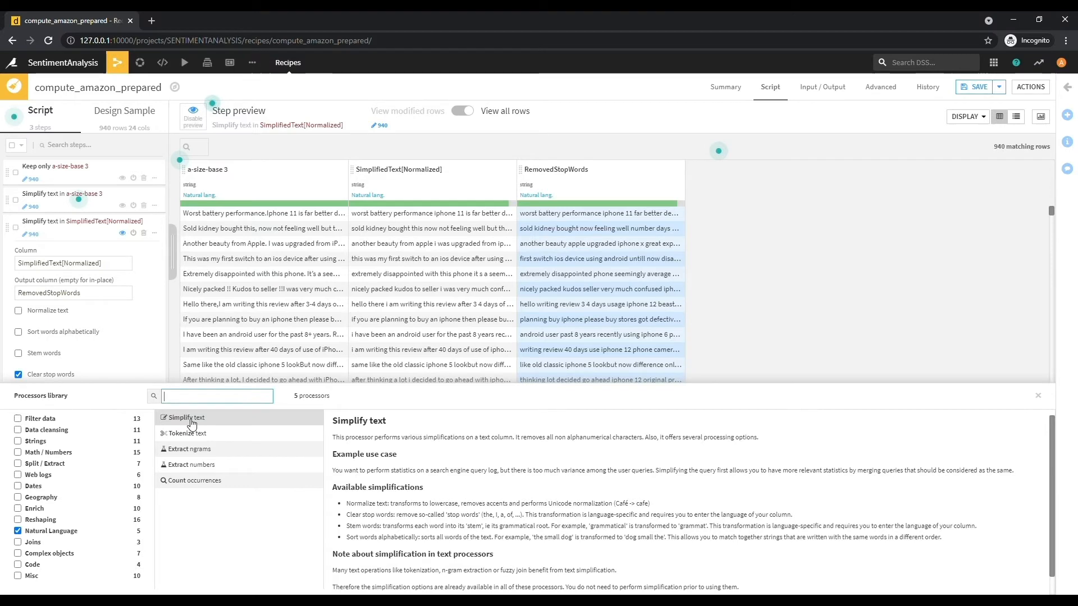
- Add a third Simplify text step that stems RemovedStopWords into a new Stemwords column
{"action": "left_click", "coordinate": [188, 421]}
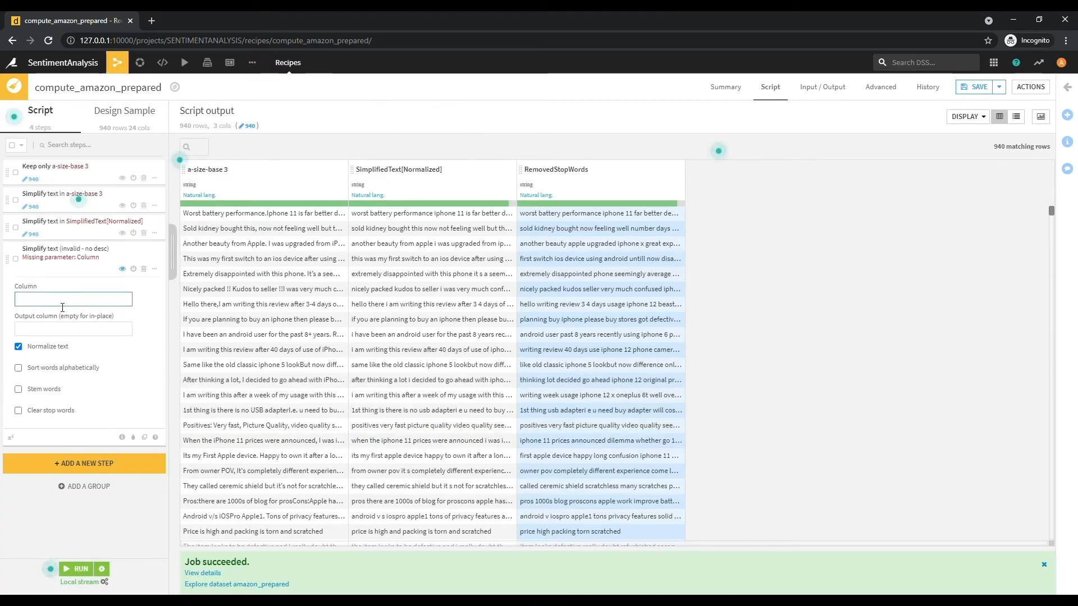
{"action": "type", "text": "Re"}
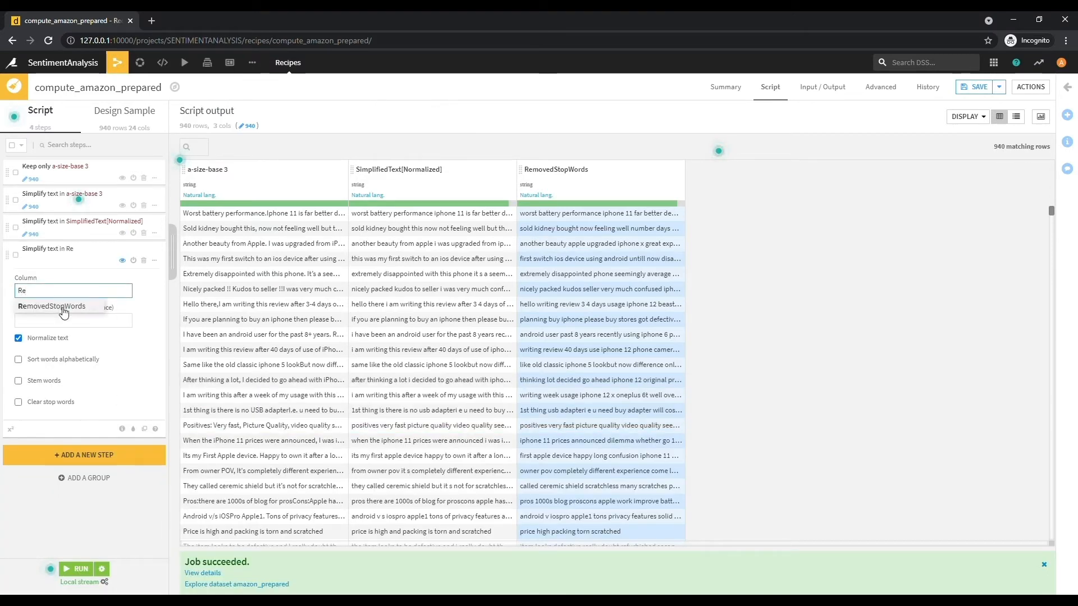
{"action": "left_click", "coordinate": [62, 308]}
{"action": "left_click", "coordinate": [54, 324]}
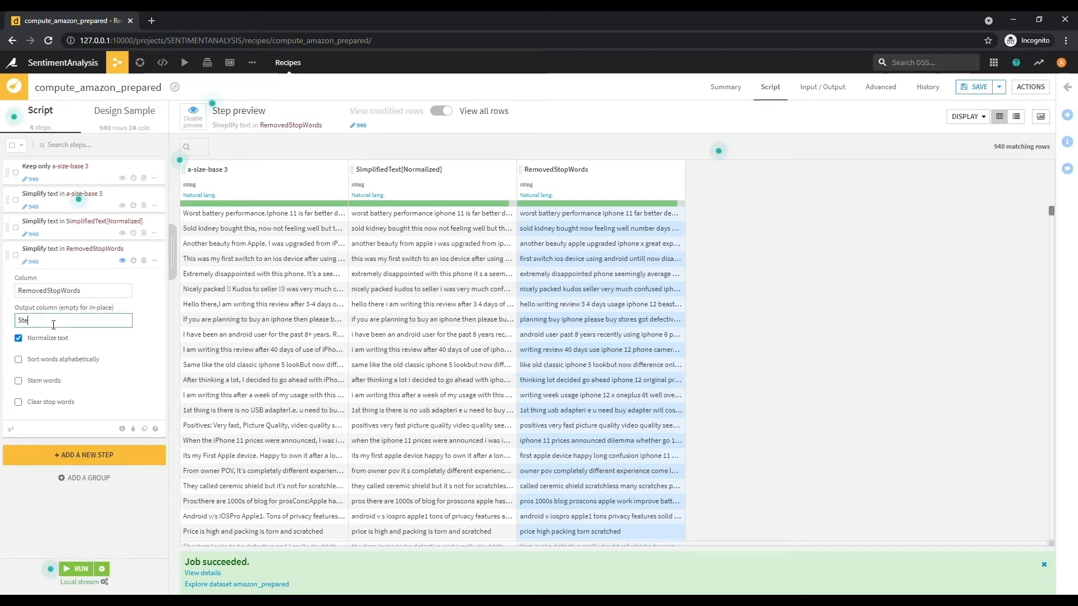
{"action": "type", "text": "Stemwords"}
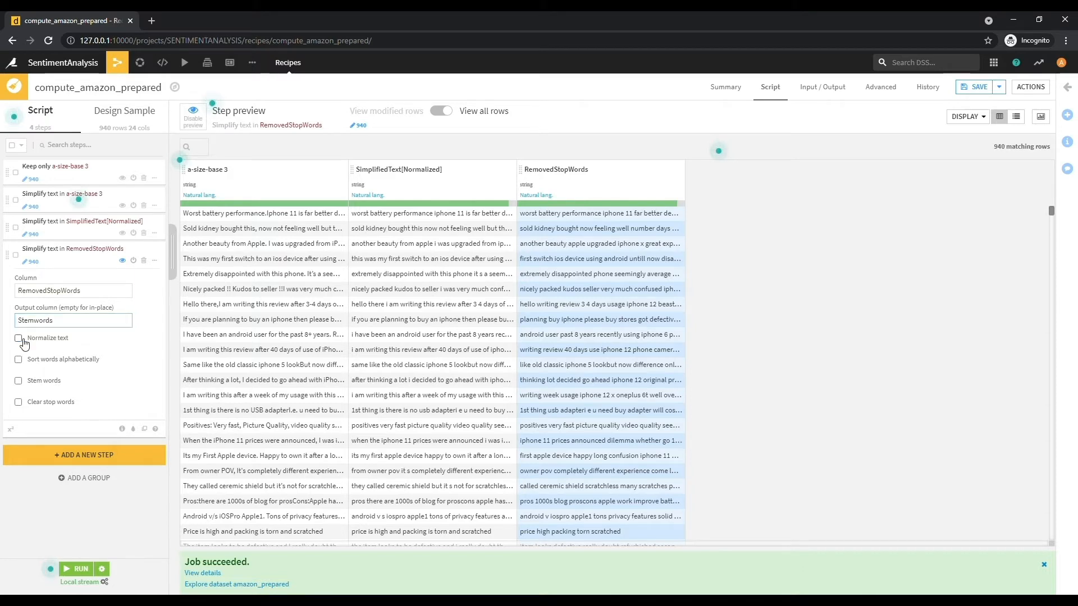
{"action": "left_click", "coordinate": [19, 380]}
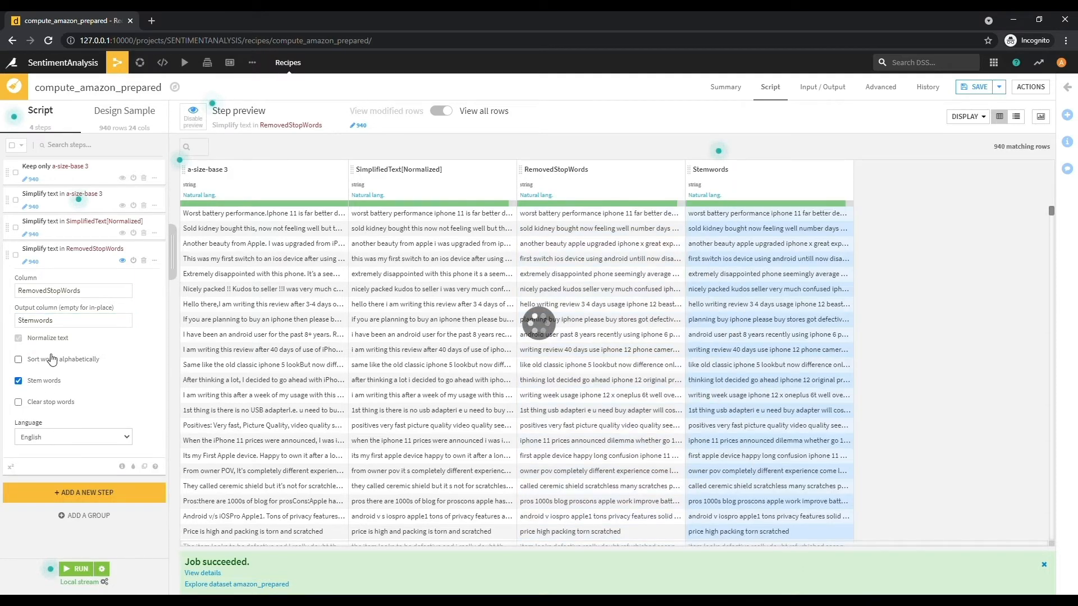
- Rerun the prepare recipe to rebuild amazon_prepared
{"action": "left_click", "coordinate": [67, 494]}
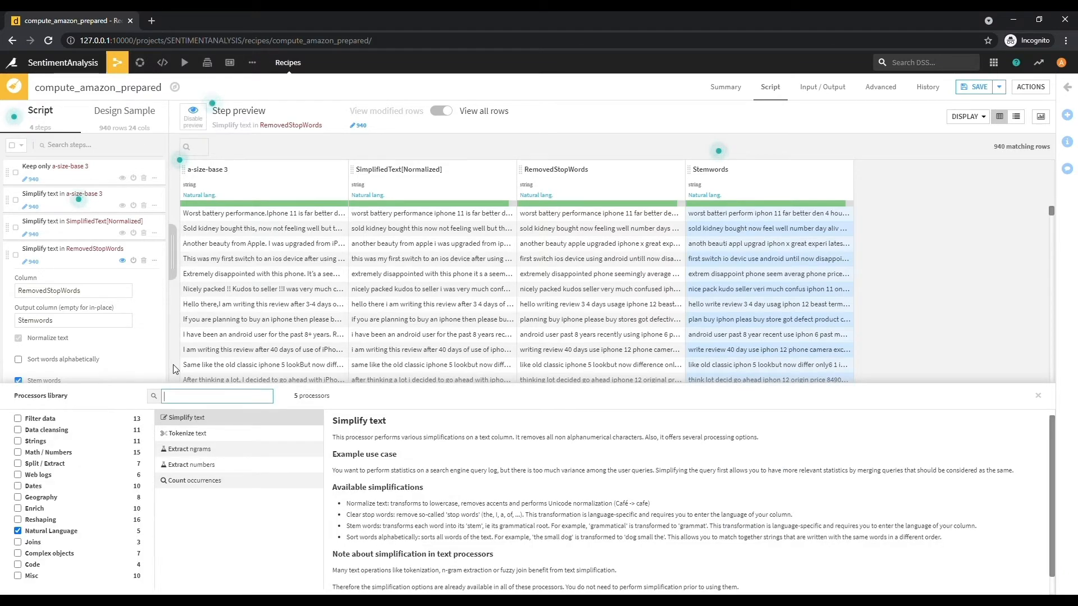
{"action": "left_click", "coordinate": [1038, 396]}
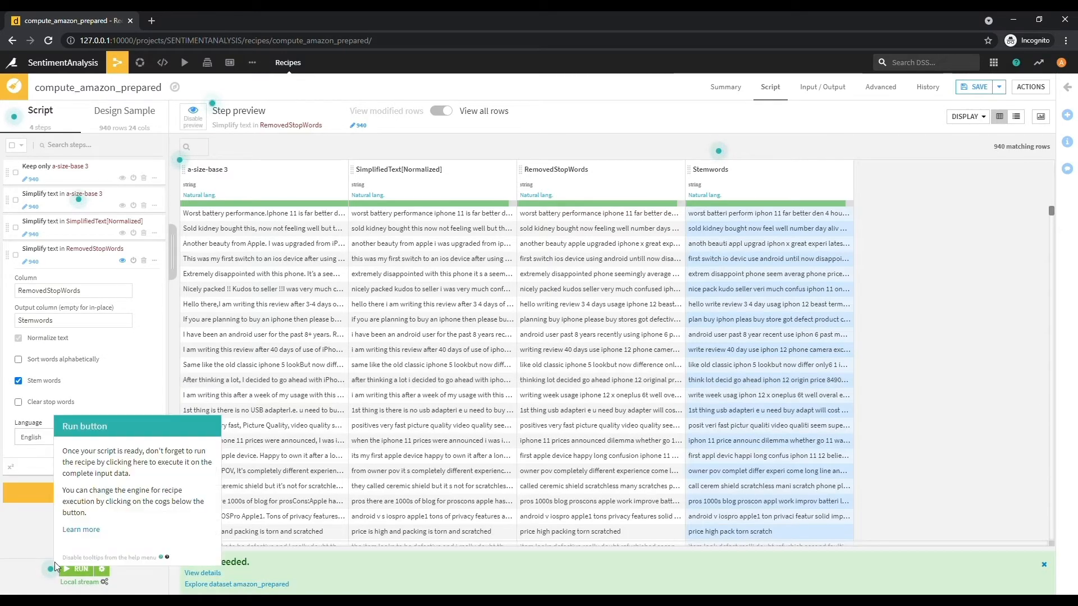
{"action": "left_click", "coordinate": [73, 571]}
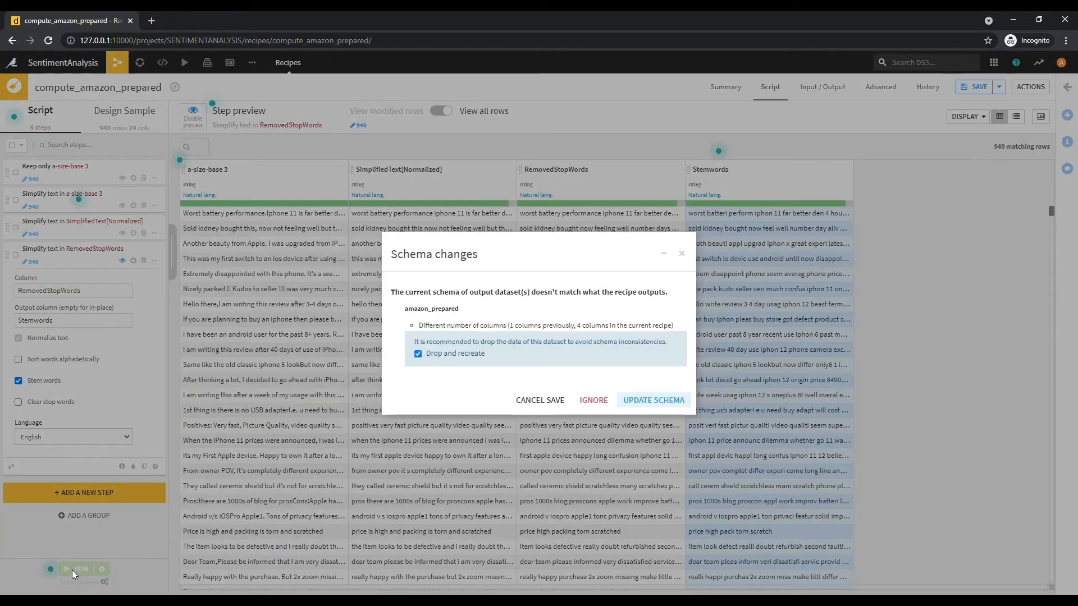
- Accept the updated output schema, disable word stemming, and rerun the recipe
{"action": "left_click", "coordinate": [654, 403]}
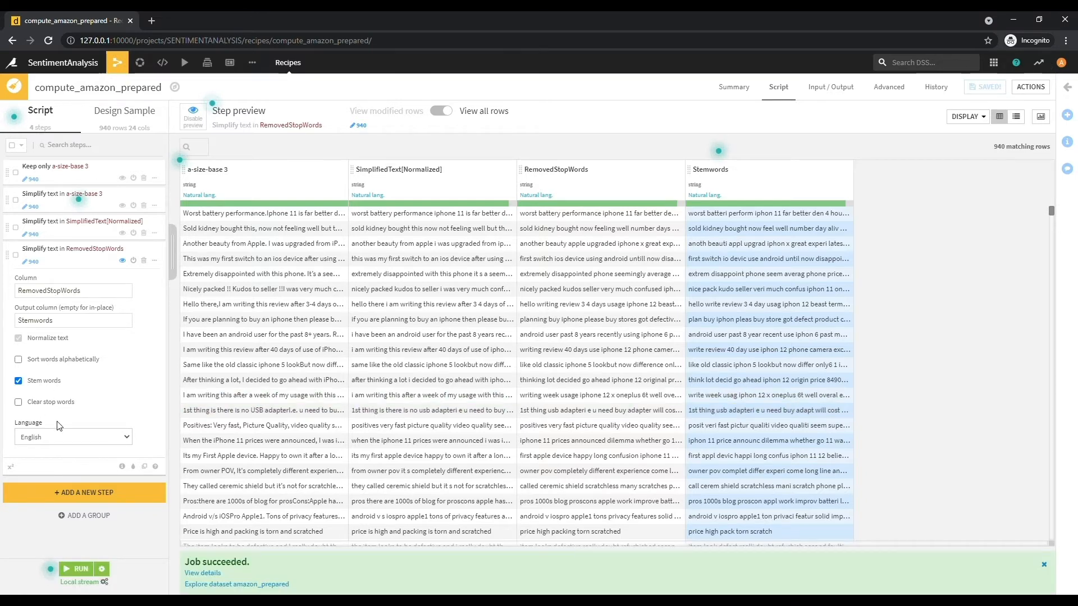
{"action": "left_click", "coordinate": [19, 381]}
{"action": "mouse_move", "coordinate": [164, 74]}
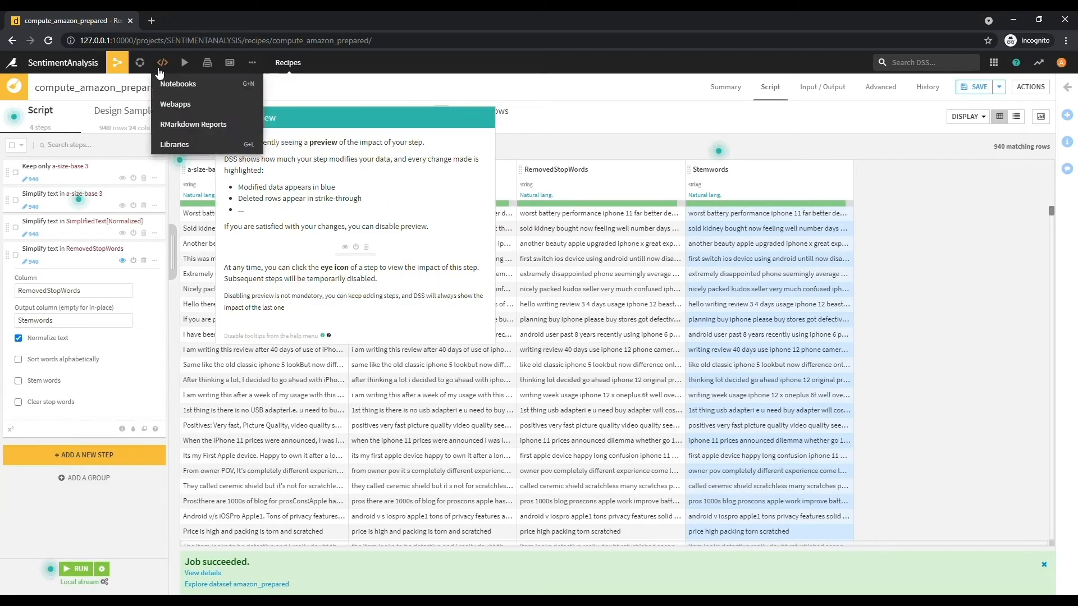
{"action": "mouse_move", "coordinate": [120, 67]}
{"action": "left_click", "coordinate": [126, 85]}
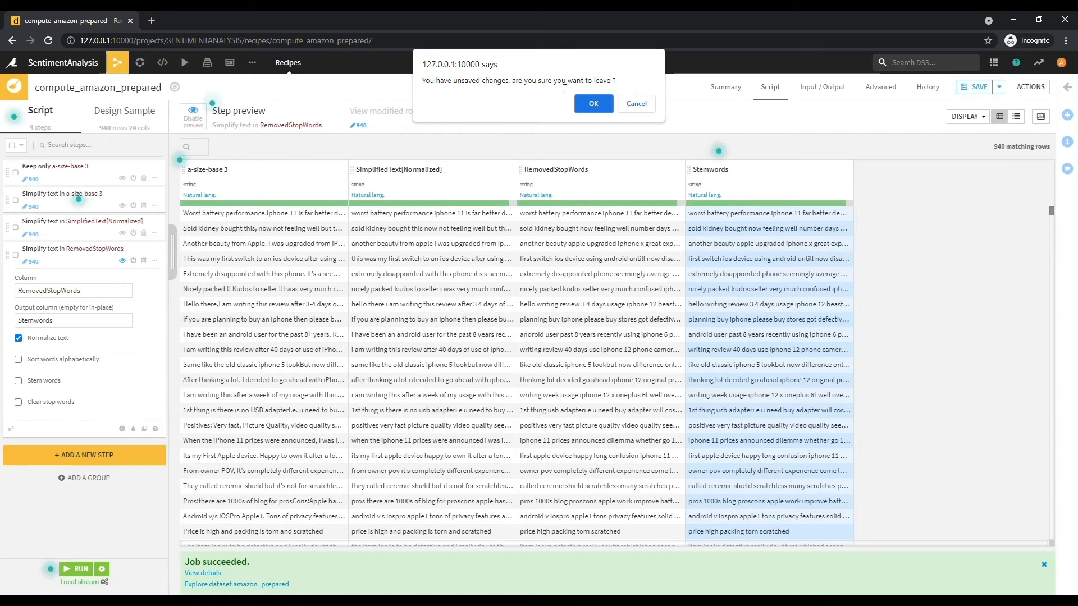
{"action": "left_click", "coordinate": [636, 103]}
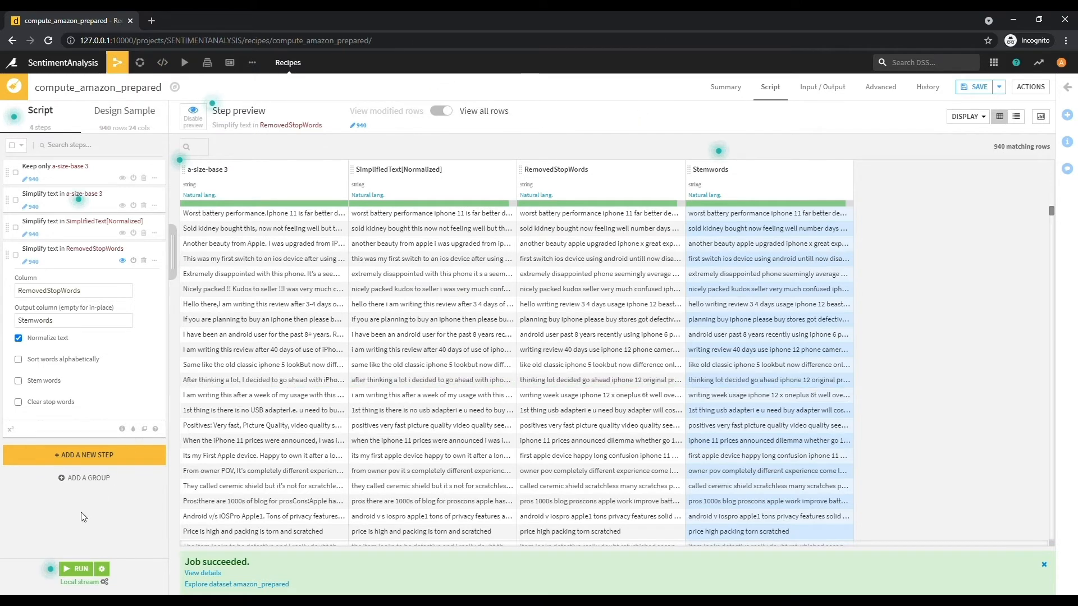
{"action": "left_click", "coordinate": [69, 568]}
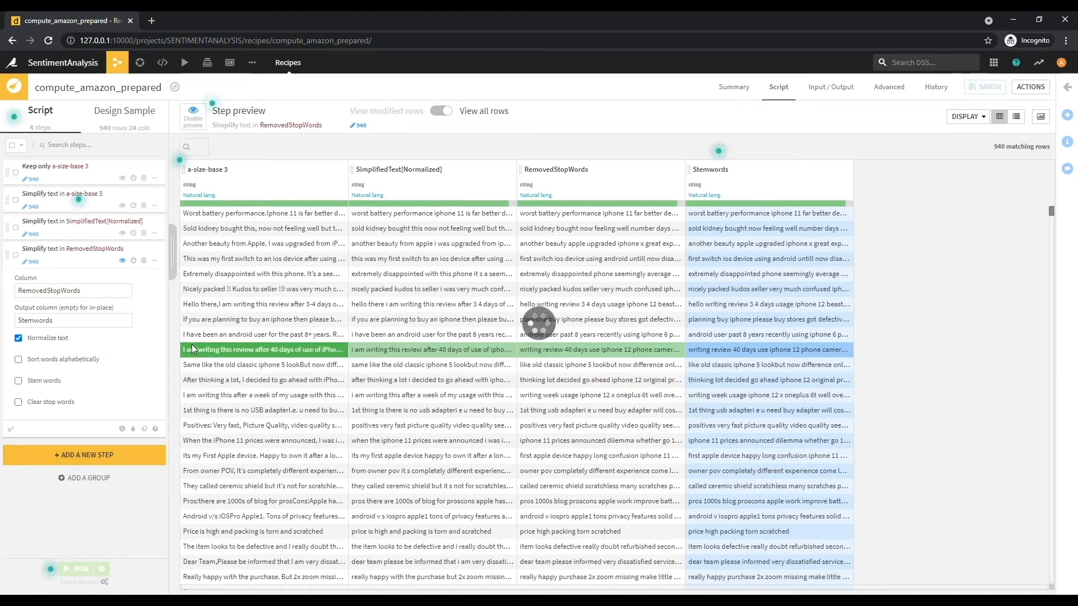
- Return to the project Flow showing amazon, the prepare recipe and amazon_prepared
{"action": "mouse_move", "coordinate": [182, 63]}
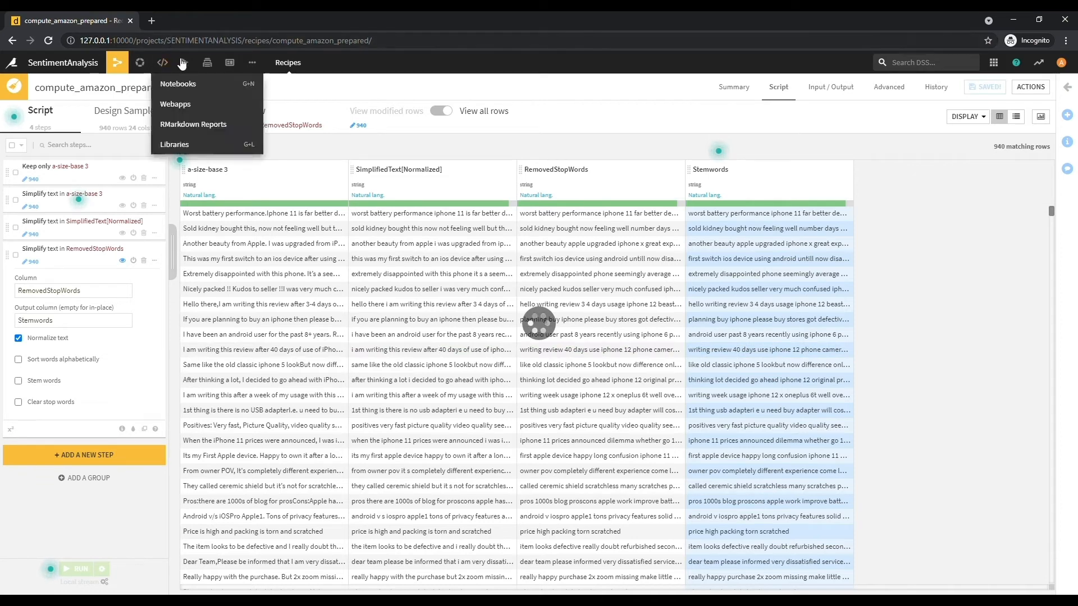
{"action": "mouse_move", "coordinate": [127, 74]}
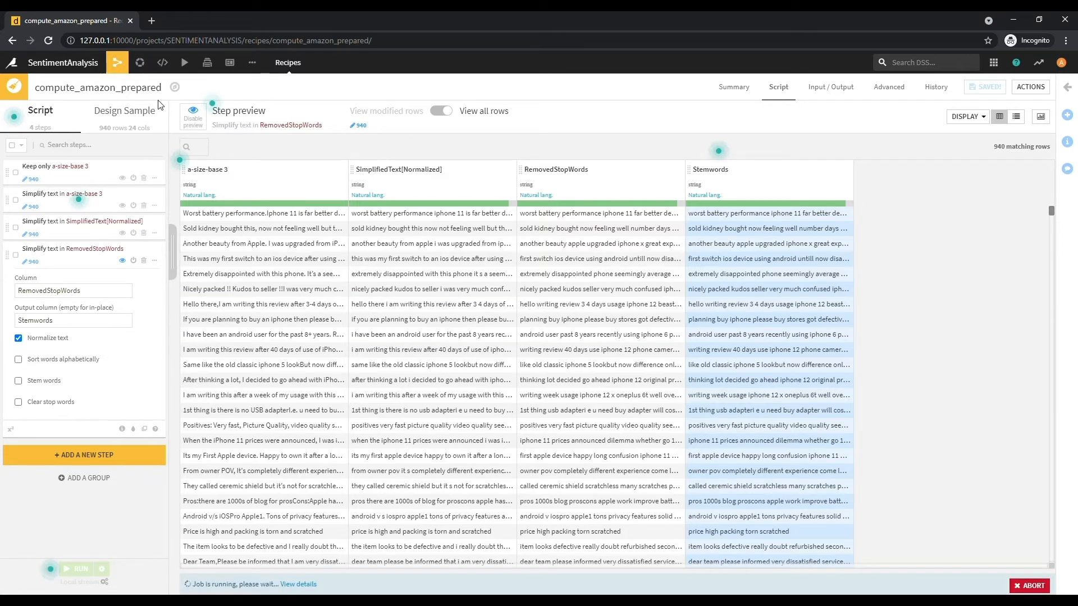
{"action": "left_click", "coordinate": [117, 62]}
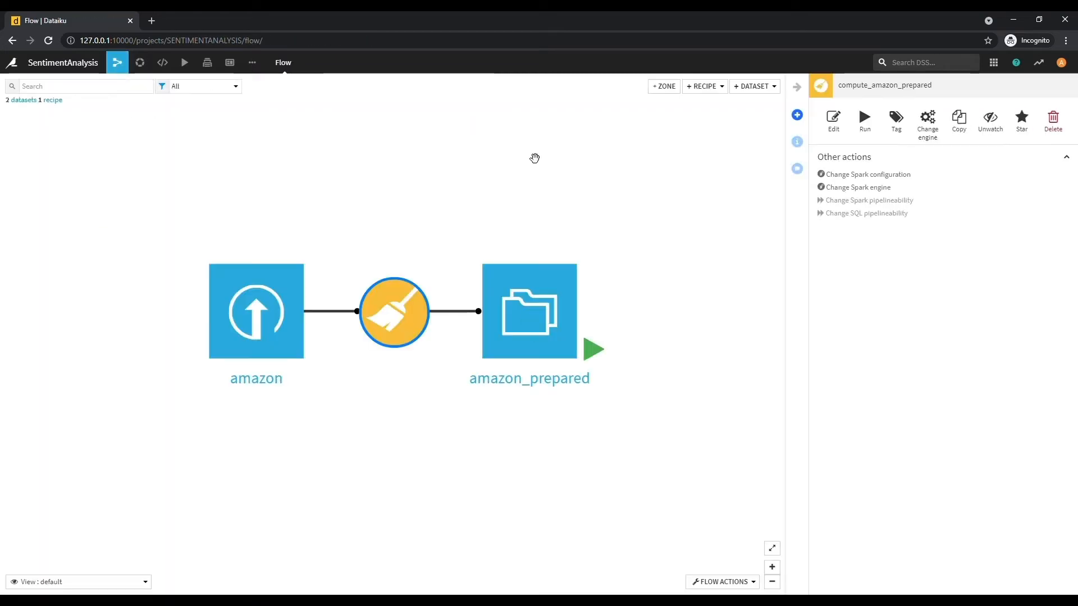
- From amazon_prepared, open the plugin store and browse the NLP plugins
{"action": "left_click", "coordinate": [532, 318]}
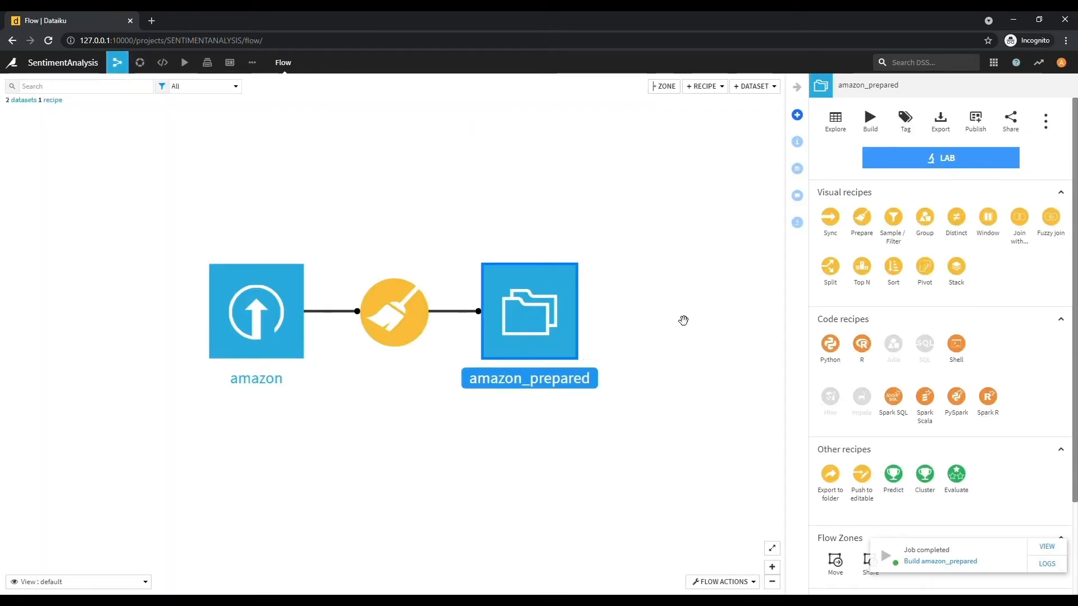
{"action": "scroll", "coordinate": [684, 318], "scroll_direction": "up", "scroll_amount": 3}
{"action": "scroll", "coordinate": [683, 320], "scroll_direction": "down", "scroll_amount": 2}
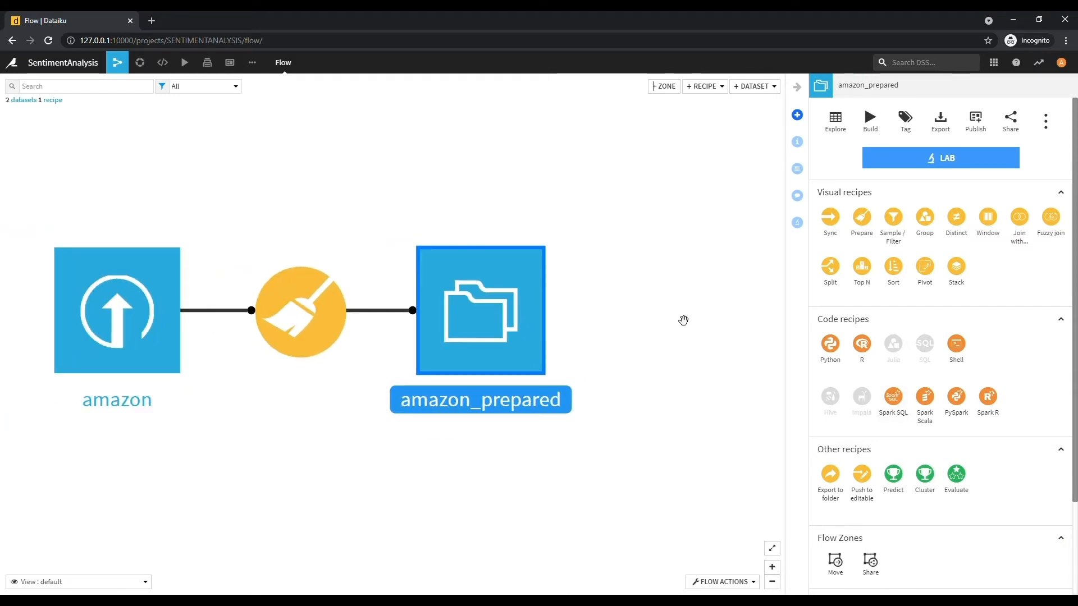
{"action": "left_click", "coordinate": [709, 88]}
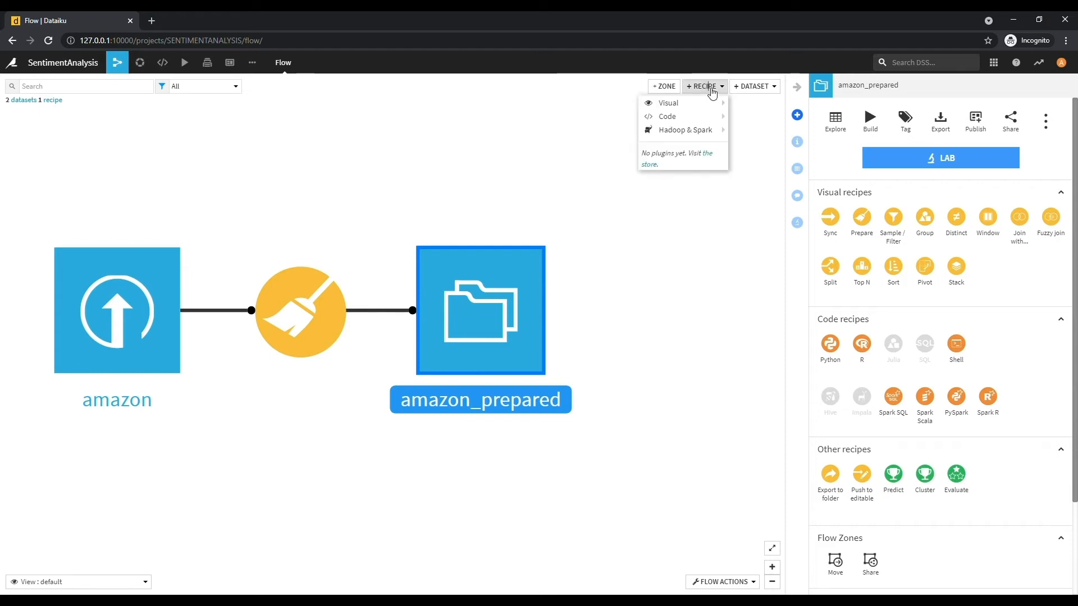
{"action": "left_click", "coordinate": [711, 155]}
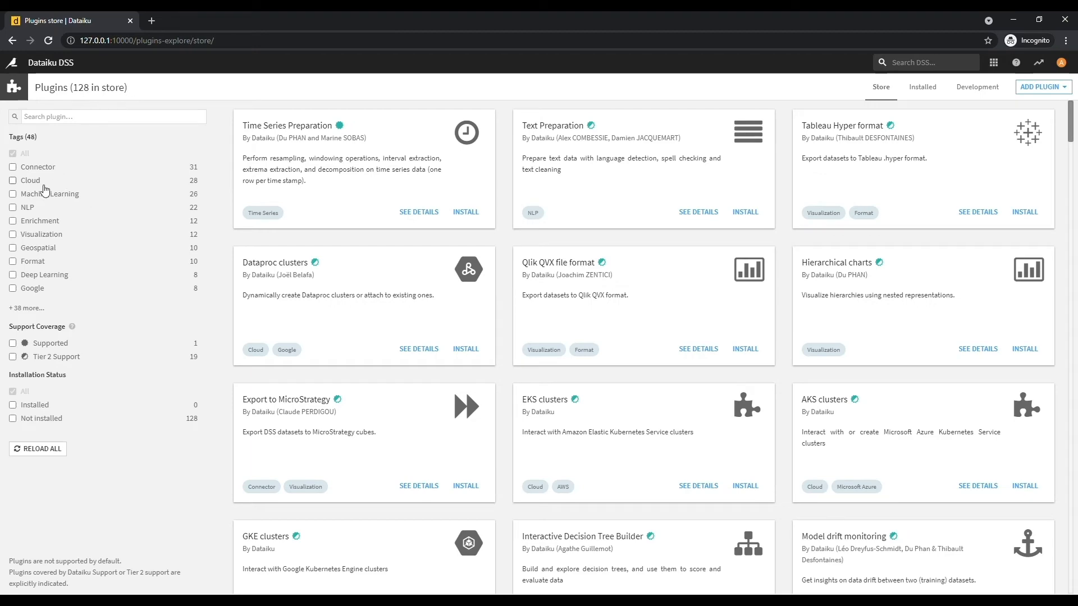
{"action": "left_click", "coordinate": [13, 207]}
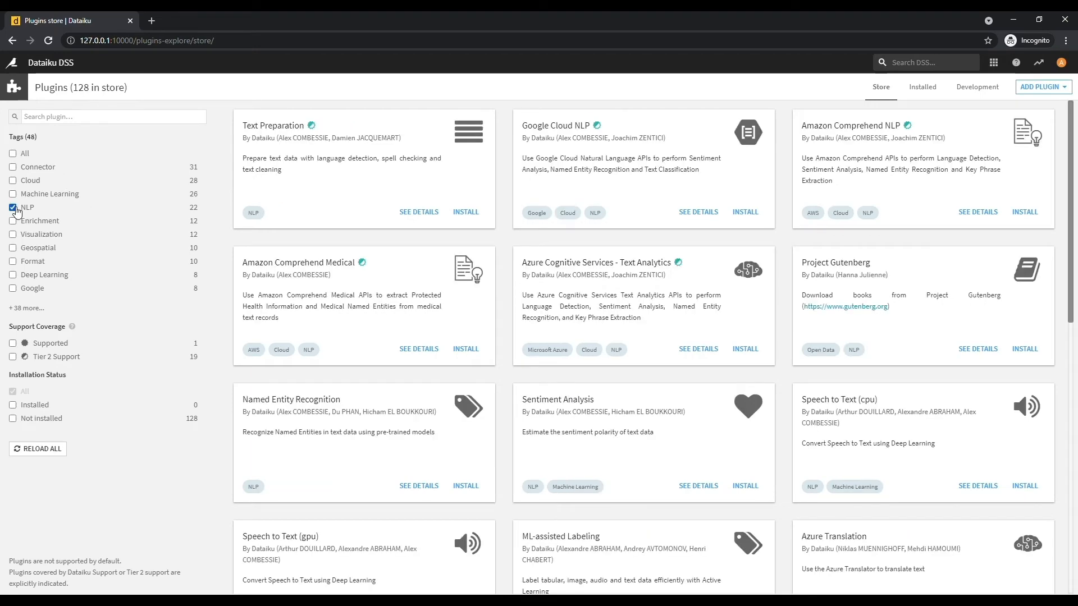
{"action": "scroll", "coordinate": [370, 353], "scroll_direction": "down", "scroll_amount": 8}
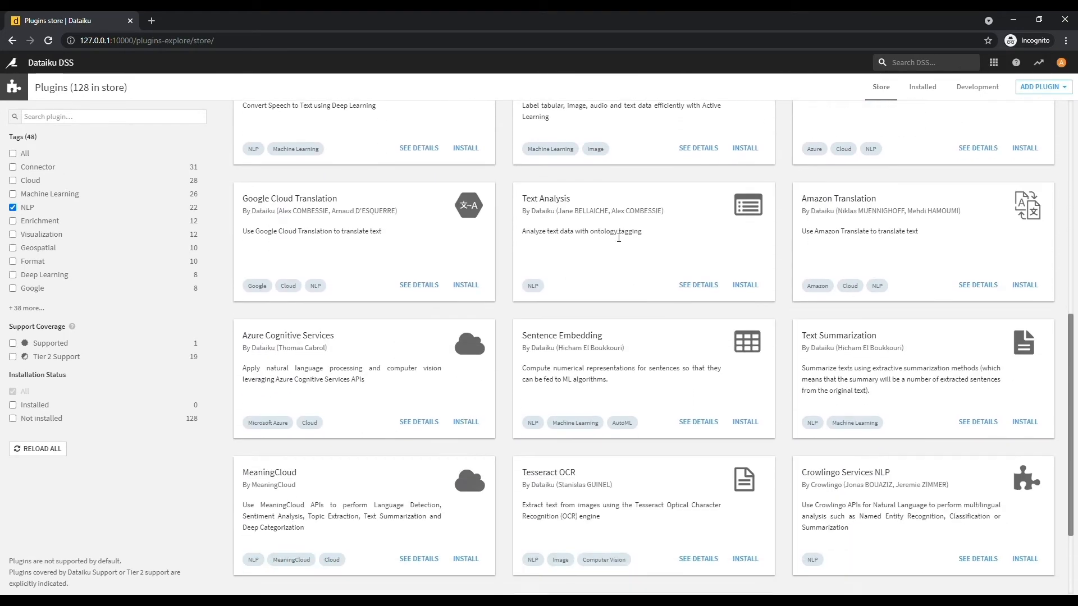
{"action": "scroll", "coordinate": [674, 387], "scroll_direction": "down", "scroll_amount": 2}
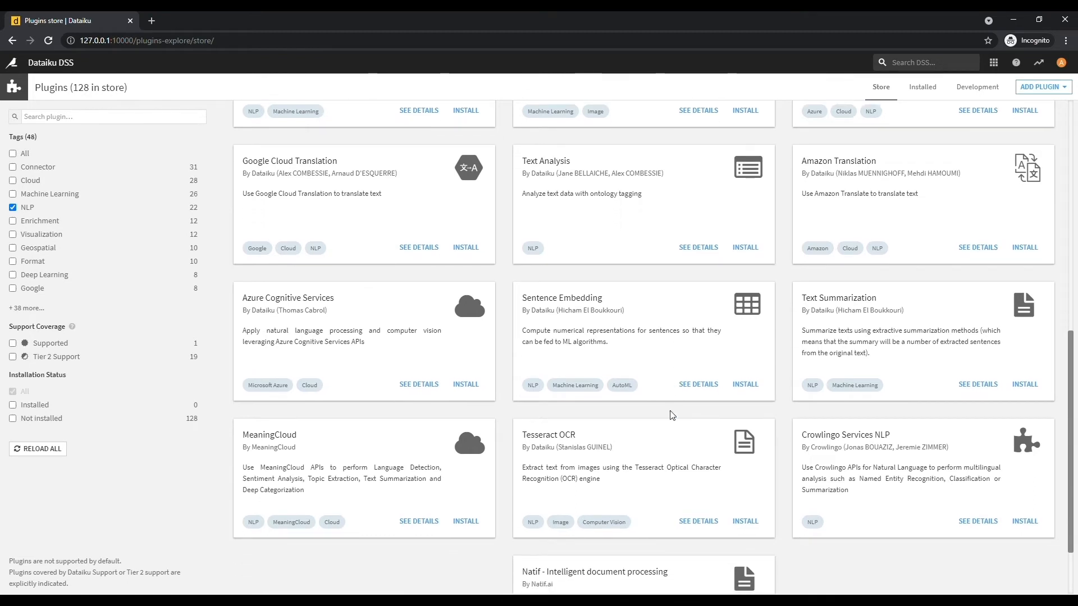
{"action": "scroll", "coordinate": [826, 157], "scroll_direction": "up", "scroll_amount": 4}
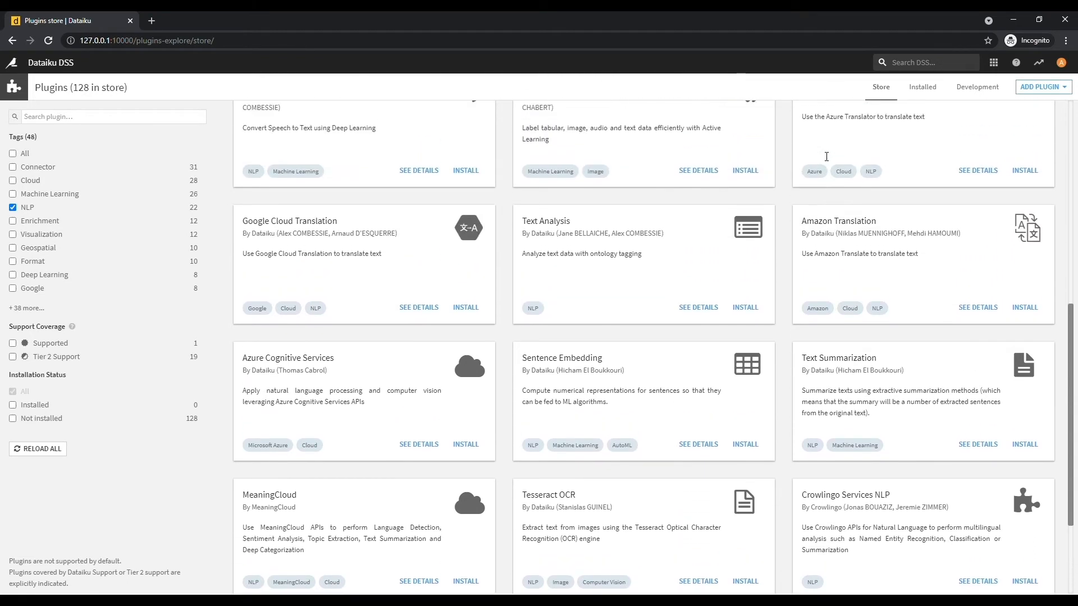
{"action": "scroll", "coordinate": [826, 157], "scroll_direction": "up", "scroll_amount": 5}
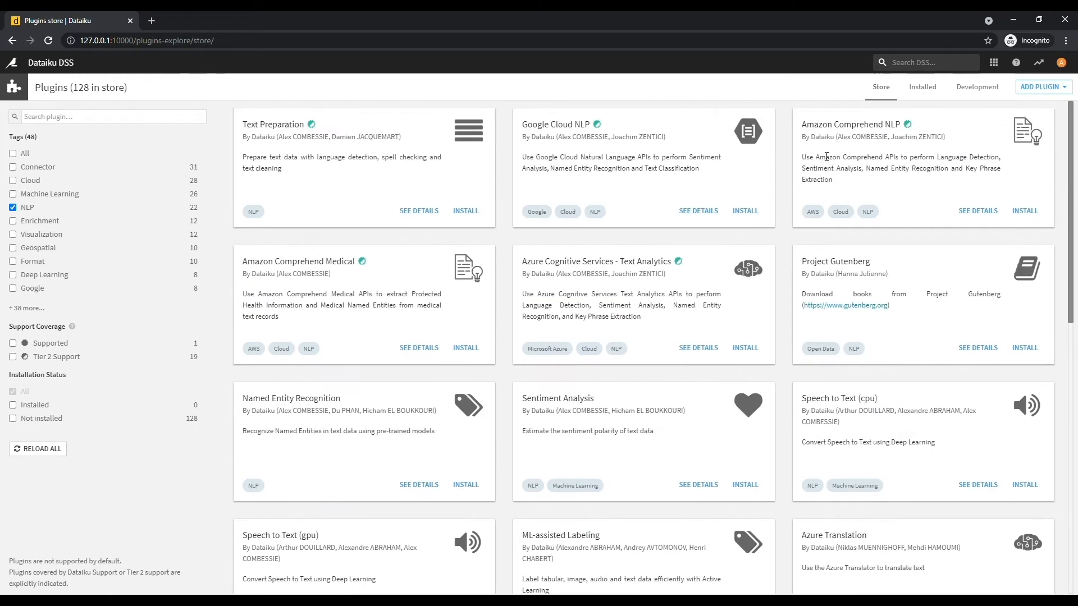
- Find the Sentiment Analysis plugin by searching 'senti' and install it
{"action": "left_click", "coordinate": [54, 122]}
{"action": "type", "text": "senti"}
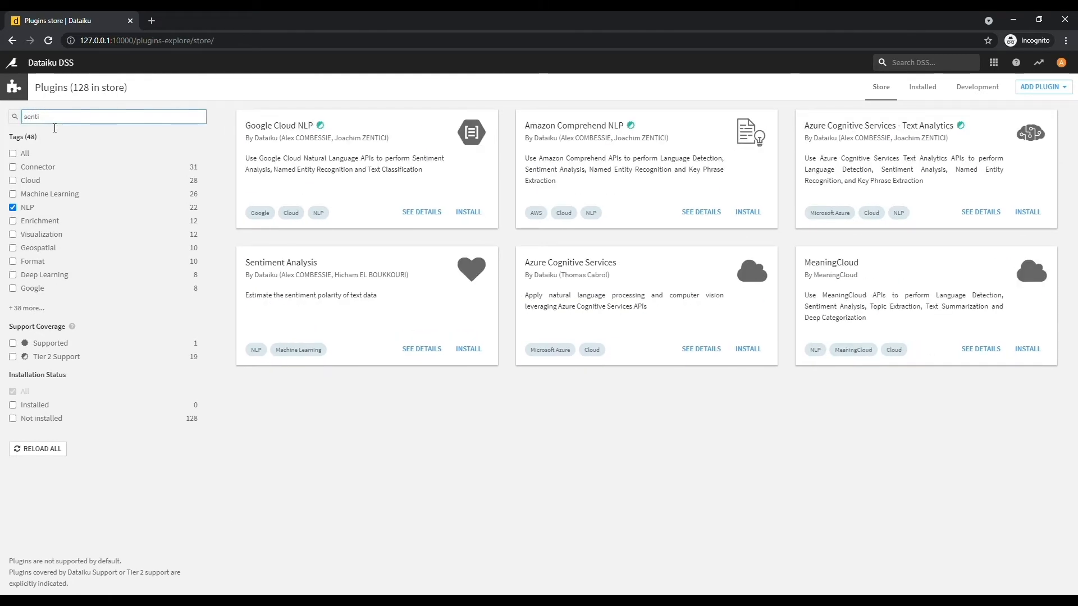
{"action": "left_click", "coordinate": [468, 349]}
{"action": "left_click", "coordinate": [634, 367]}
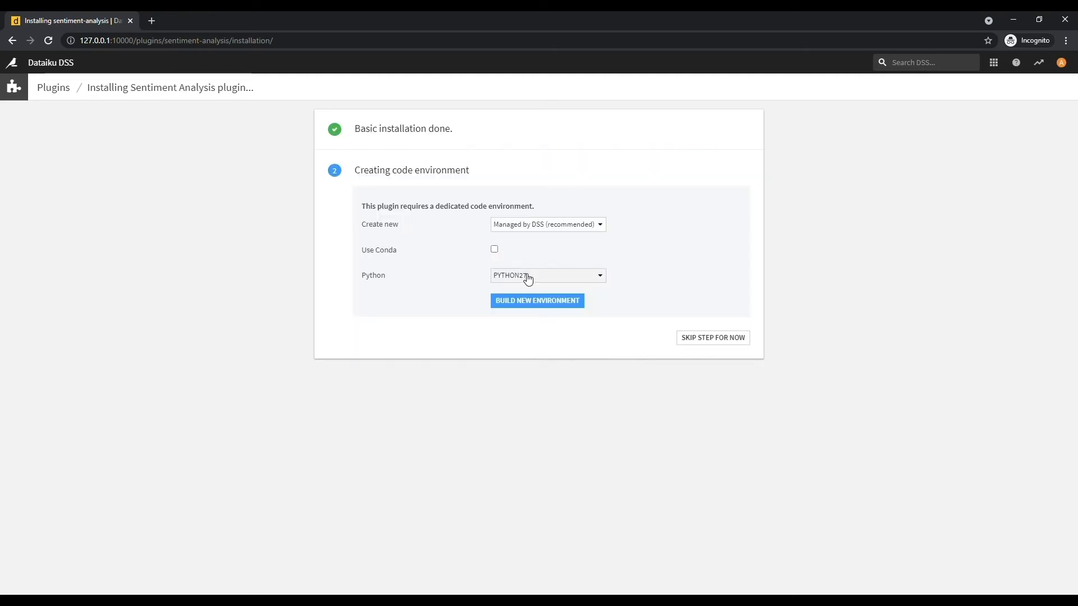
- Build the Sentiment Analysis code environment on PYTHON36 and wait for the import-succeeded result
{"action": "left_click", "coordinate": [524, 276]}
{"action": "left_click", "coordinate": [542, 318]}
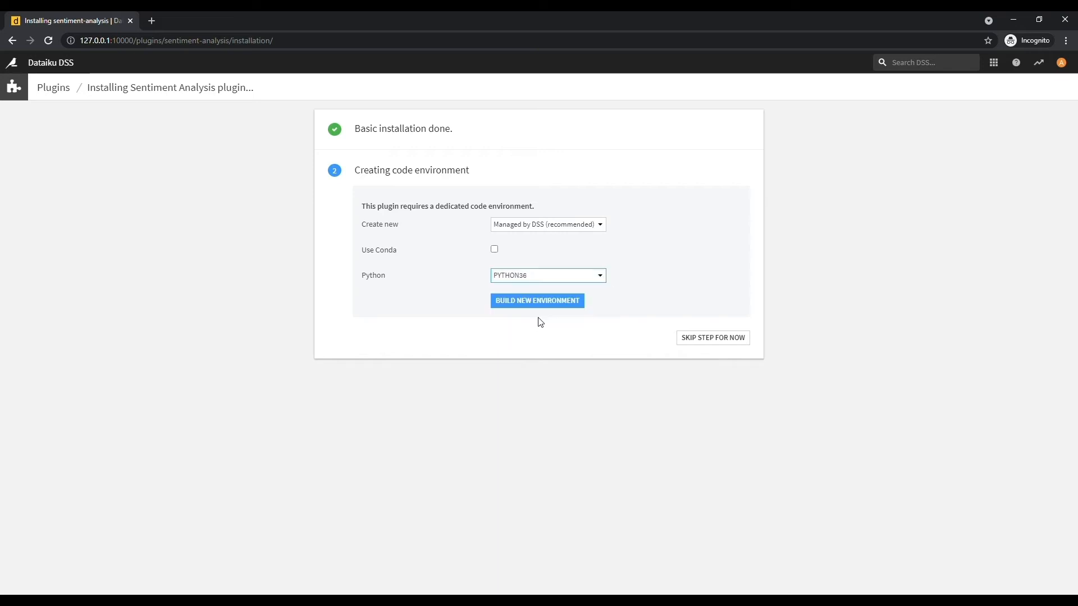
{"action": "left_click", "coordinate": [562, 303]}
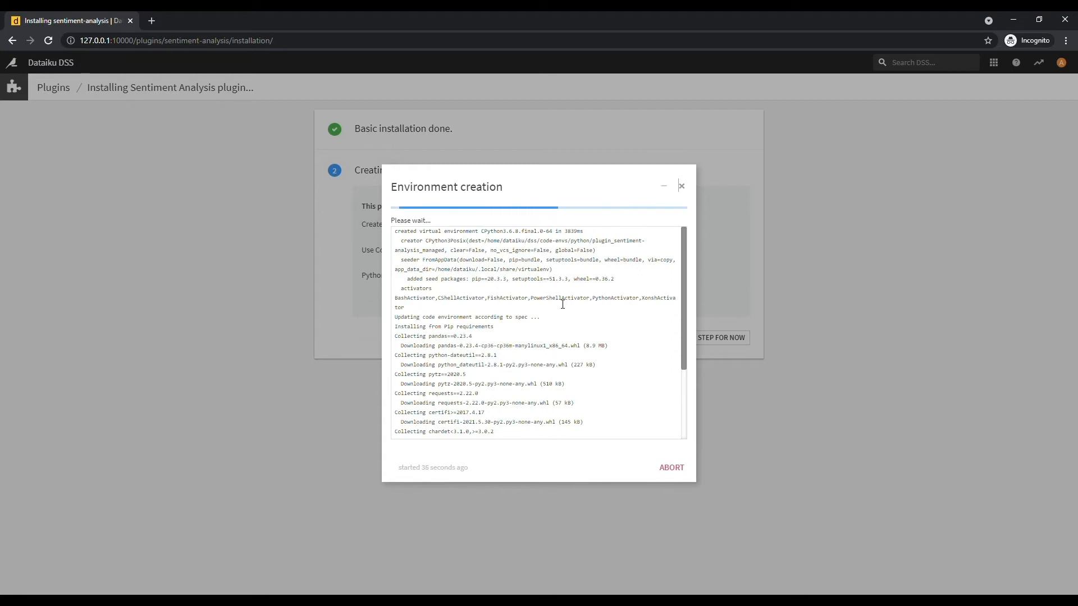
{"action": "scroll", "coordinate": [568, 326], "scroll_direction": "down", "scroll_amount": 2}
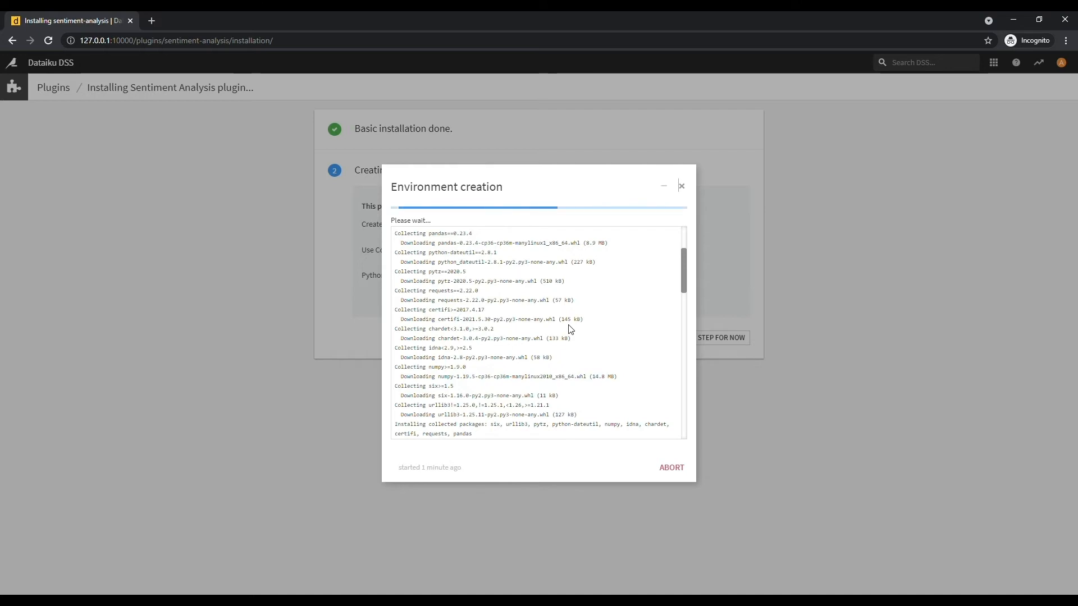
{"action": "scroll", "coordinate": [620, 343], "scroll_direction": "down", "scroll_amount": 4}
{"action": "scroll", "coordinate": [624, 339], "scroll_direction": "down", "scroll_amount": 10}
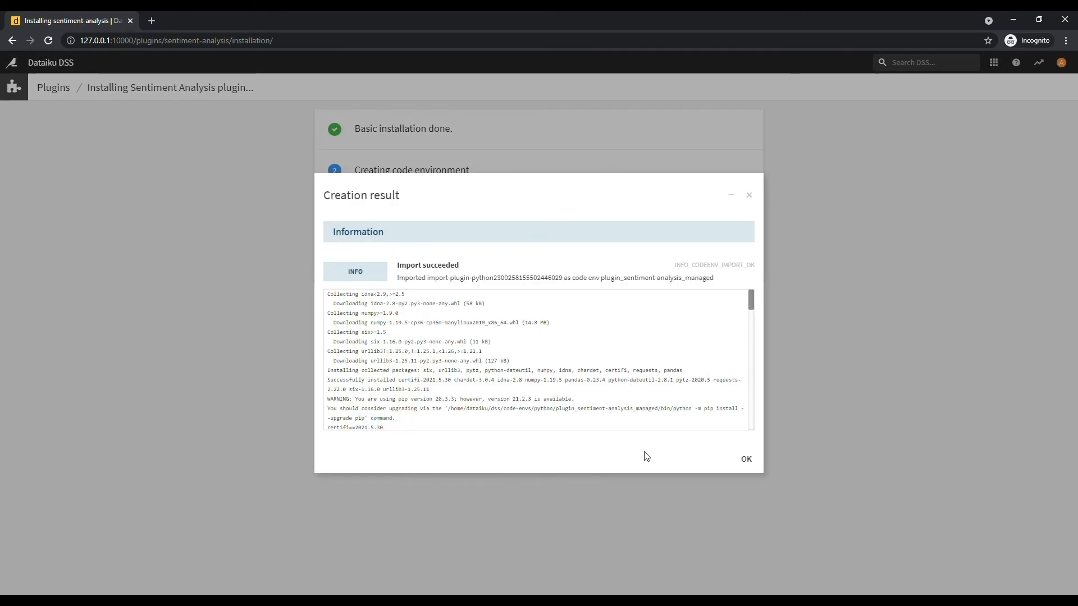
- Finish the plugin installation and reopen the SentimentAnalysis project Flow
{"action": "left_click", "coordinate": [746, 459]}
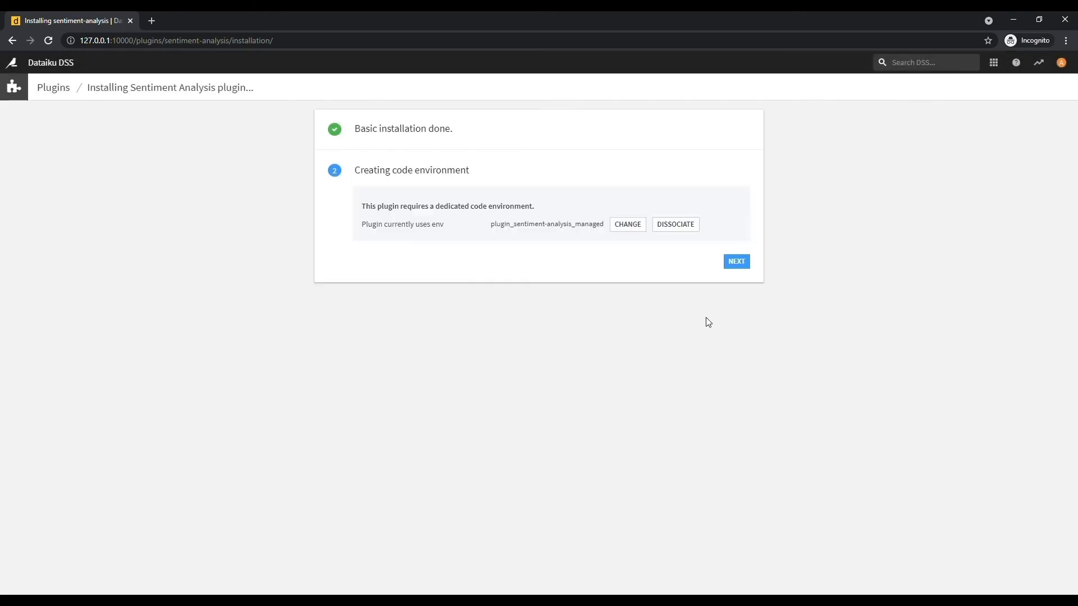
{"action": "left_click", "coordinate": [743, 266]}
{"action": "left_click", "coordinate": [727, 265]}
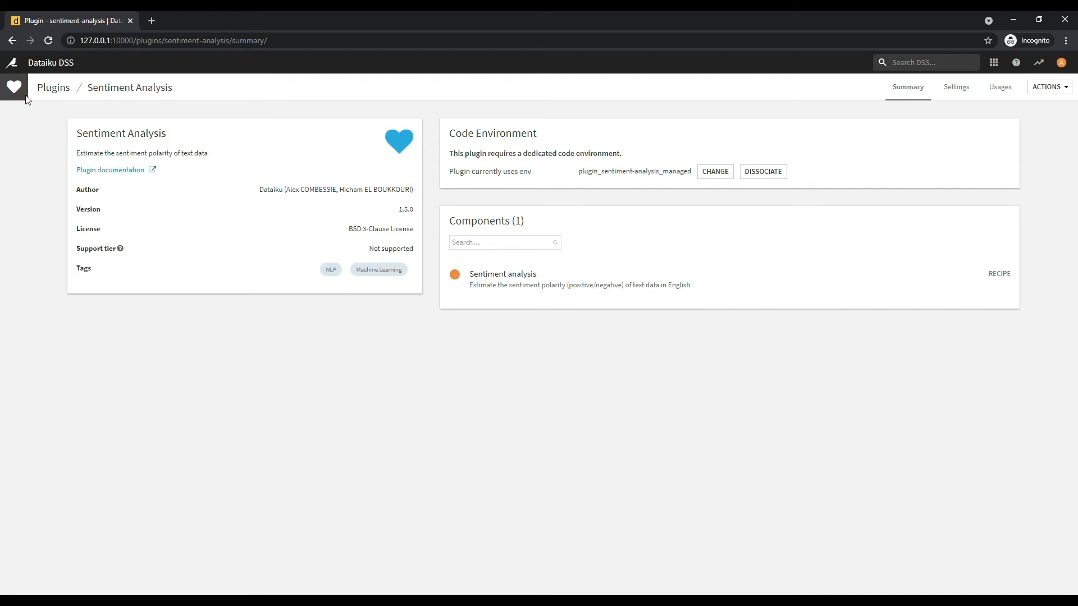
{"action": "left_click", "coordinate": [12, 65]}
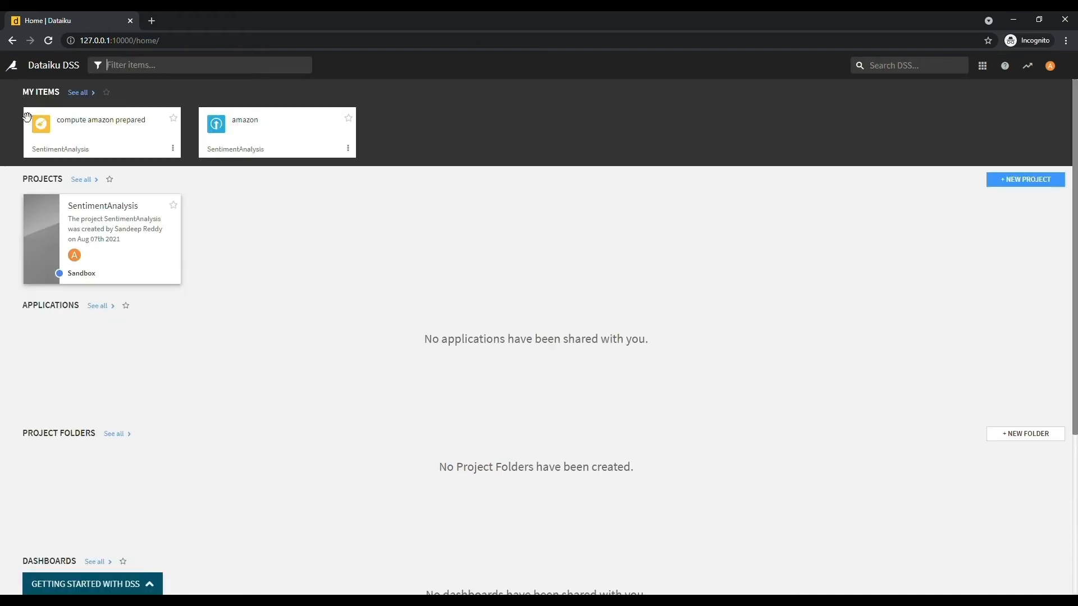
{"action": "left_click", "coordinate": [126, 223]}
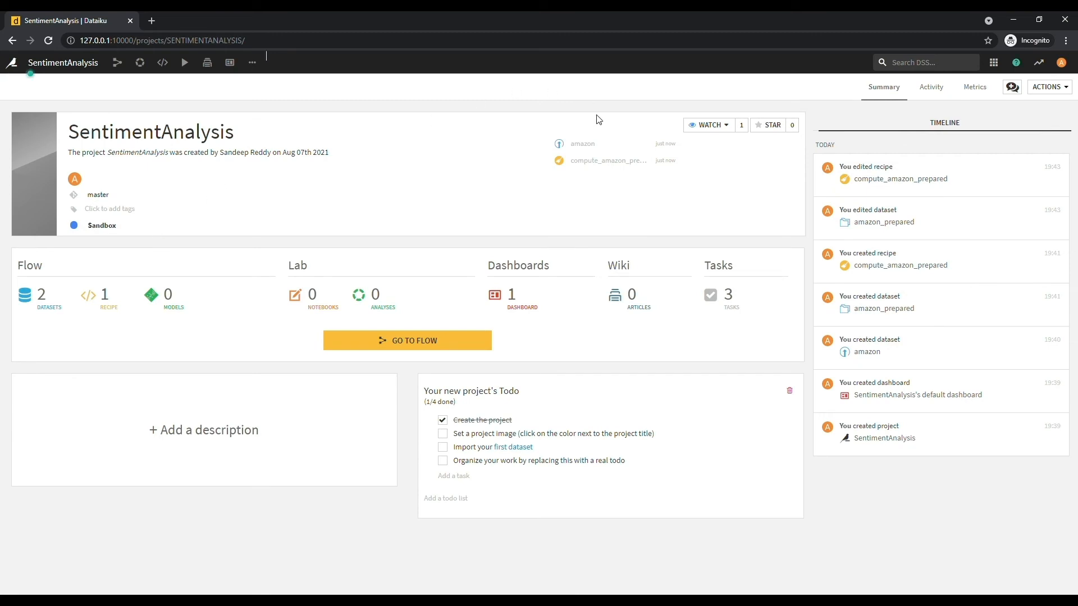
{"action": "left_click", "coordinate": [397, 346]}
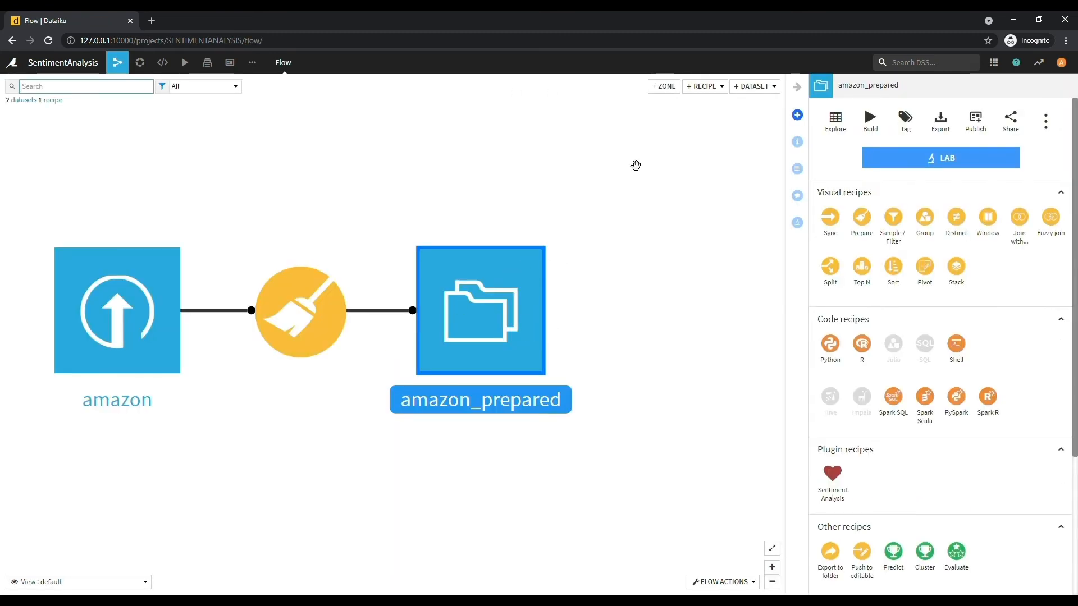
- Start a new Sentiment analysis plugin recipe from the Flow
{"action": "left_click", "coordinate": [702, 86]}
{"action": "mouse_move", "coordinate": [692, 118]}
{"action": "mouse_move", "coordinate": [664, 153]}
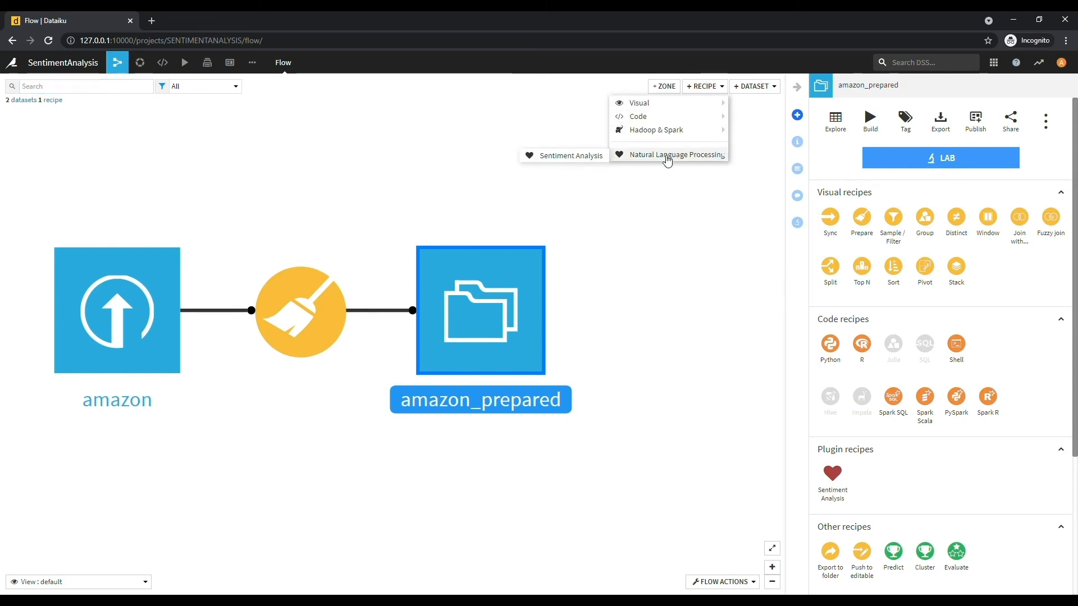
{"action": "left_click", "coordinate": [595, 159]}
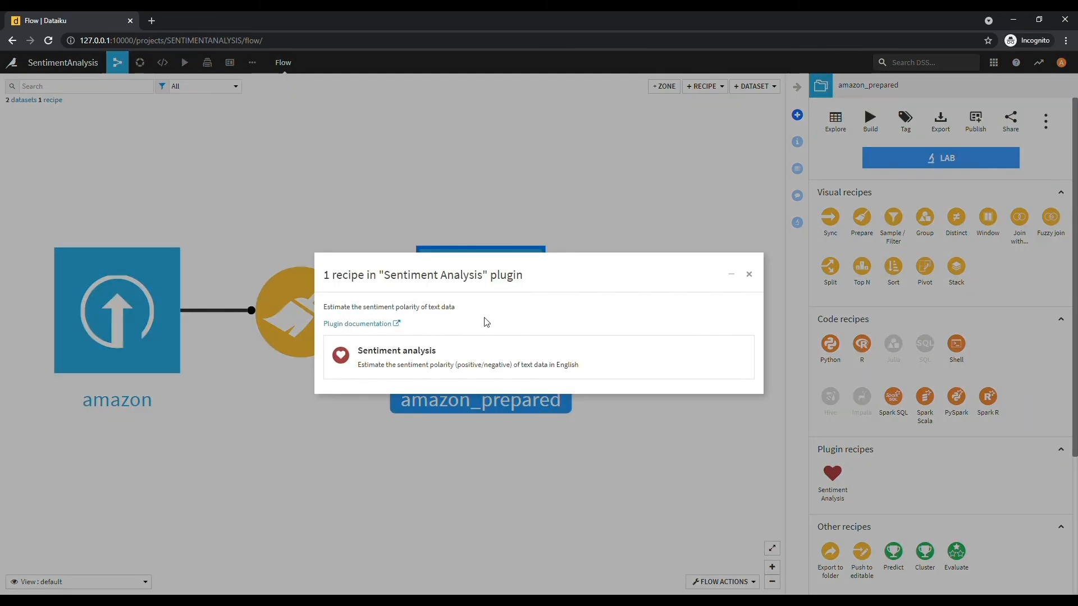
{"action": "left_click", "coordinate": [446, 353]}
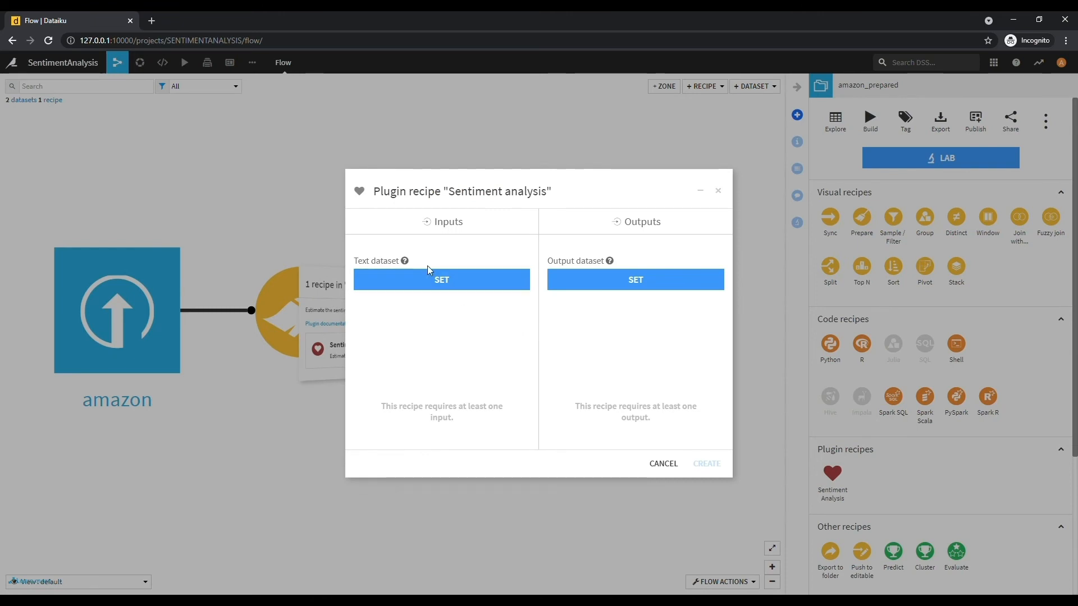
- Set amazon_prepared as input, AnalysedData as new output, and create the recipe
{"action": "left_click", "coordinate": [433, 279]}
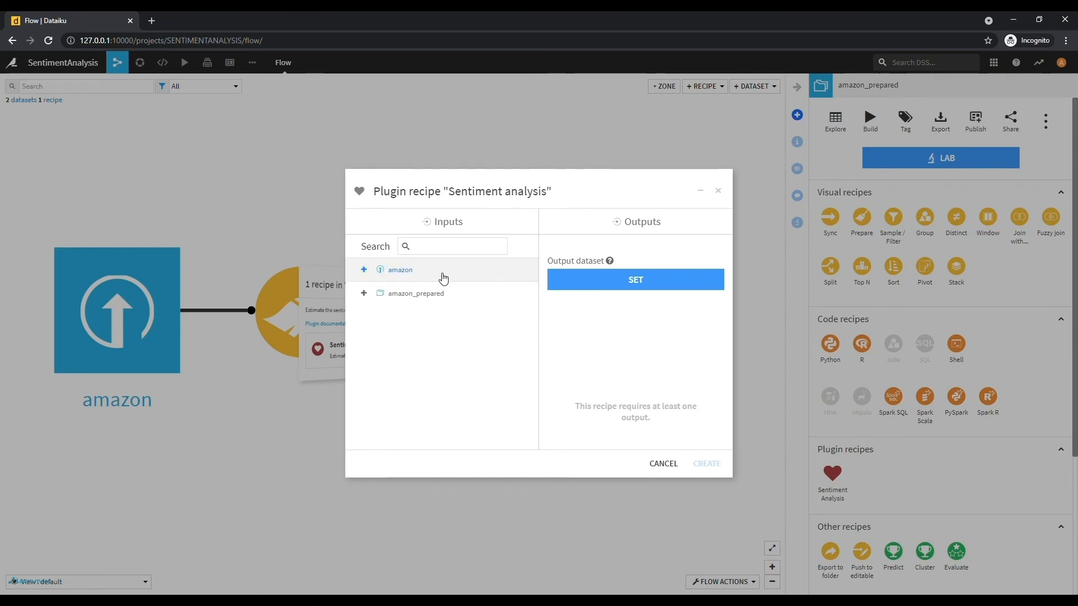
{"action": "left_click", "coordinate": [414, 294]}
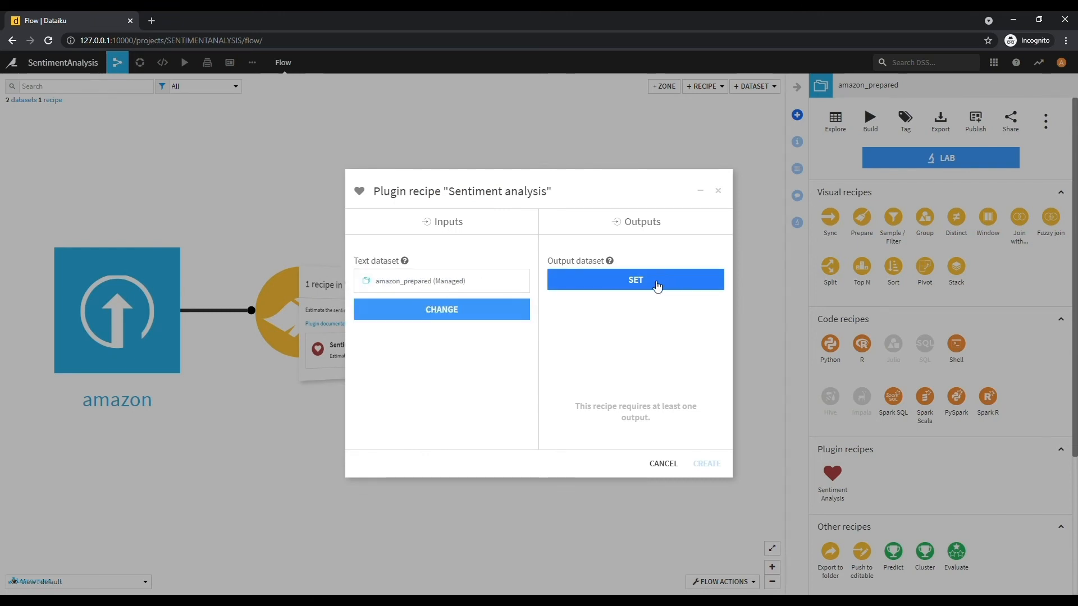
{"action": "left_click", "coordinate": [657, 286]}
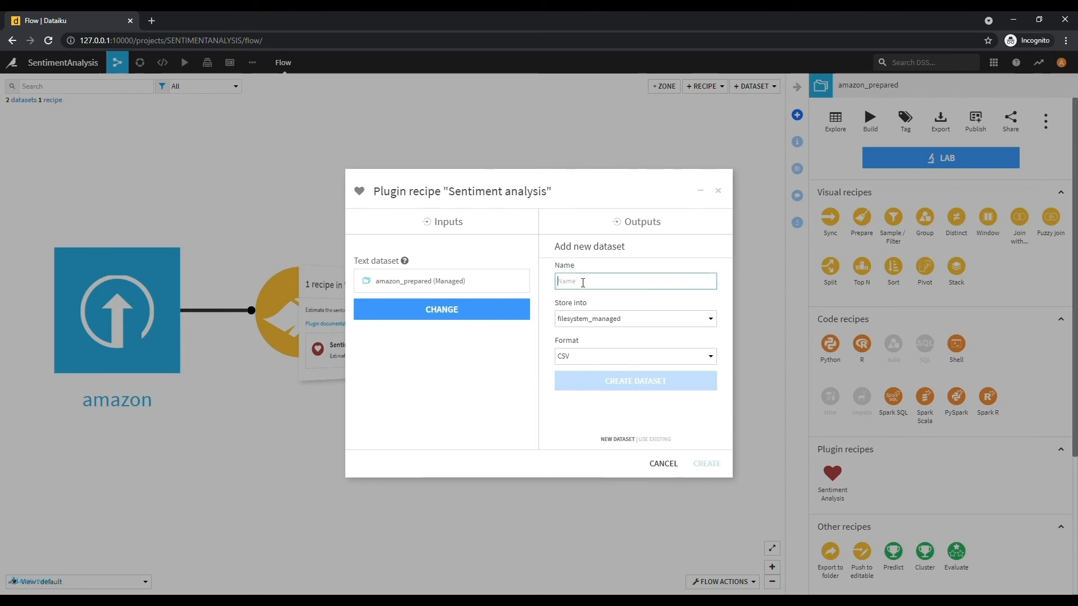
{"action": "type", "text": "AnalysedData"}
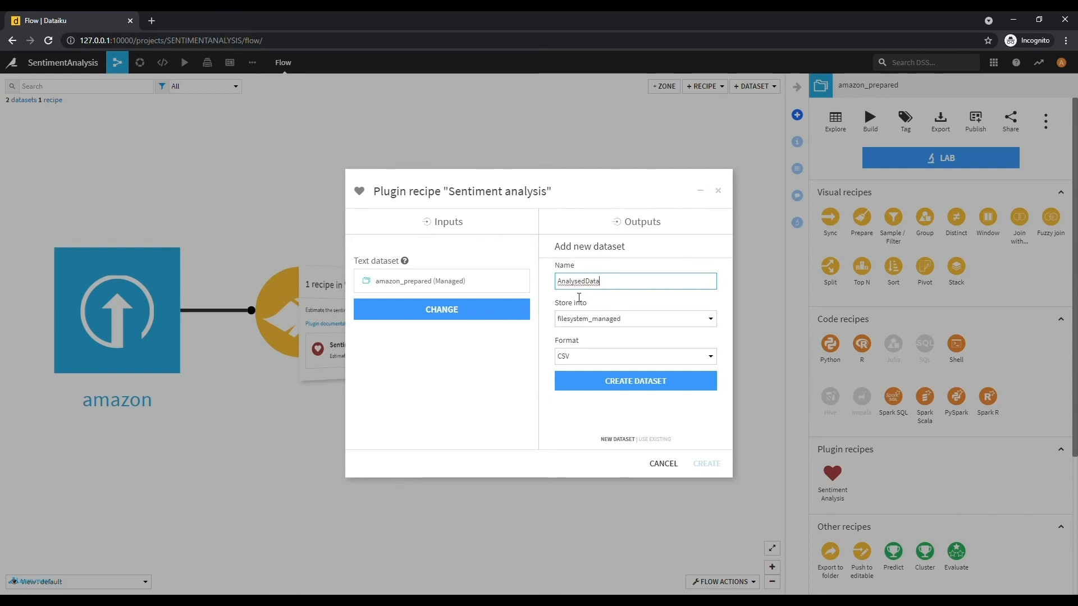
{"action": "left_click", "coordinate": [604, 380]}
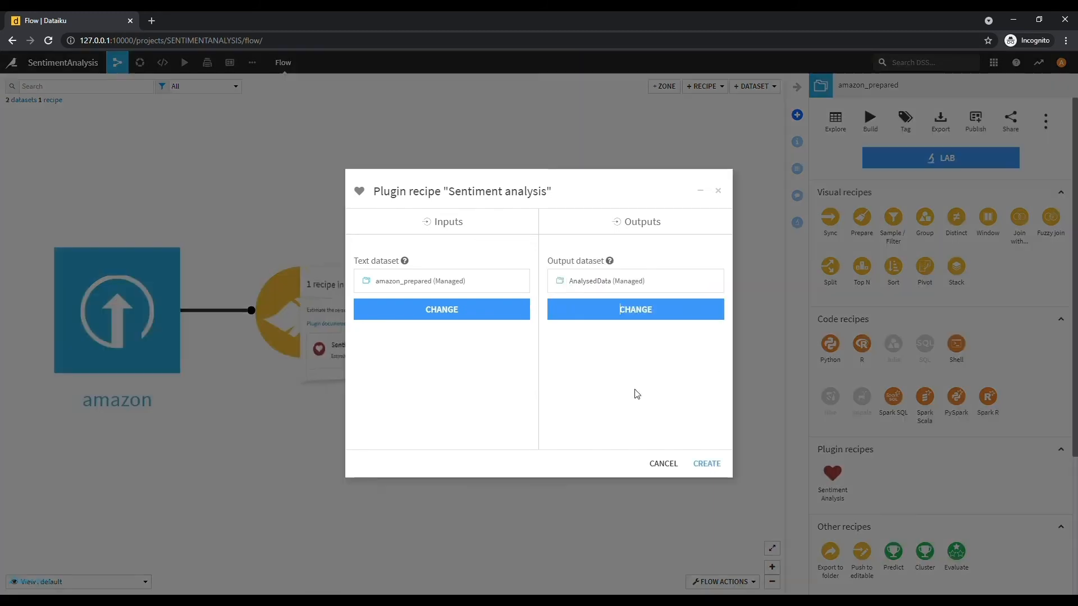
{"action": "left_click", "coordinate": [713, 465]}
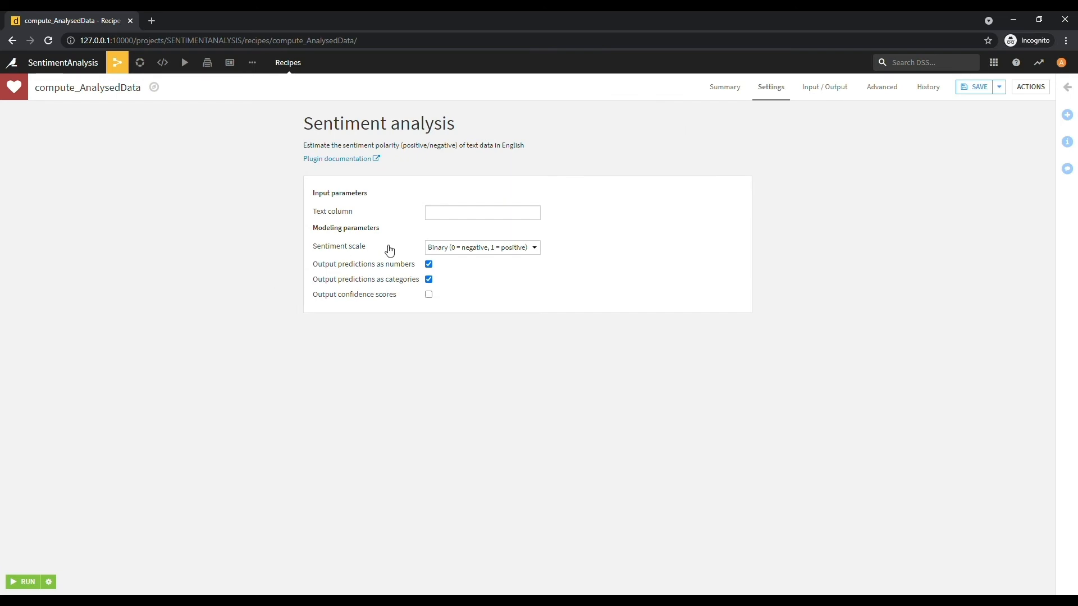
- Use Stemwords as the text column, run the recipe, and follow the AnalysedData build job
{"action": "left_click", "coordinate": [444, 218]}
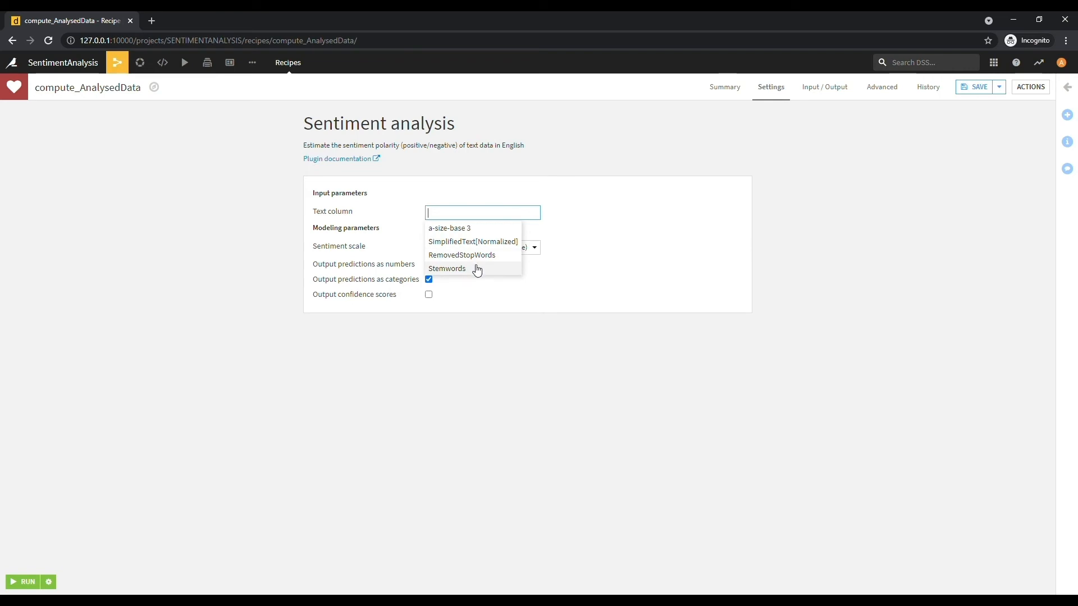
{"action": "left_click", "coordinate": [477, 270]}
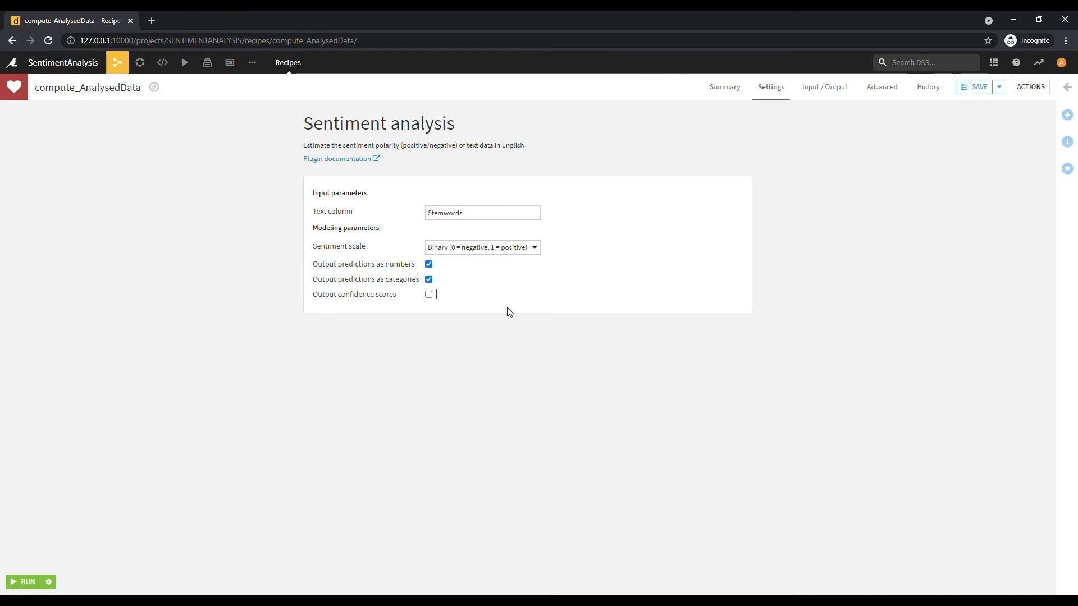
{"action": "left_click", "coordinate": [730, 87]}
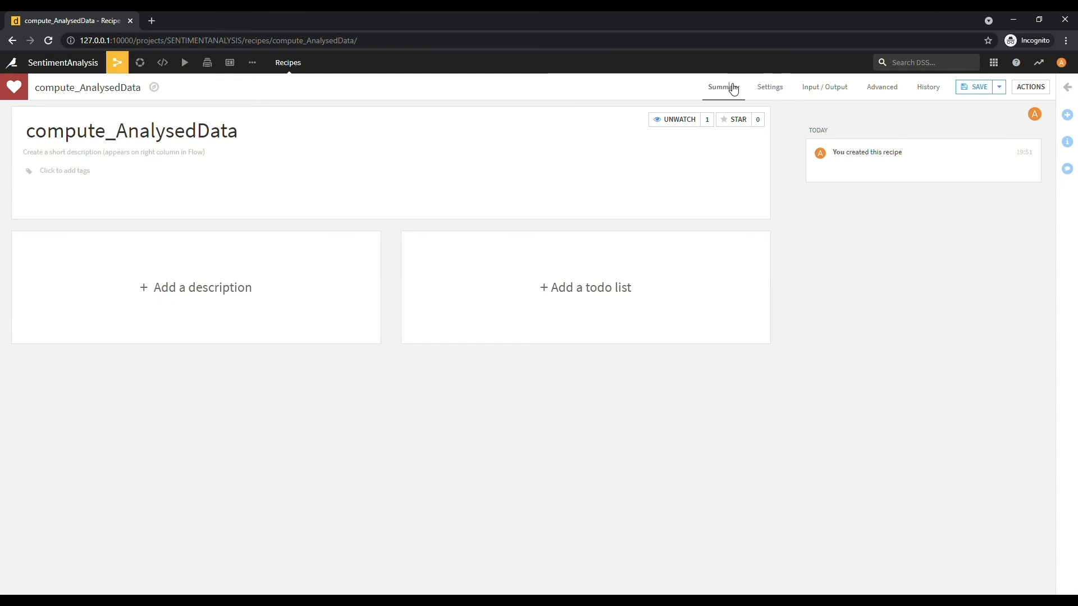
{"action": "left_click", "coordinate": [769, 88]}
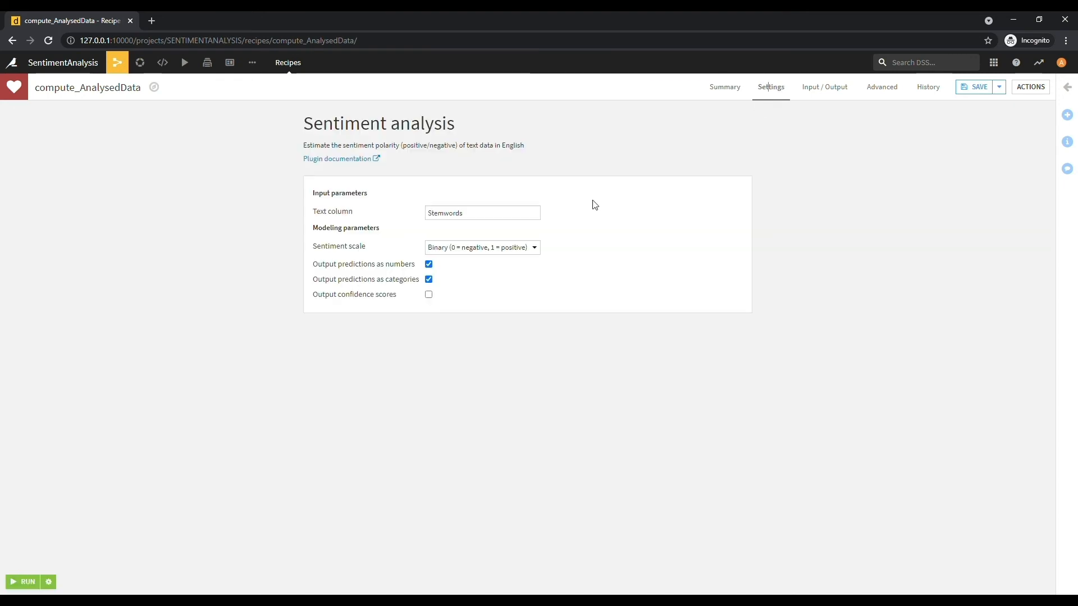
{"action": "left_click", "coordinate": [27, 581]}
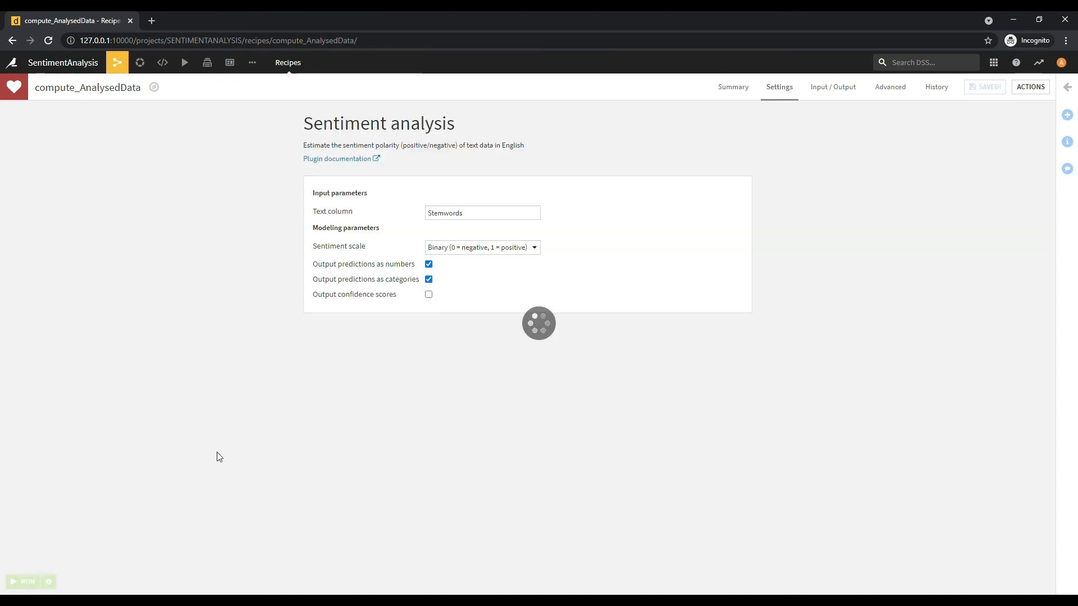
{"action": "left_click", "coordinate": [894, 91]}
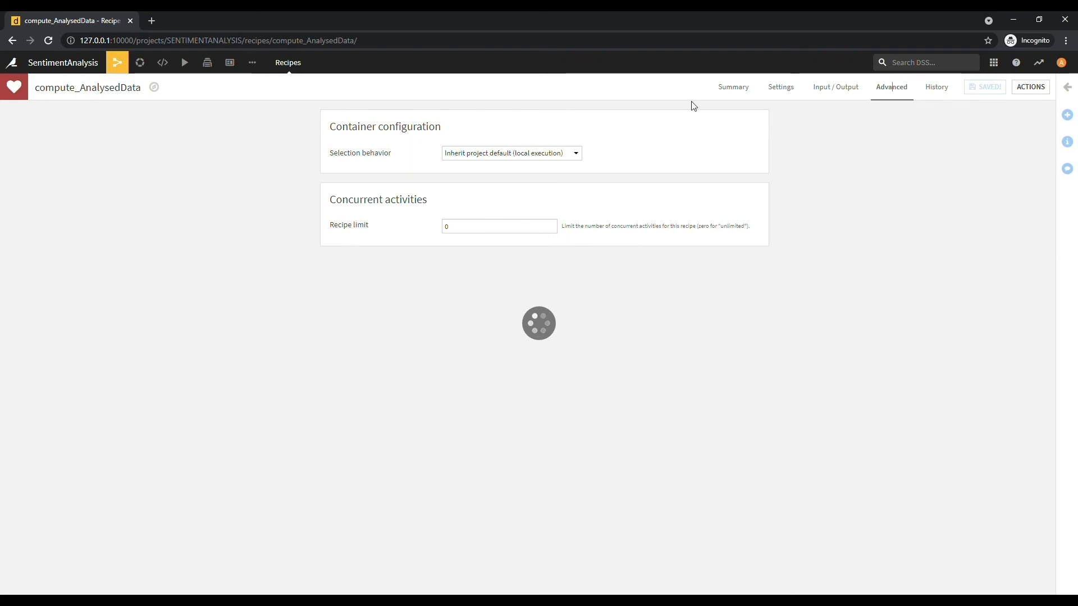
{"action": "left_click", "coordinate": [784, 89]}
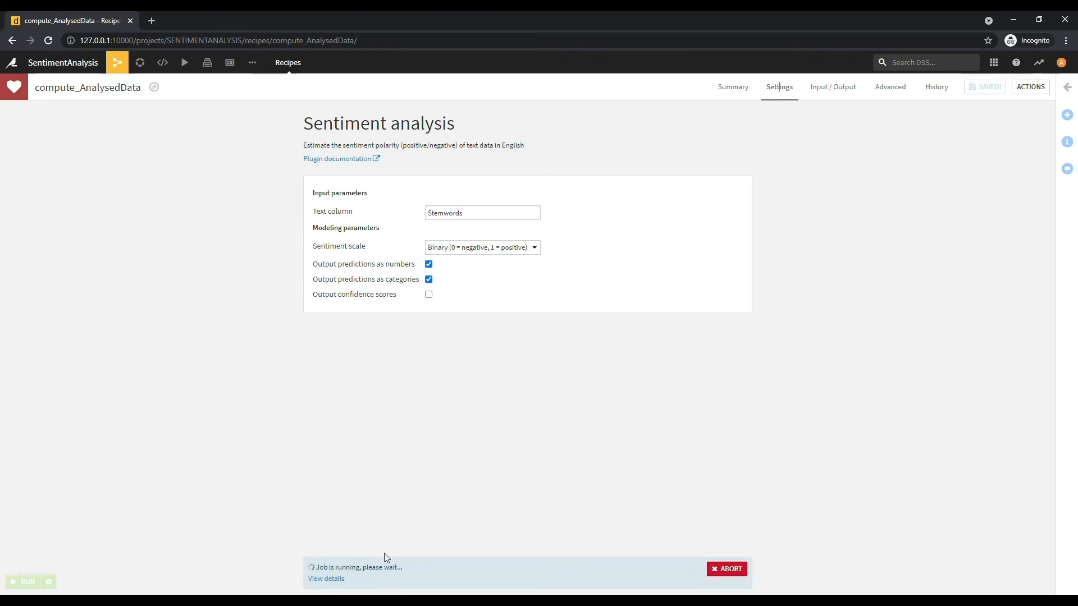
{"action": "left_click", "coordinate": [331, 579]}
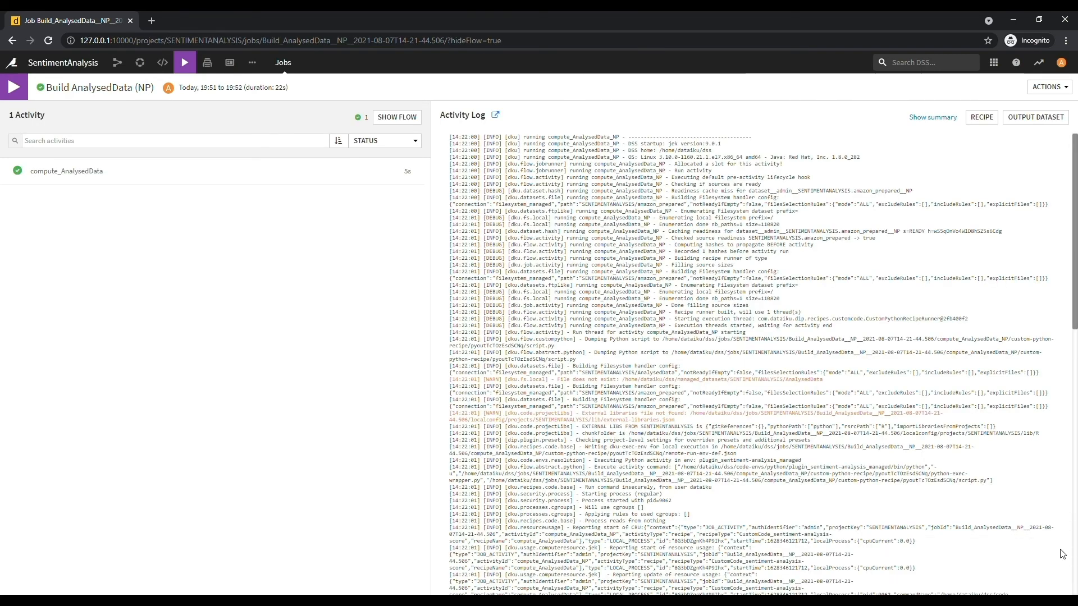
- Reopen the project Flow and explore AnalysedData's predicted_score and predicted_sentiment rows
{"action": "left_click", "coordinate": [12, 63]}
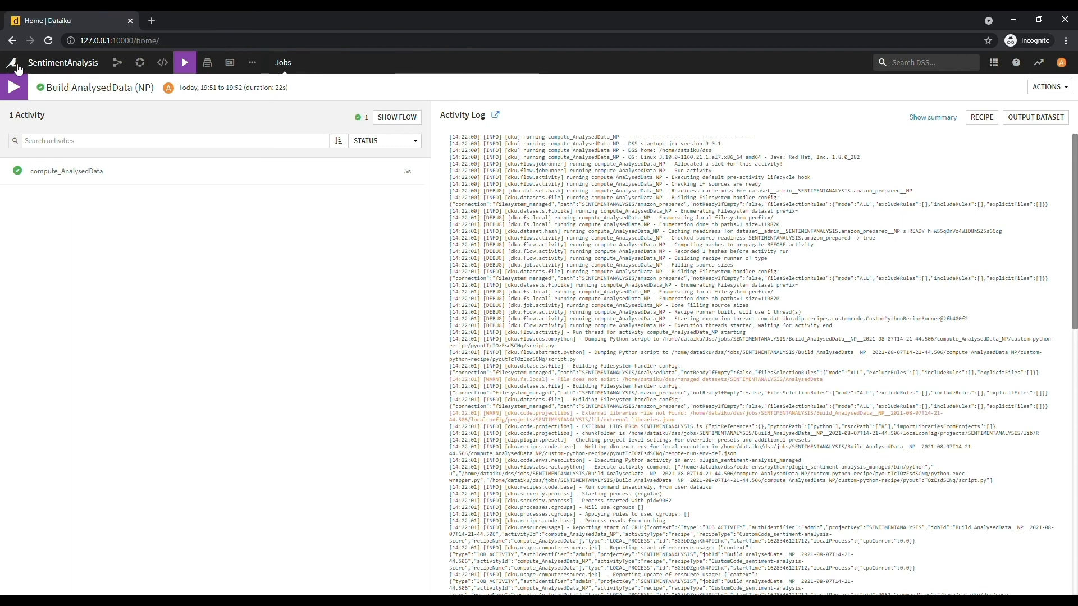
{"action": "left_click", "coordinate": [166, 229]}
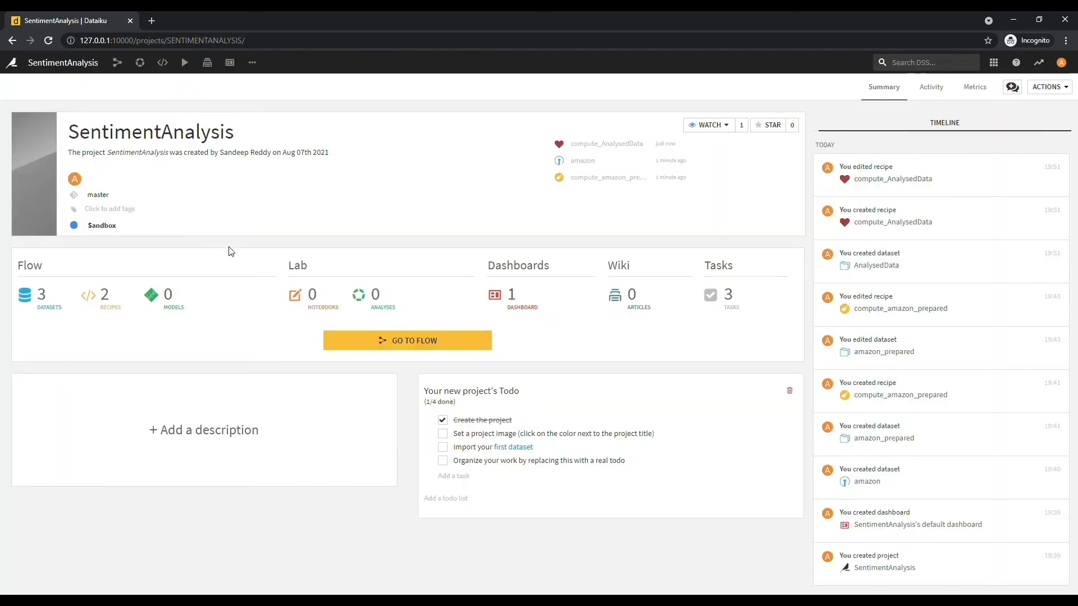
{"action": "left_click", "coordinate": [406, 341]}
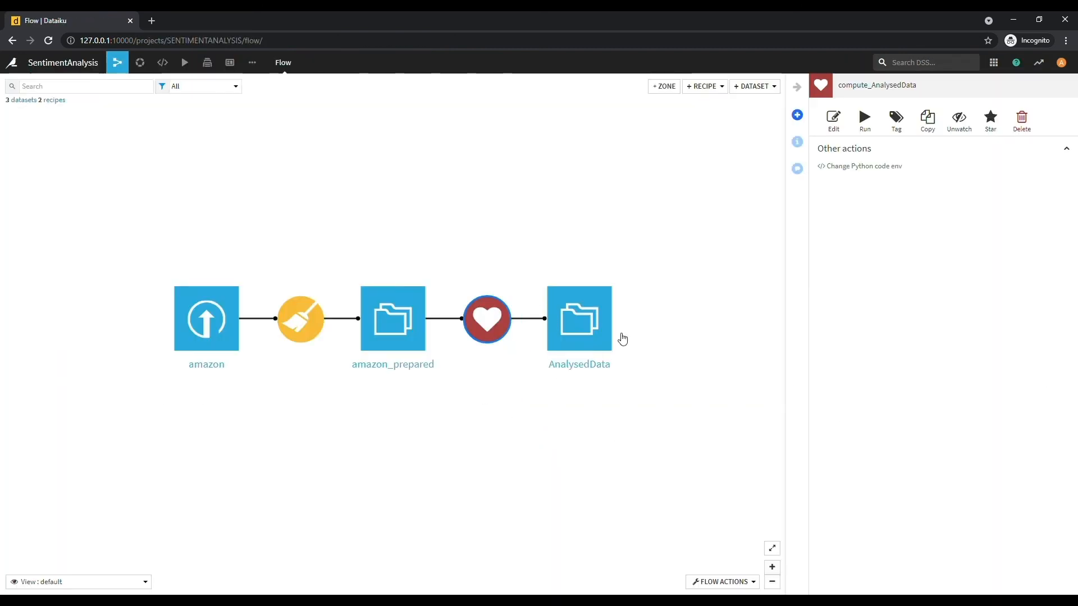
{"action": "left_click", "coordinate": [597, 330]}
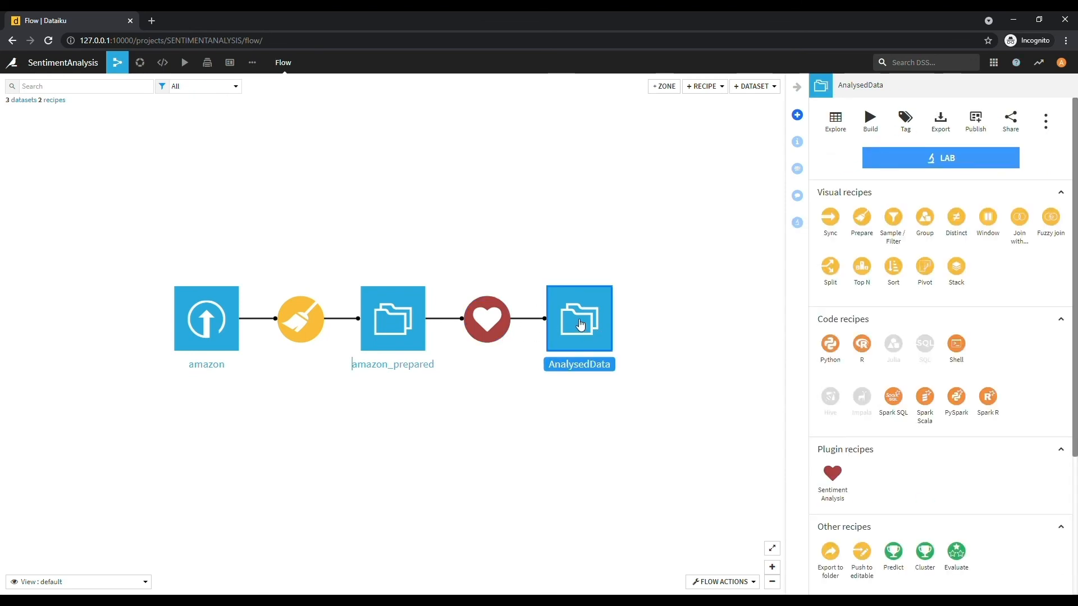
{"action": "double_click", "coordinate": [578, 323]}
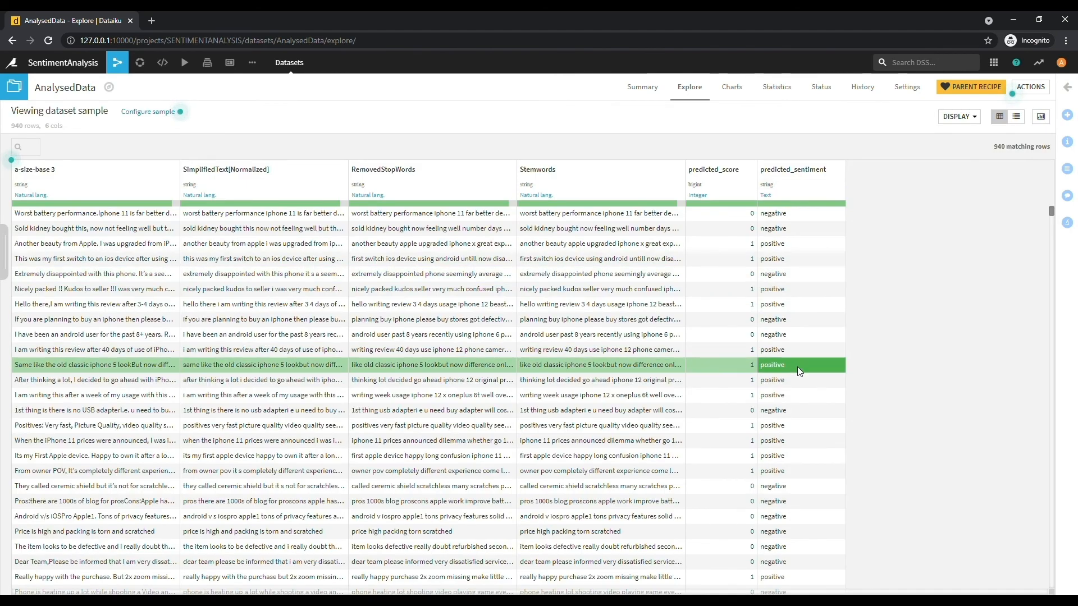
{"action": "scroll", "coordinate": [800, 510], "scroll_direction": "down", "scroll_amount": 3}
{"action": "scroll", "coordinate": [801, 509], "scroll_direction": "down", "scroll_amount": 8}
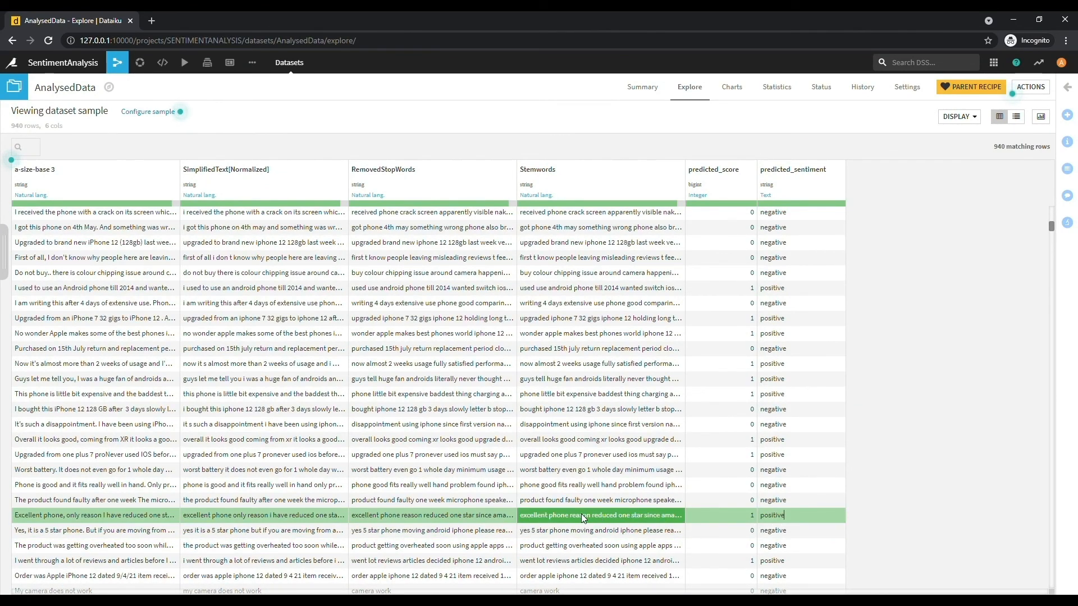
{"action": "scroll", "coordinate": [762, 523], "scroll_direction": "down", "scroll_amount": 1}
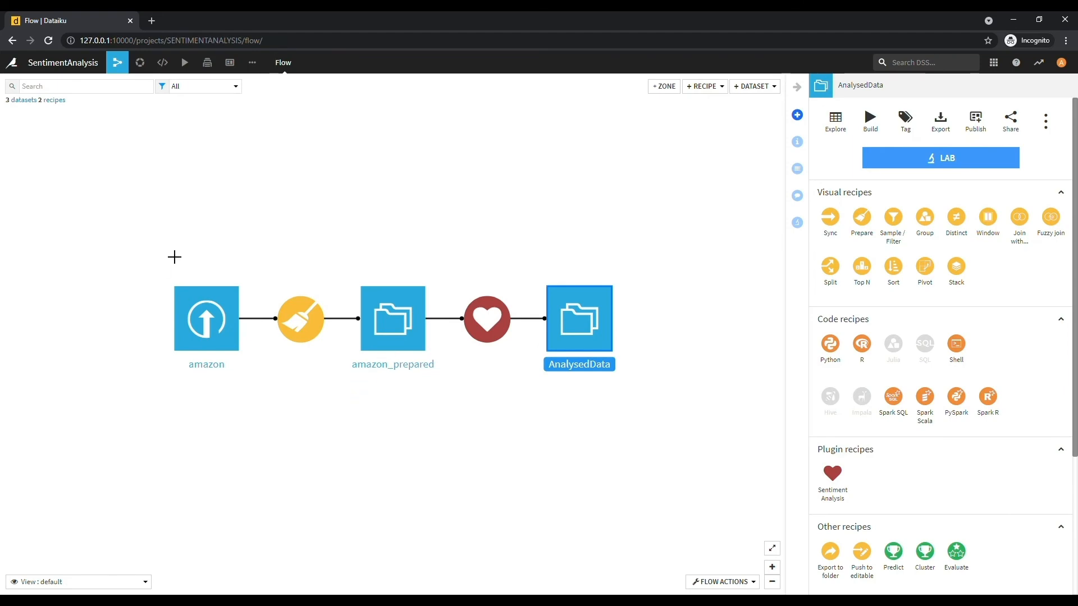
- Open the amazon dataset and analyze the values of the a-size-base 3 column
{"action": "left_click", "coordinate": [210, 317]}
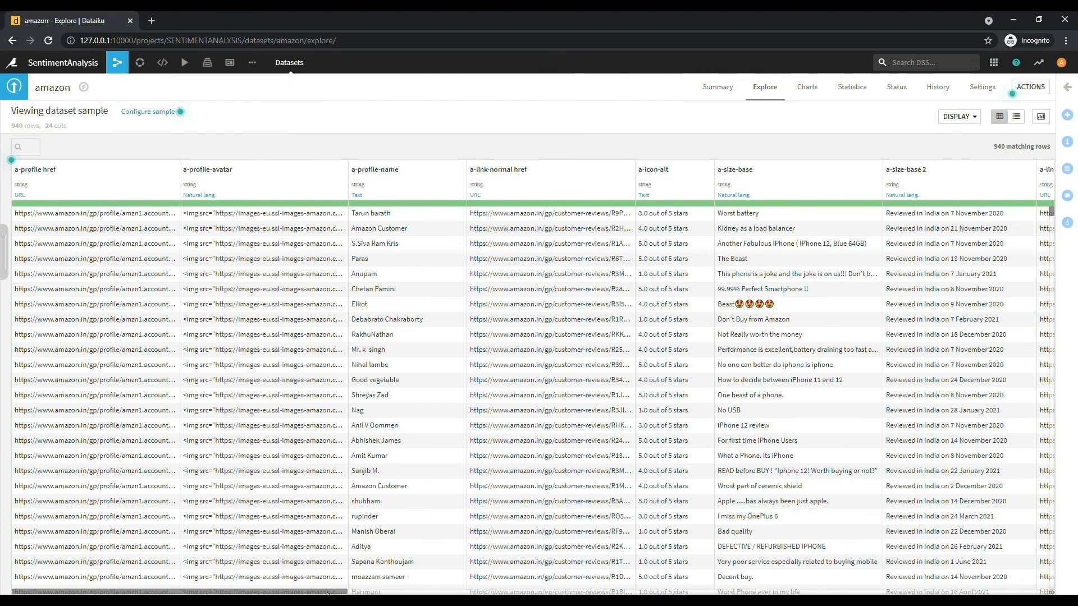
{"action": "left_click_drag", "start_coordinate": [330, 592], "coordinate": [595, 589]}
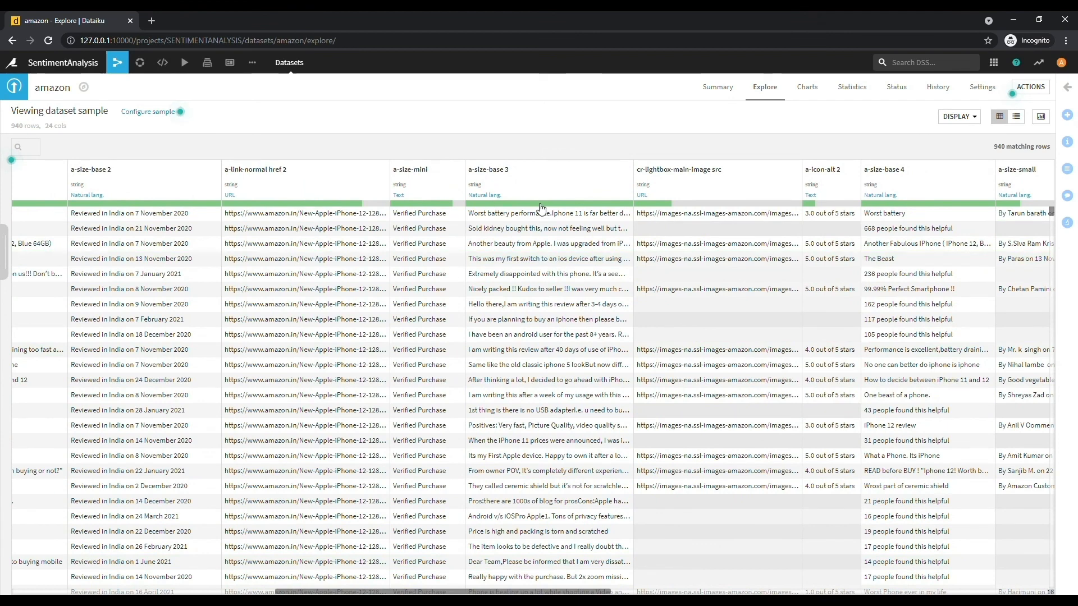
{"action": "left_click", "coordinate": [489, 202]}
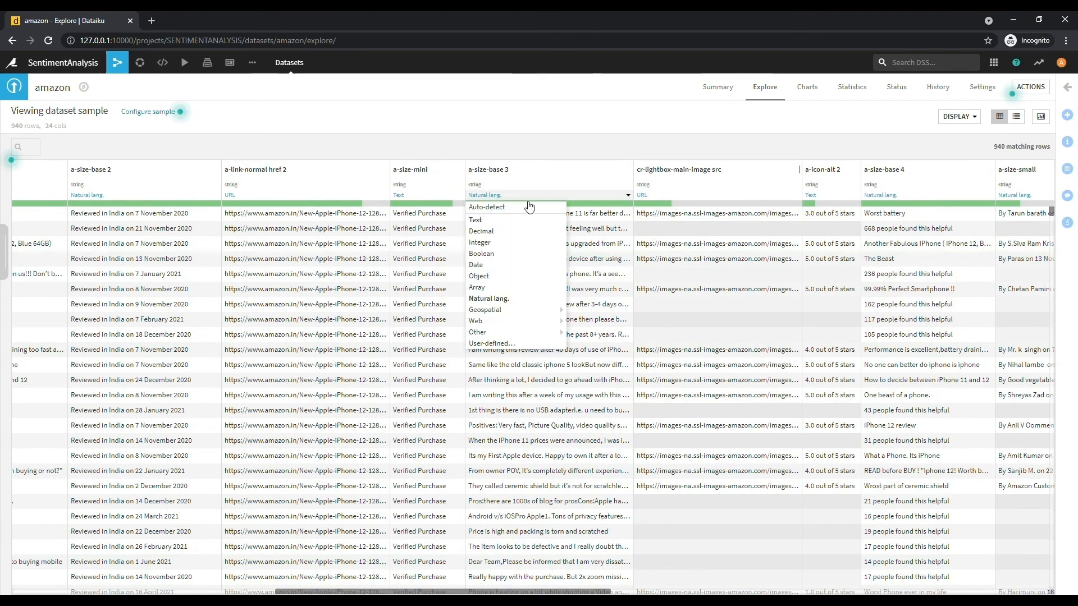
{"action": "left_click", "coordinate": [628, 169]}
{"action": "left_click", "coordinate": [559, 187]}
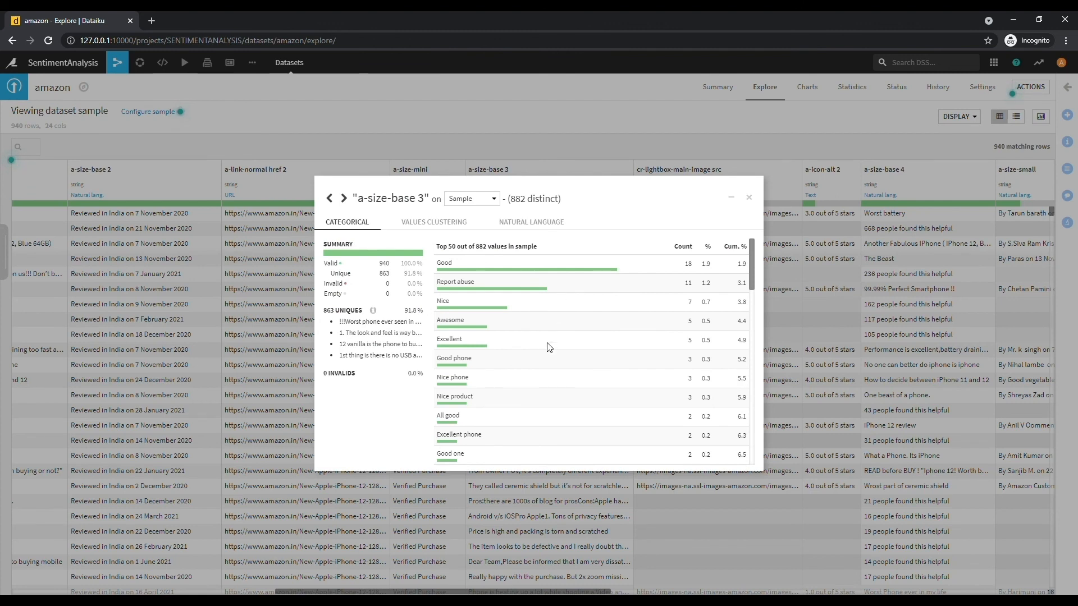
- Scroll through the column's most frequent categorical values, then switch to Values Clustering
{"action": "scroll", "coordinate": [544, 382], "scroll_direction": "down", "scroll_amount": 5}
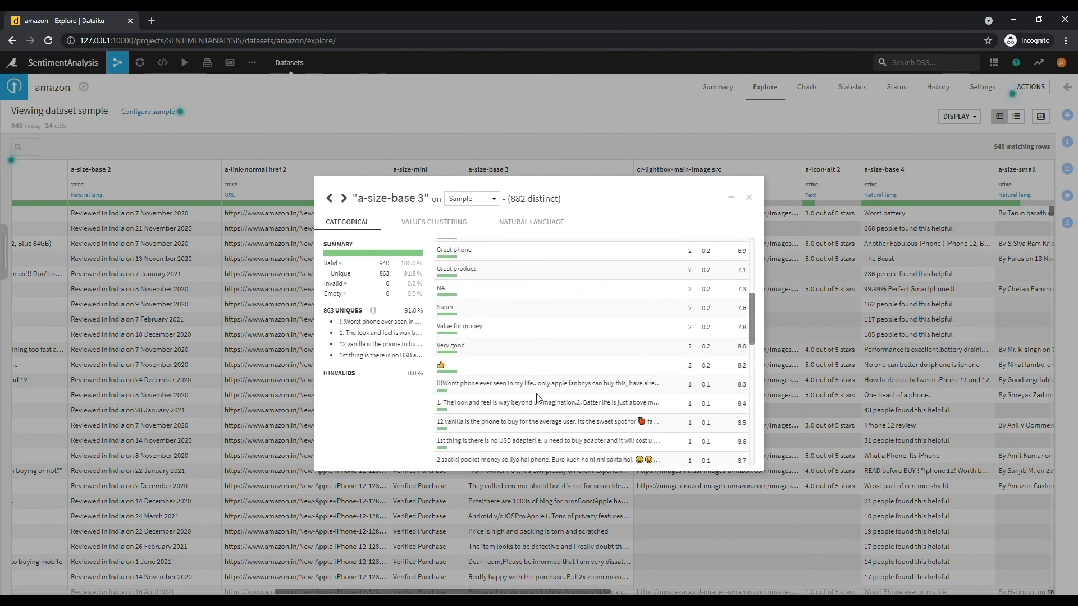
{"action": "scroll", "coordinate": [538, 412], "scroll_direction": "down", "scroll_amount": 8}
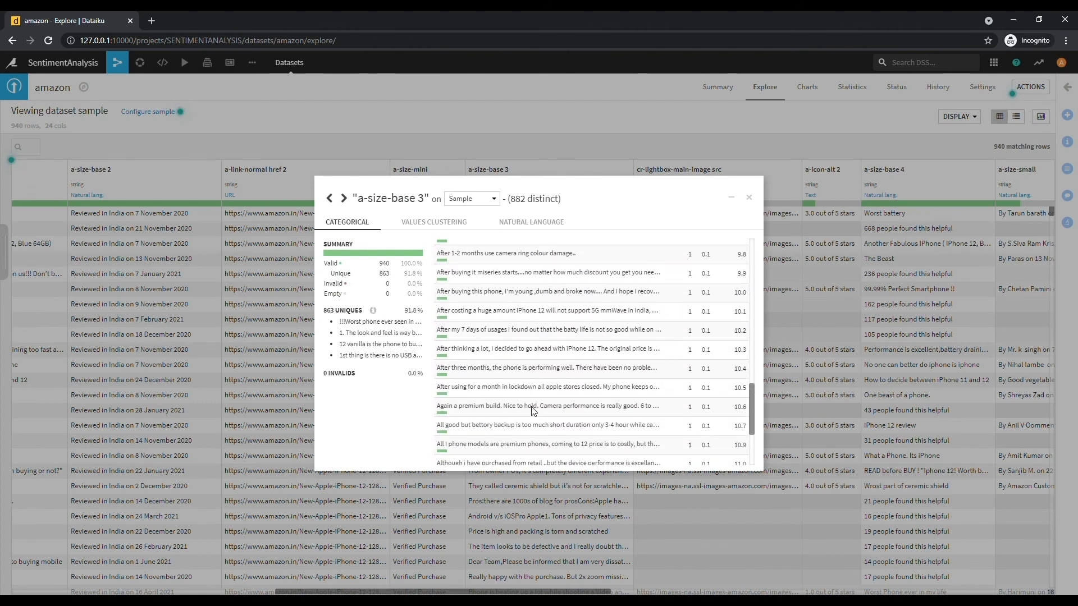
{"action": "scroll", "coordinate": [536, 412], "scroll_direction": "down", "scroll_amount": 3}
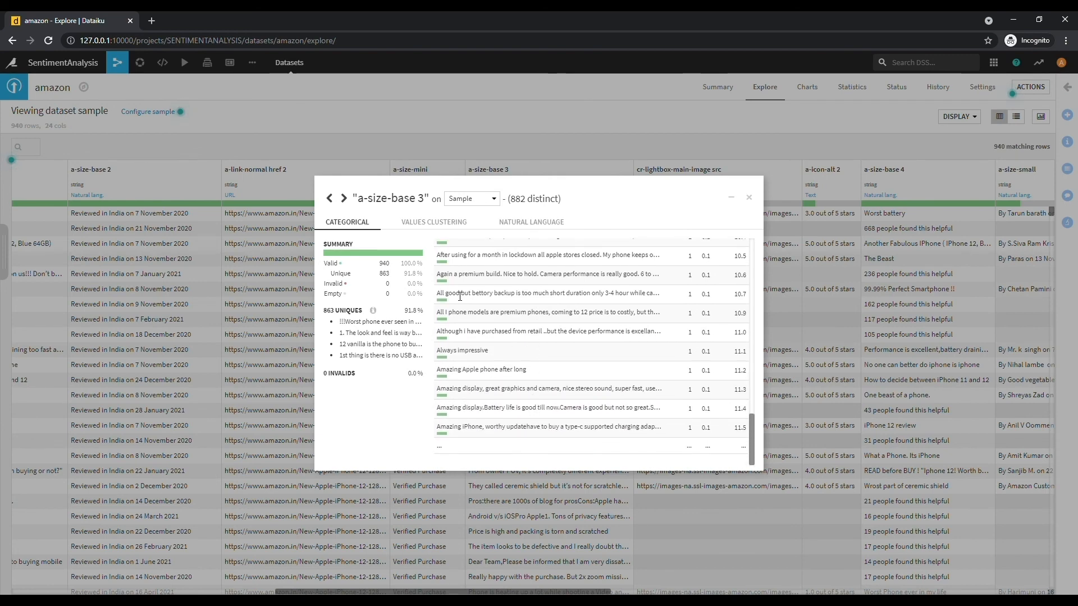
{"action": "left_click", "coordinate": [416, 224]}
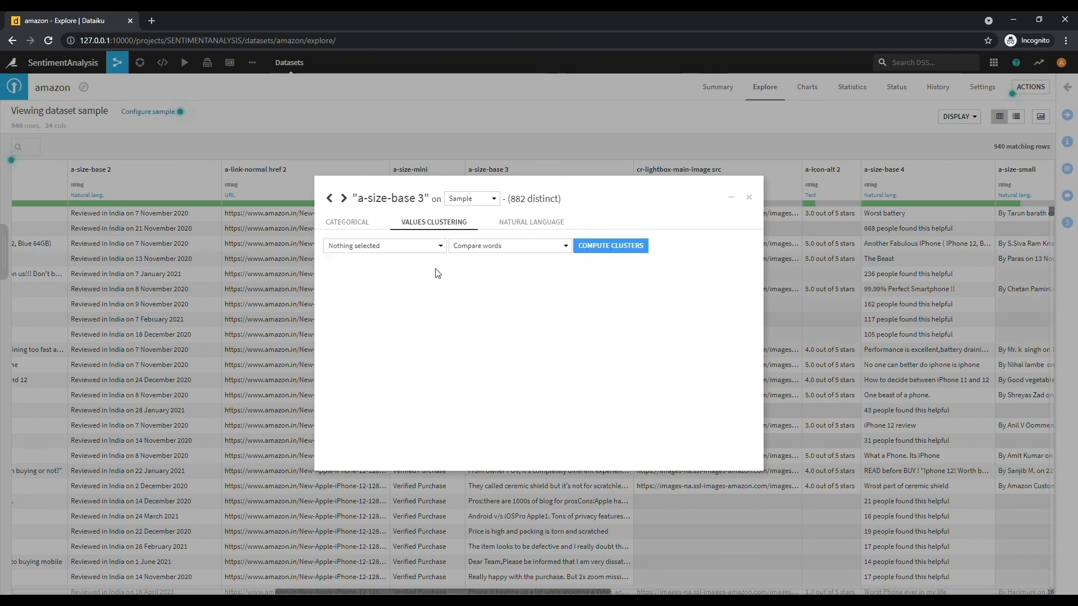
- Compute fuzzy clusters of similar a-size-base 3 review values
{"action": "left_click", "coordinate": [416, 246]}
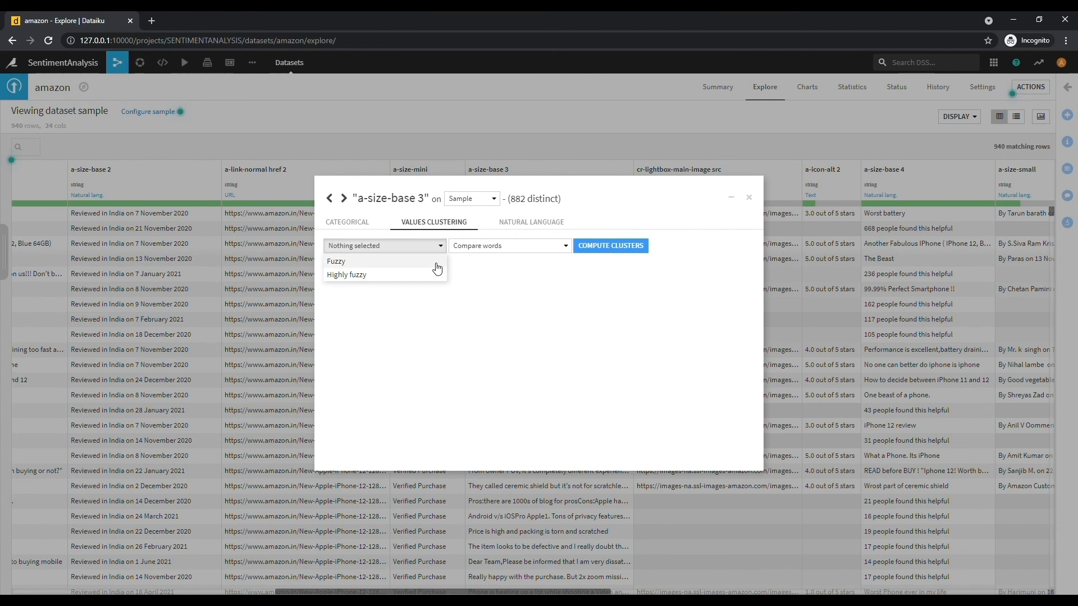
{"action": "left_click", "coordinate": [426, 262]}
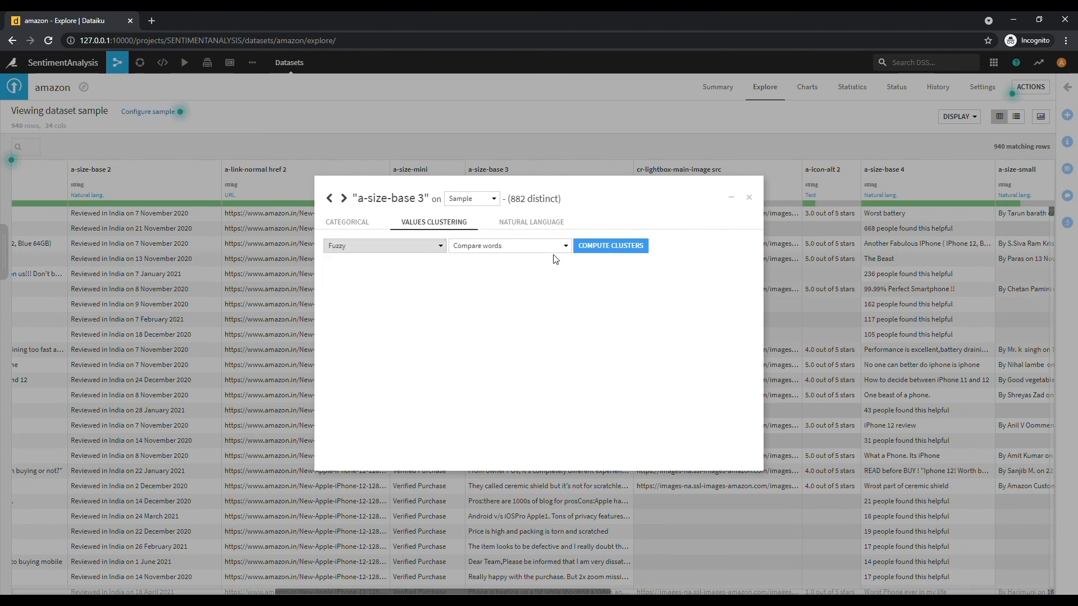
{"action": "left_click", "coordinate": [611, 245]}
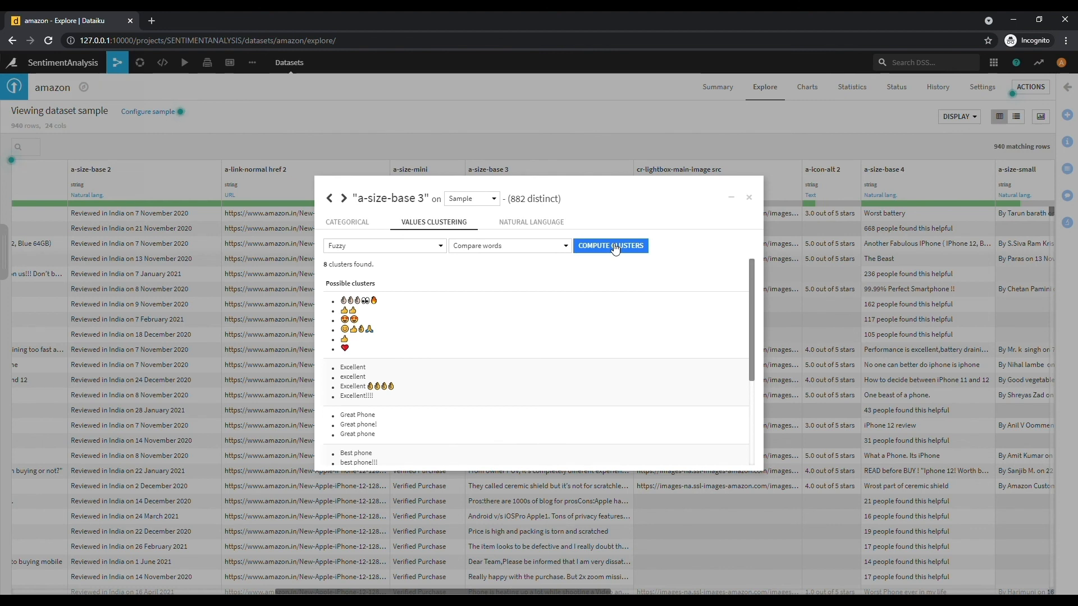
{"action": "scroll", "coordinate": [583, 354], "scroll_direction": "down", "scroll_amount": 5}
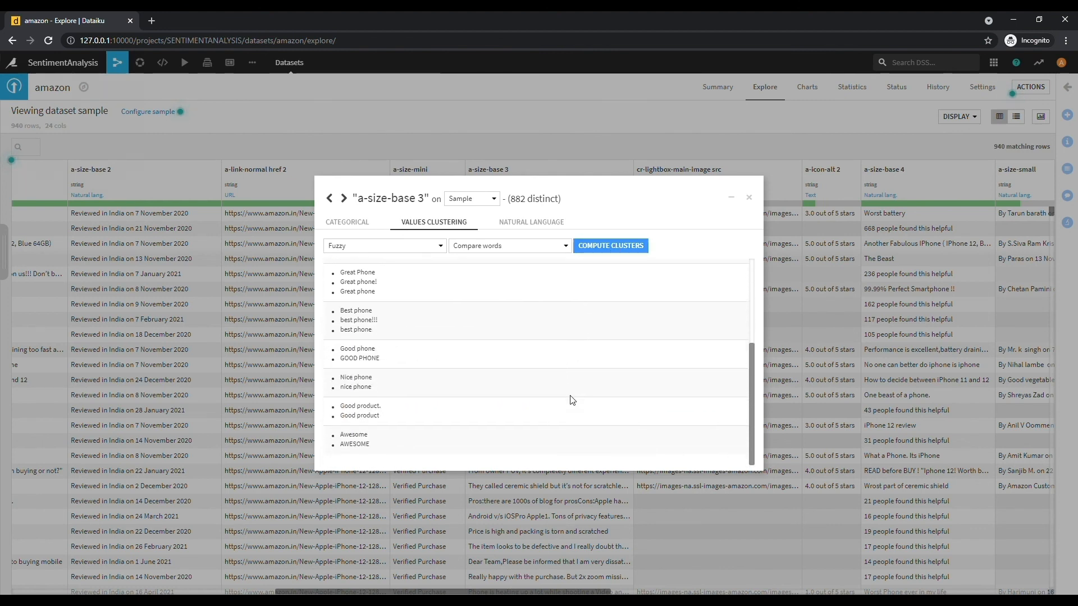
- Recompute with Highly fuzzy matching to get 8 clusters, then view Natural Language analysis
{"action": "left_click", "coordinate": [437, 248]}
{"action": "left_click", "coordinate": [395, 278]}
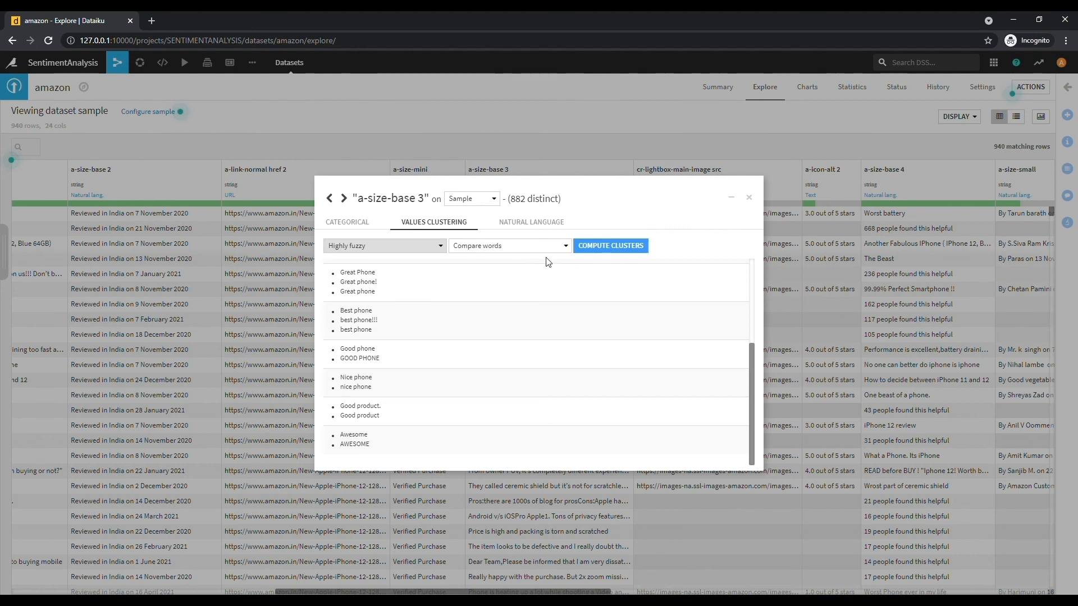
{"action": "left_click", "coordinate": [598, 245]}
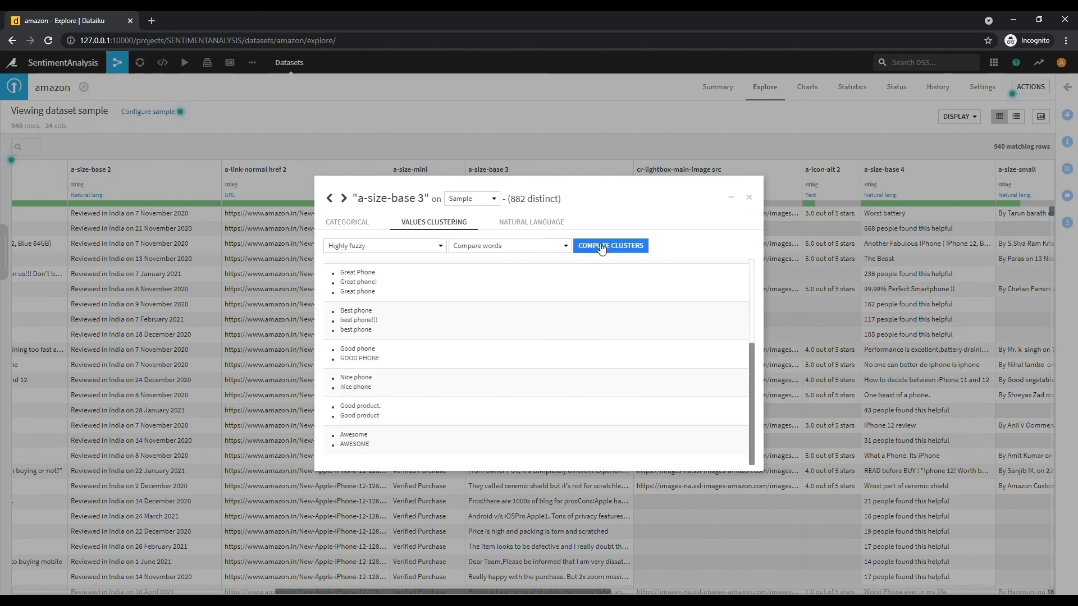
{"action": "scroll", "coordinate": [494, 286], "scroll_direction": "up", "scroll_amount": 3}
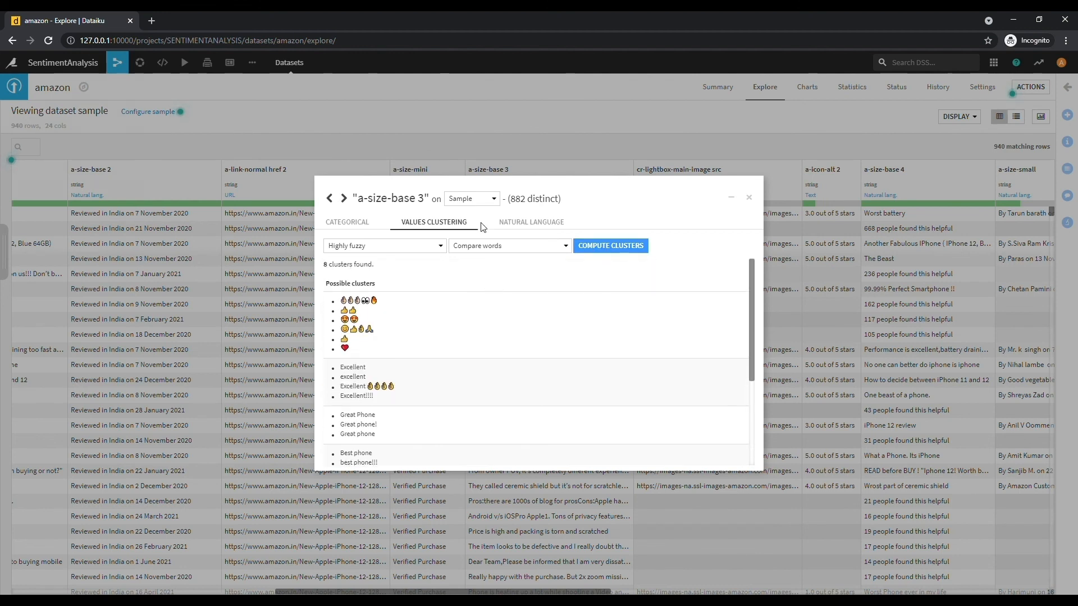
{"action": "left_click", "coordinate": [526, 222]}
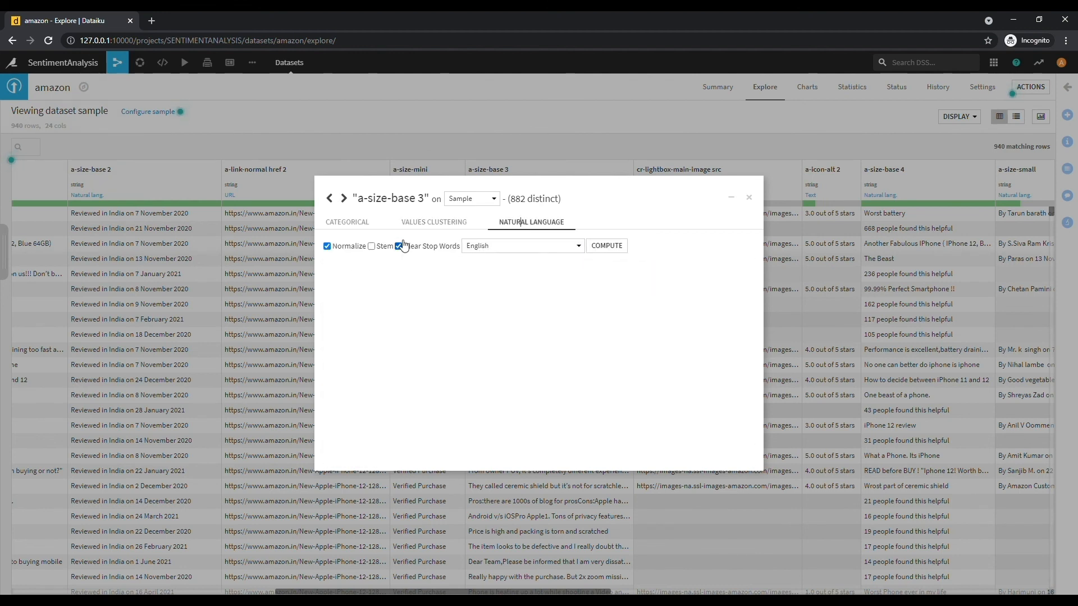
- Compute word frequencies for the a-size-base 3 reviews and scroll through the results
{"action": "left_click", "coordinate": [611, 251]}
{"action": "scroll", "coordinate": [584, 342], "scroll_direction": "down", "scroll_amount": 4}
{"action": "scroll", "coordinate": [580, 356], "scroll_direction": "down", "scroll_amount": 8}
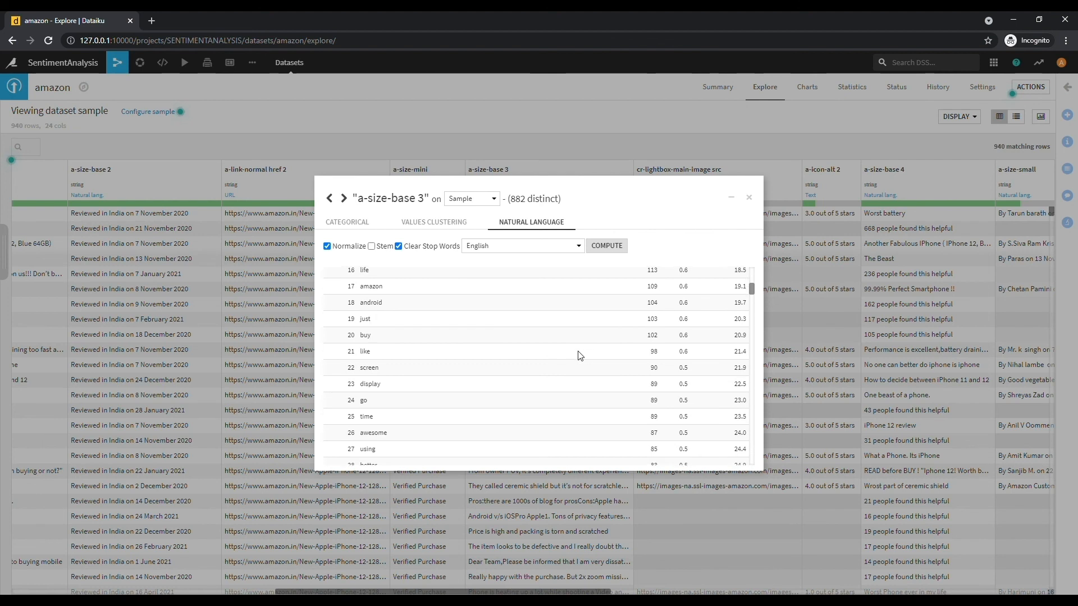
{"action": "scroll", "coordinate": [578, 370], "scroll_direction": "down", "scroll_amount": 8}
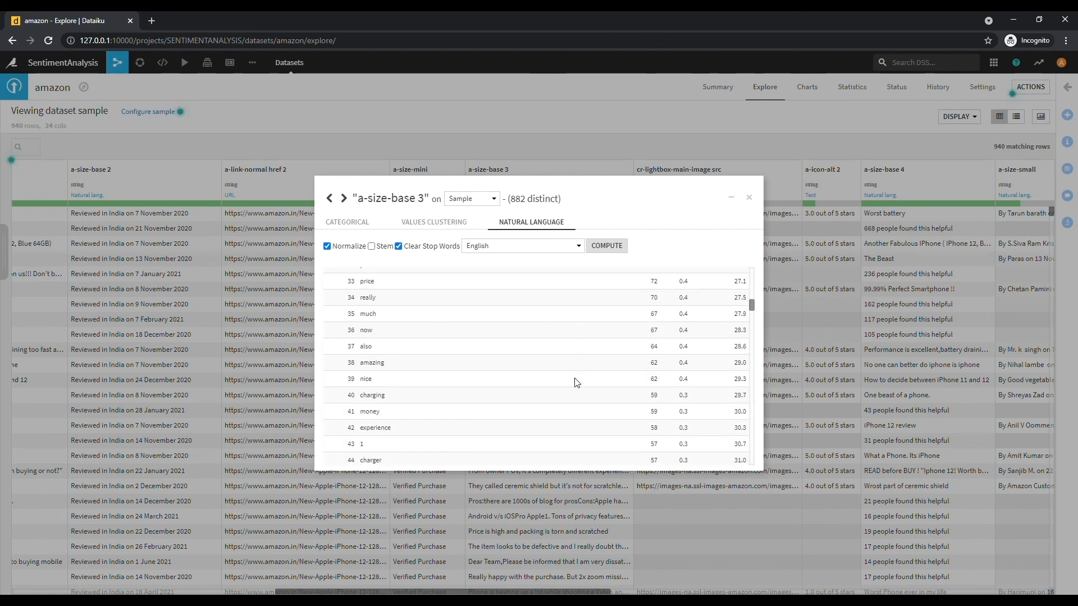
{"action": "scroll", "coordinate": [577, 402], "scroll_direction": "down", "scroll_amount": 3}
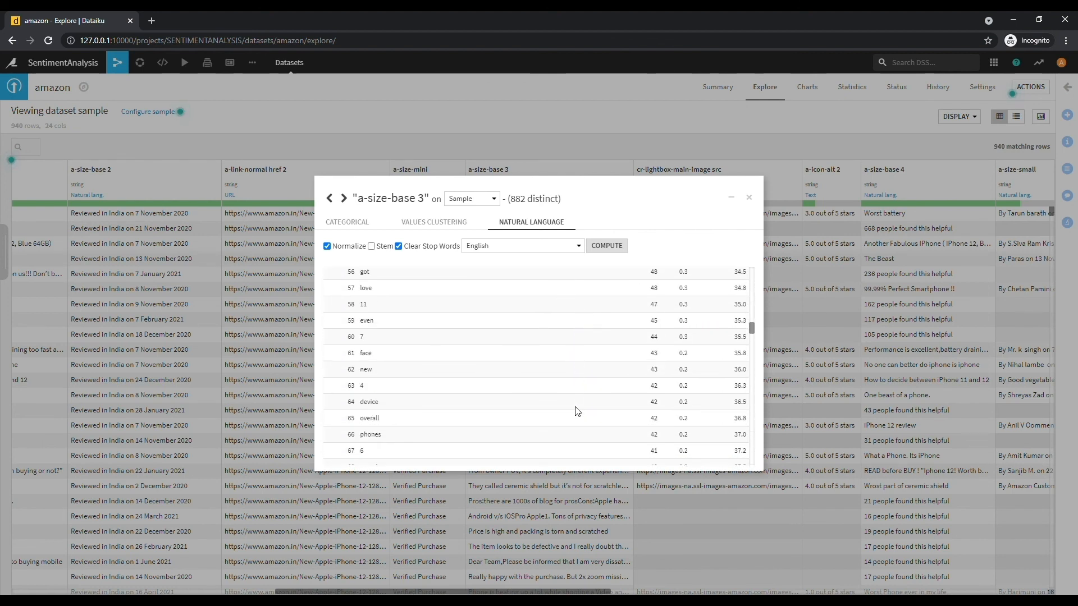
{"action": "scroll", "coordinate": [577, 411], "scroll_direction": "down", "scroll_amount": 4}
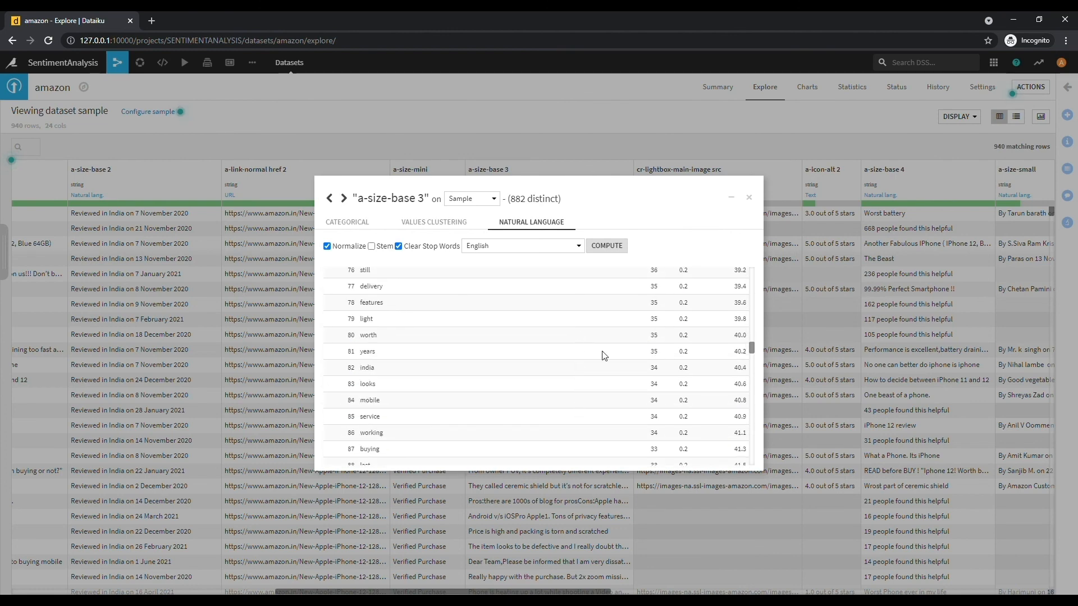
- Switch the sample to Whole data, check the Computation Engine settings, then cancel
{"action": "left_click", "coordinate": [487, 201]}
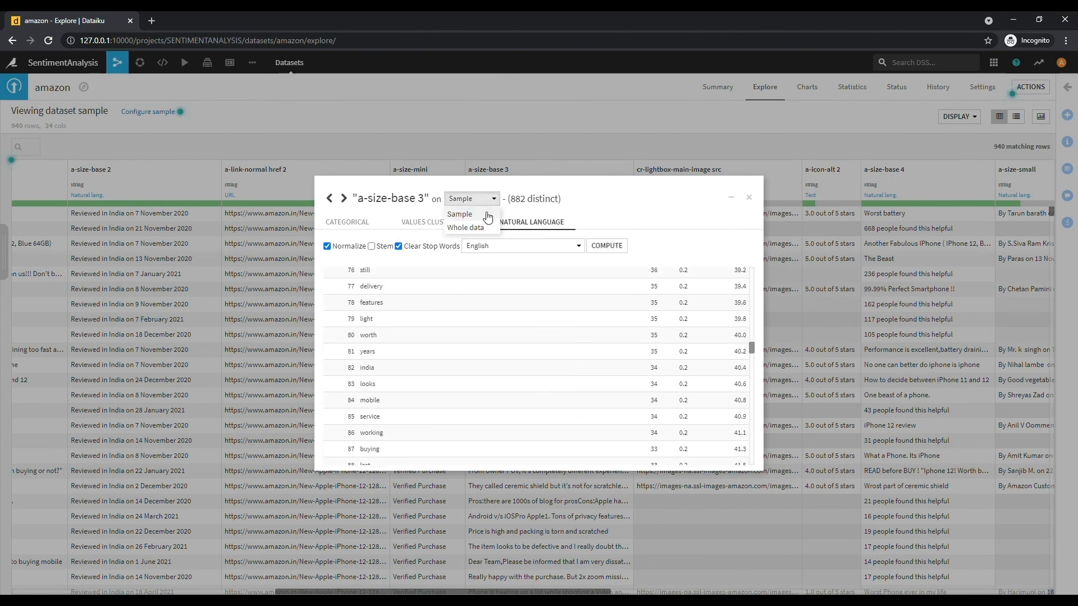
{"action": "left_click", "coordinate": [480, 229]}
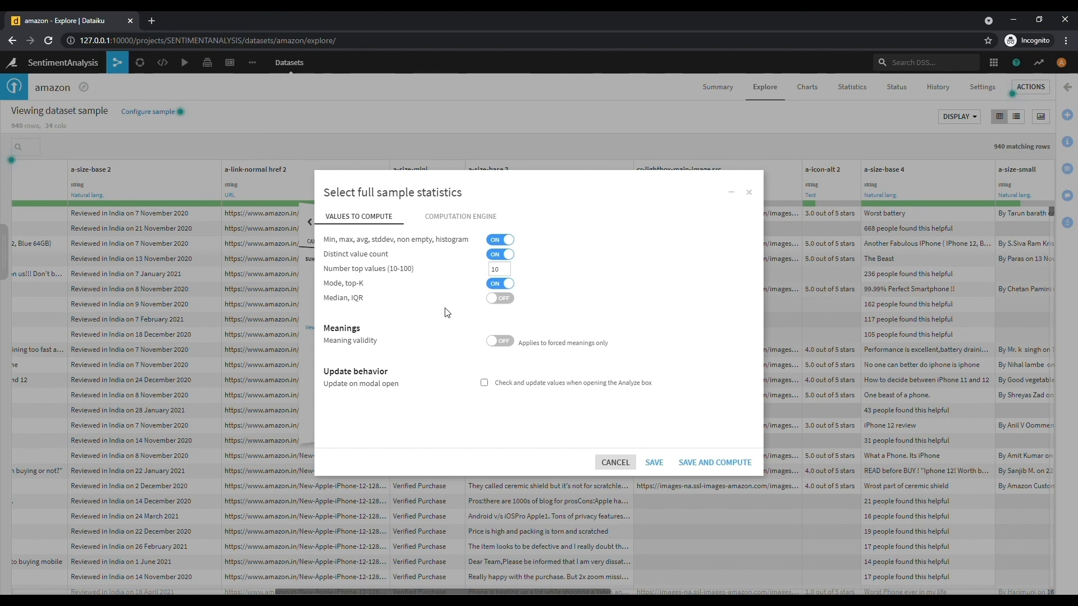
{"action": "left_click", "coordinate": [455, 220]}
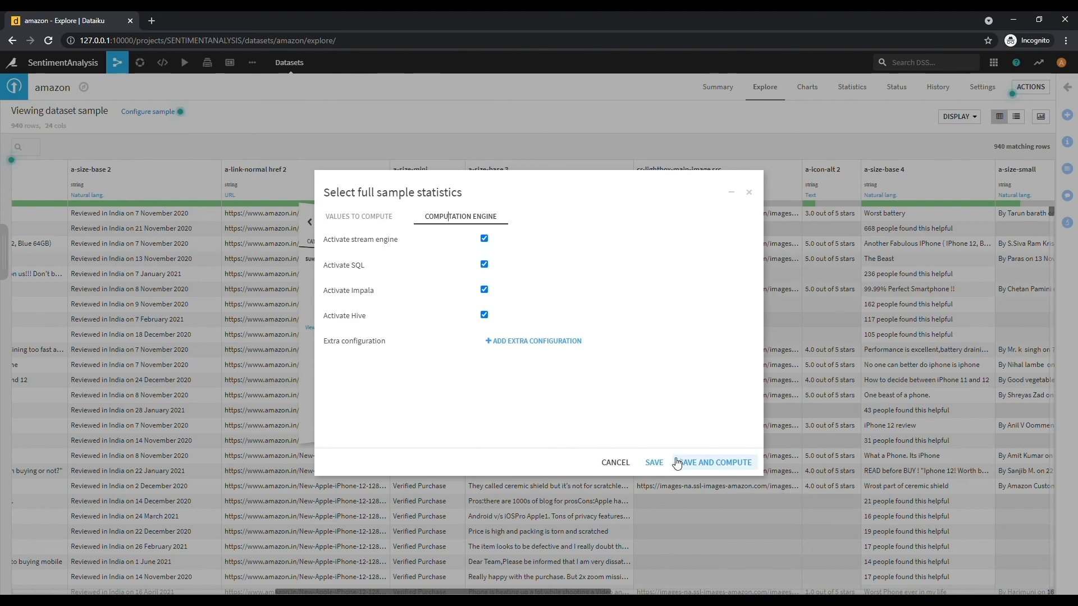
{"action": "left_click", "coordinate": [616, 463]}
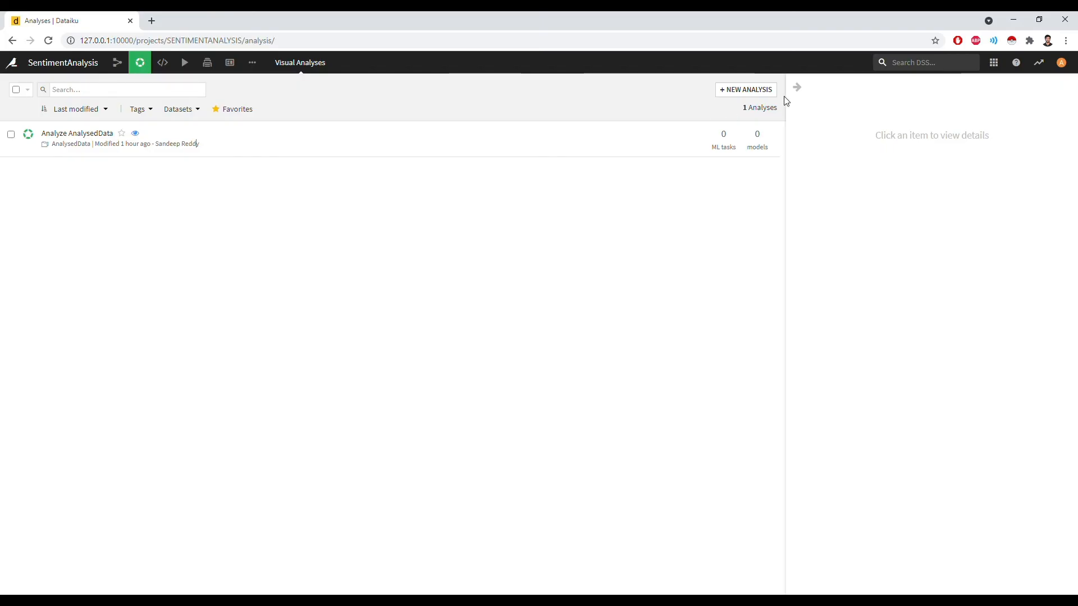
- Start a new visual analysis on the AnalysedData dataset
{"action": "left_click", "coordinate": [733, 93]}
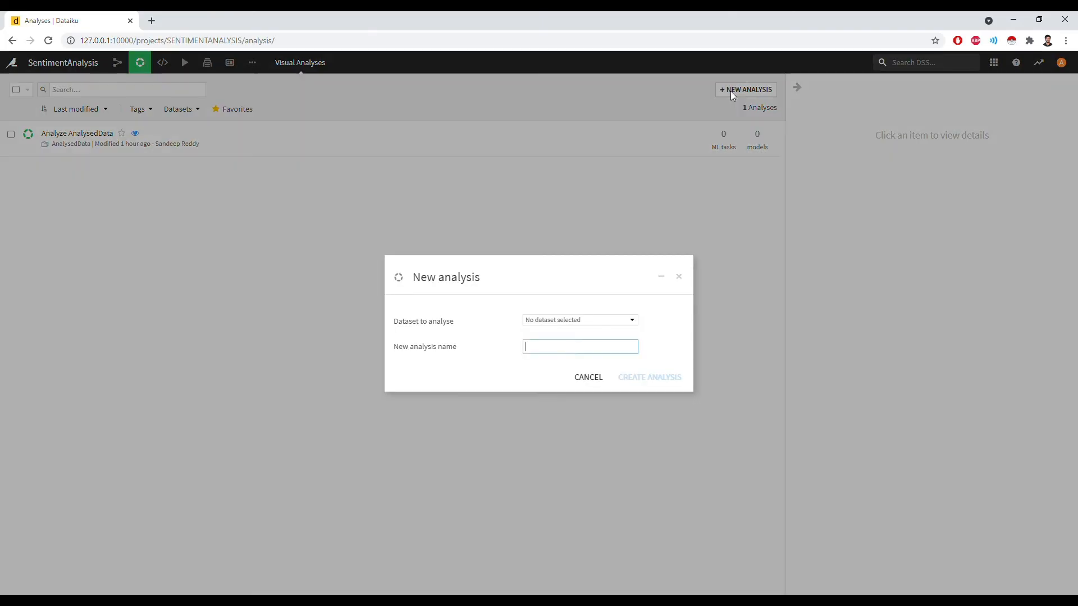
{"action": "left_click", "coordinate": [560, 320]}
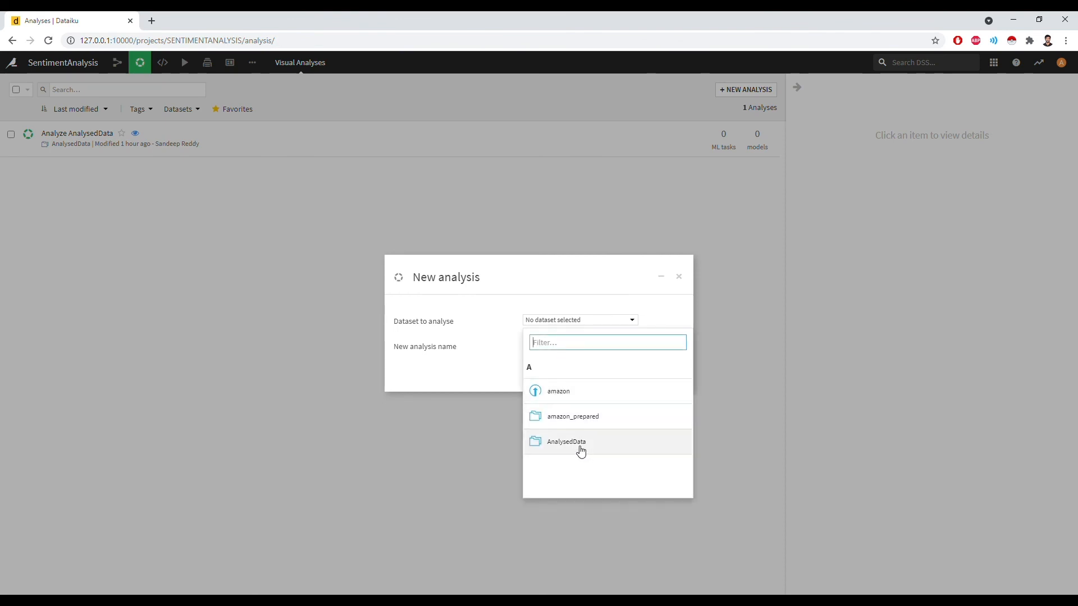
{"action": "left_click", "coordinate": [582, 449]}
- Name it Analyze_AnalysedData, create it, and show quick statistics for every column
{"action": "left_click", "coordinate": [550, 354]}
{"action": "key", "text": "BackSpace"}
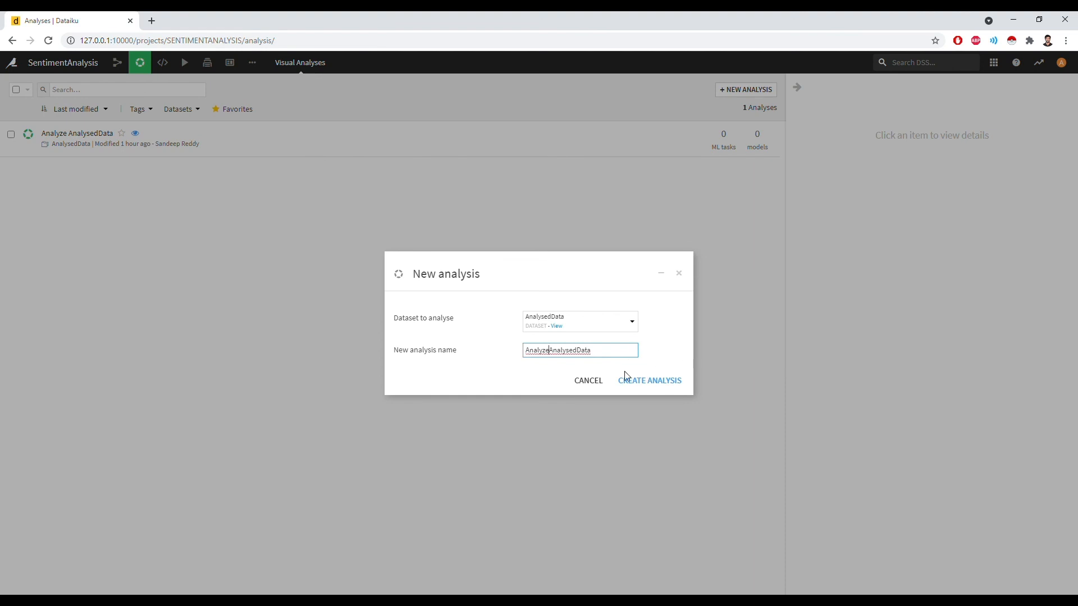
{"action": "type", "text": "_"}
{"action": "left_click", "coordinate": [625, 380]}
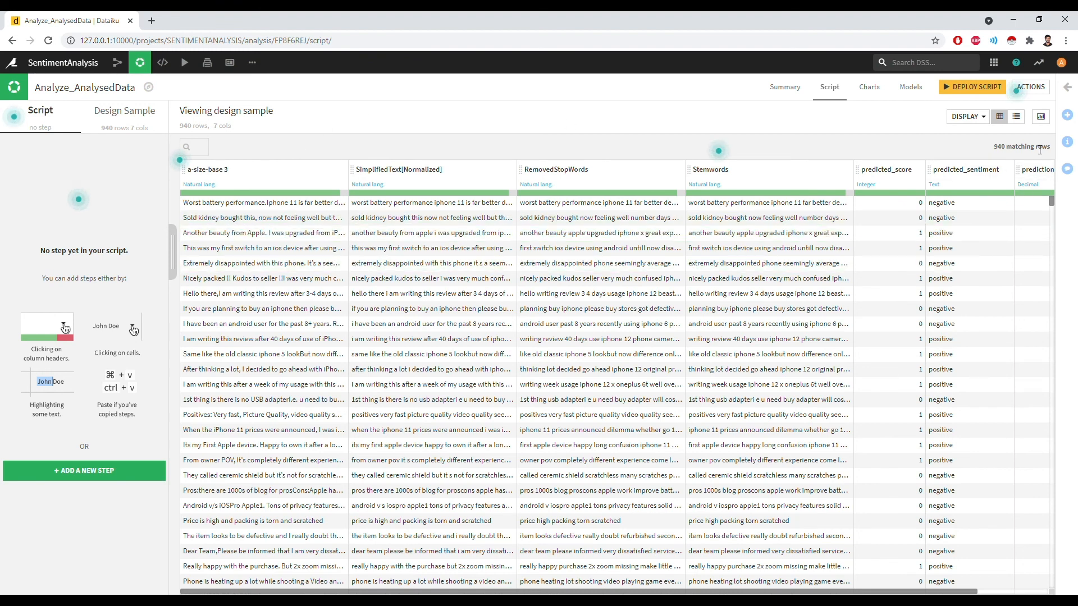
{"action": "left_click", "coordinate": [1041, 117]}
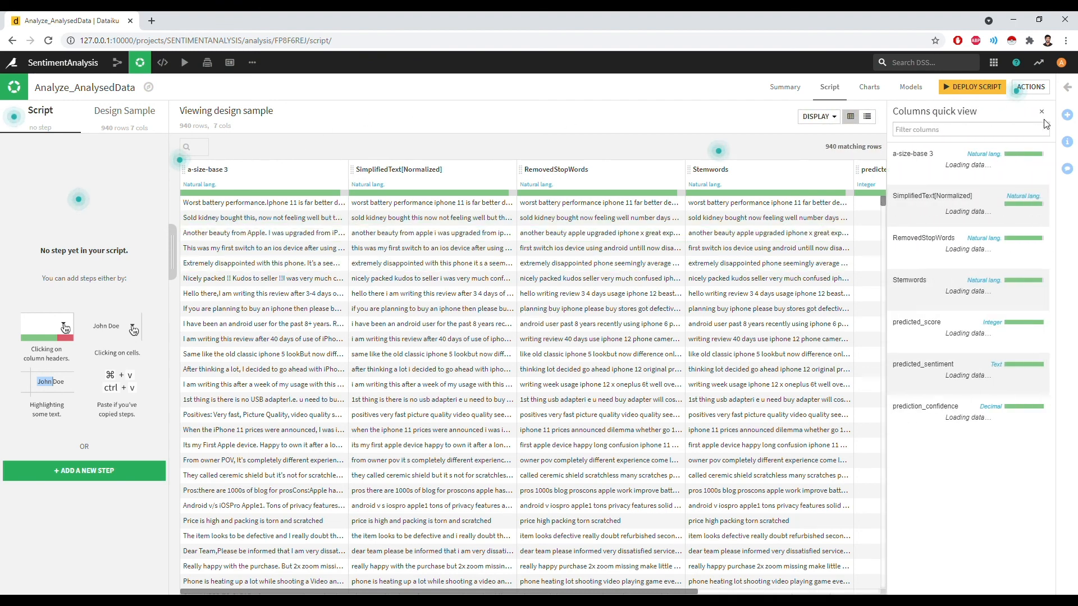
{"action": "mouse_move", "coordinate": [908, 384]}
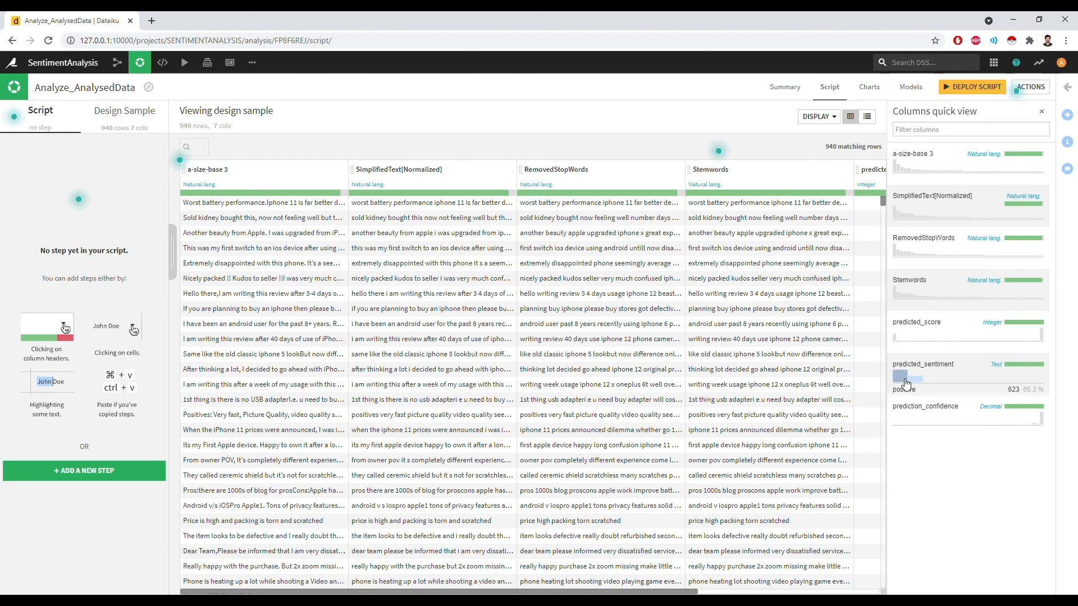